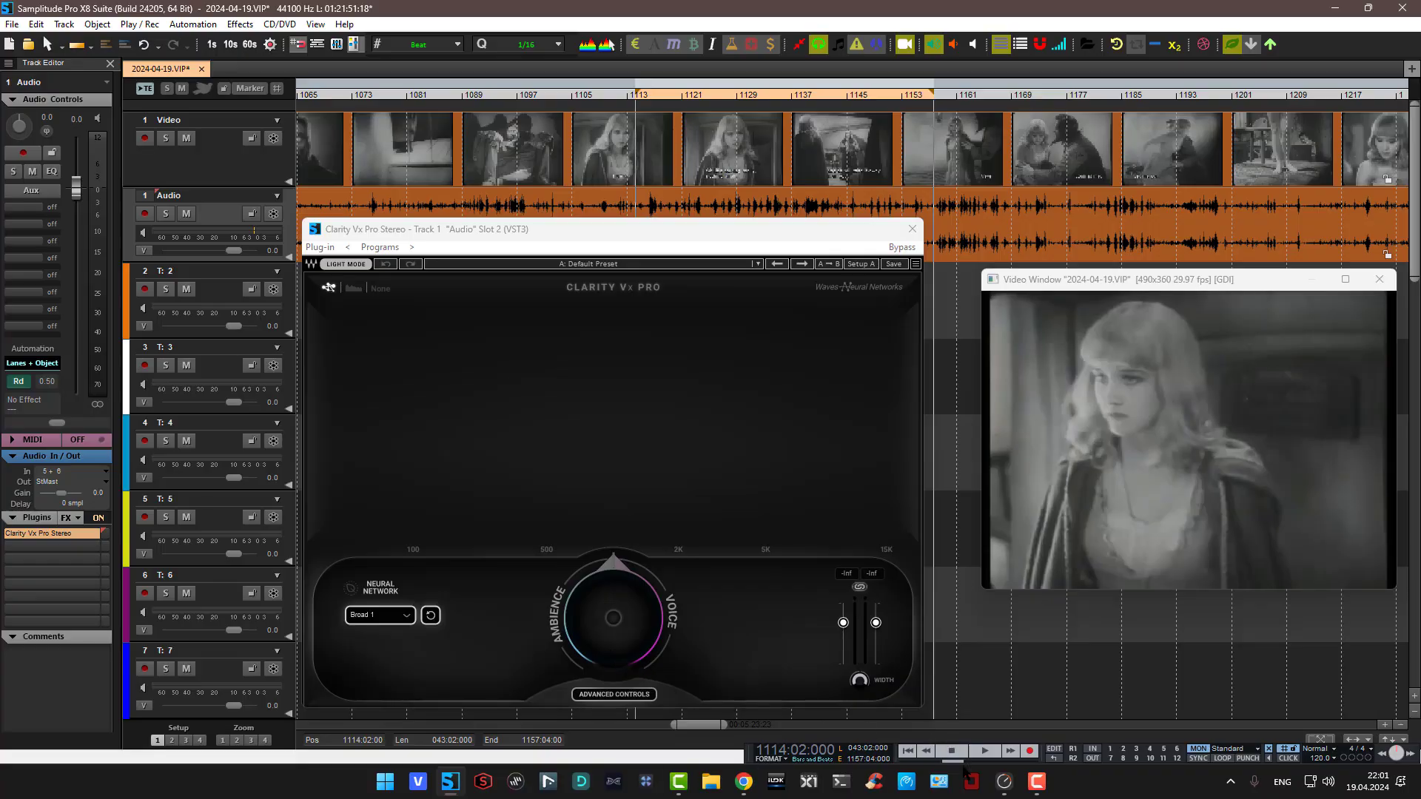
Play the marked range and set the Clarity Vx Pro neural network to Broad 1 HF
{"action": "left_click", "coordinate": [985, 752]}
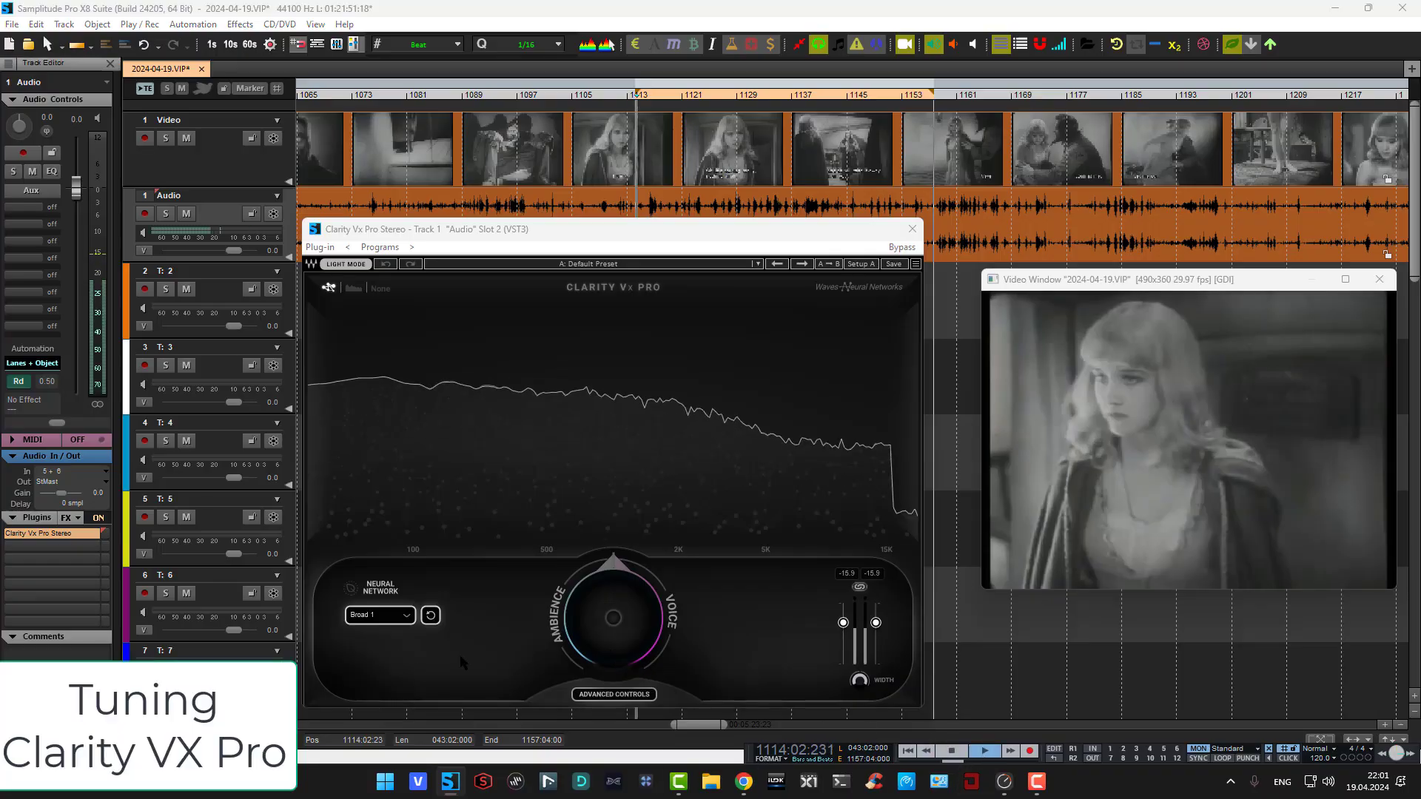
{"action": "left_click", "coordinate": [400, 615]}
{"action": "left_click", "coordinate": [404, 624]}
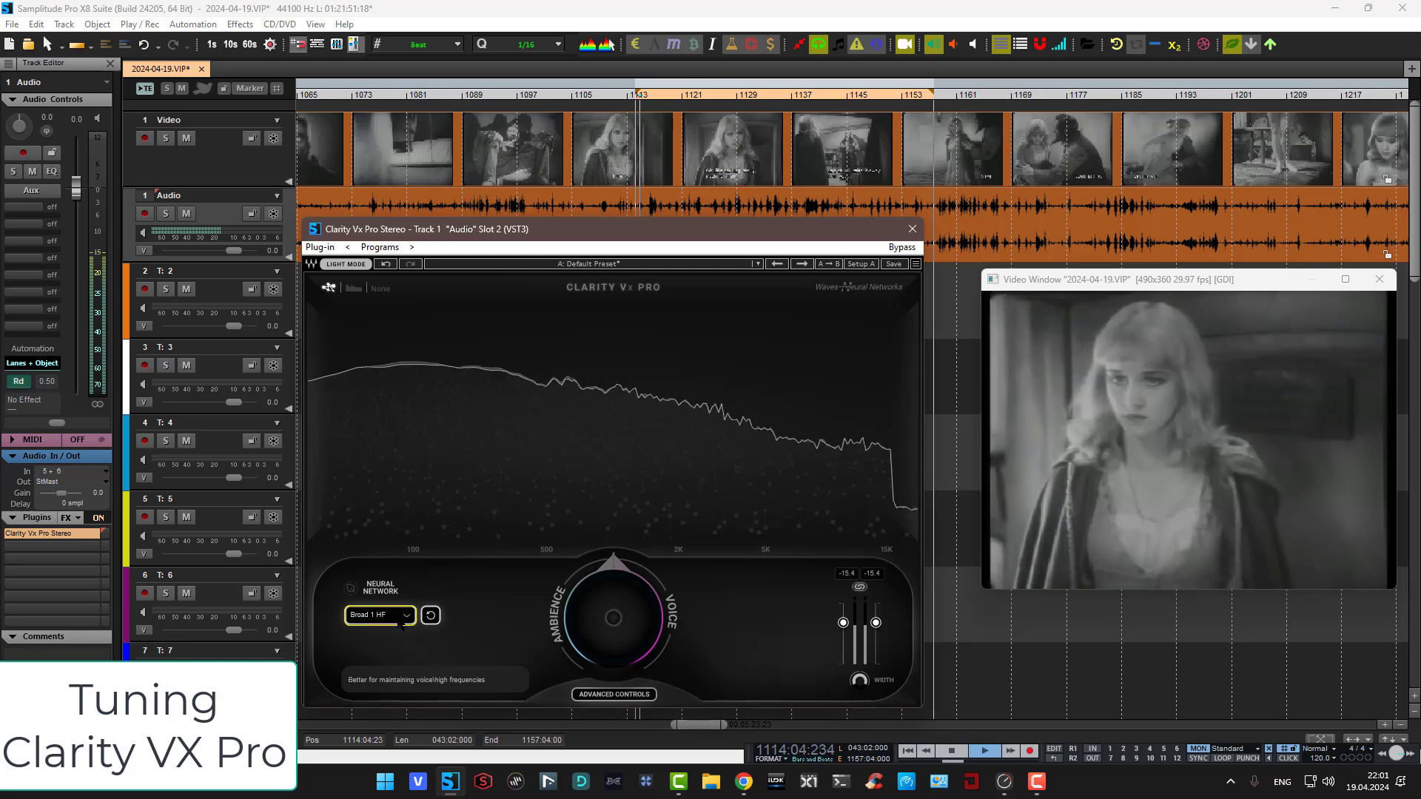
Show the advanced controls, set analysis to Double and sensitivity to High, and turn the main control toward Voice
{"action": "left_click", "coordinate": [614, 694]}
{"action": "left_click", "coordinate": [364, 651]}
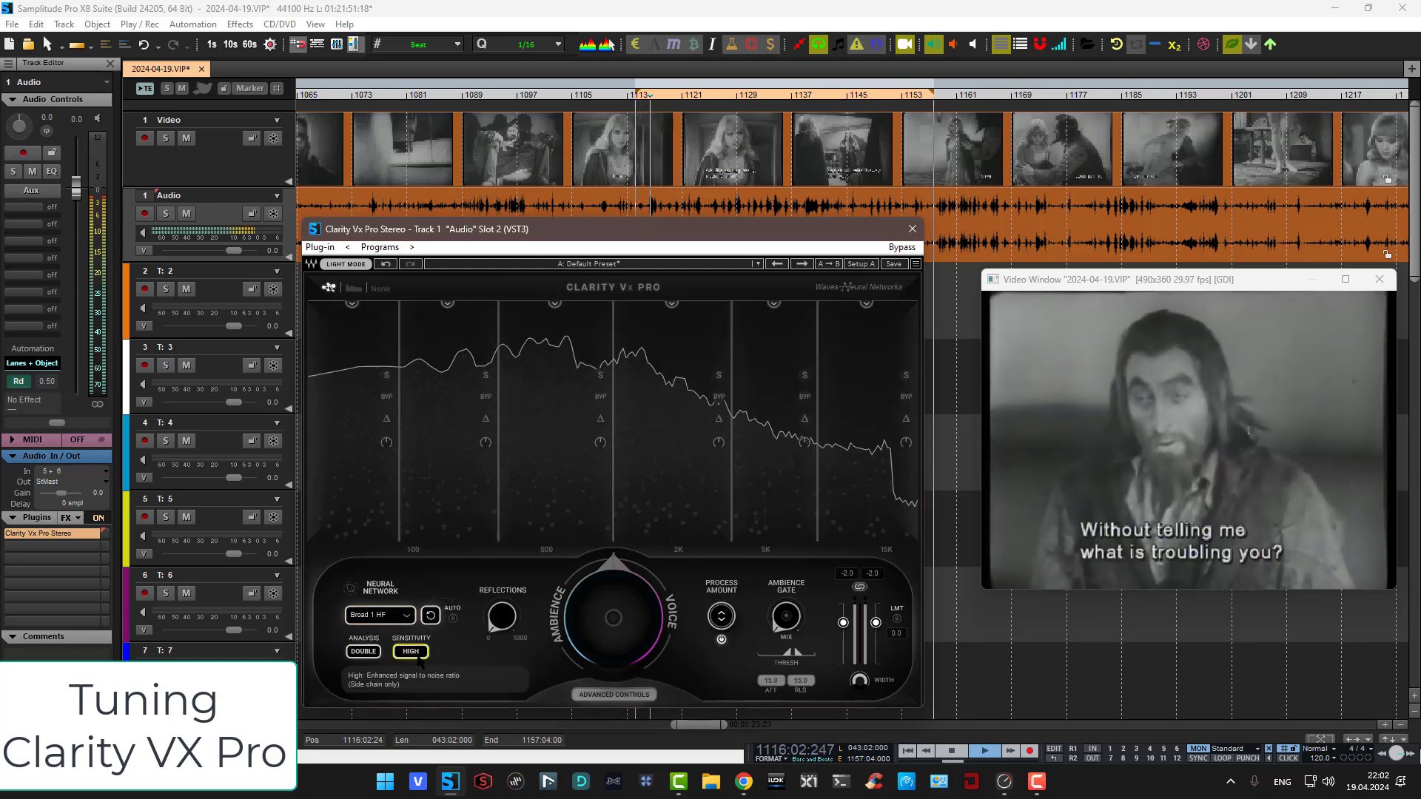
{"action": "left_click", "coordinate": [411, 651]}
{"action": "left_click_drag", "start_coordinate": [590, 642], "coordinate": [594, 573]}
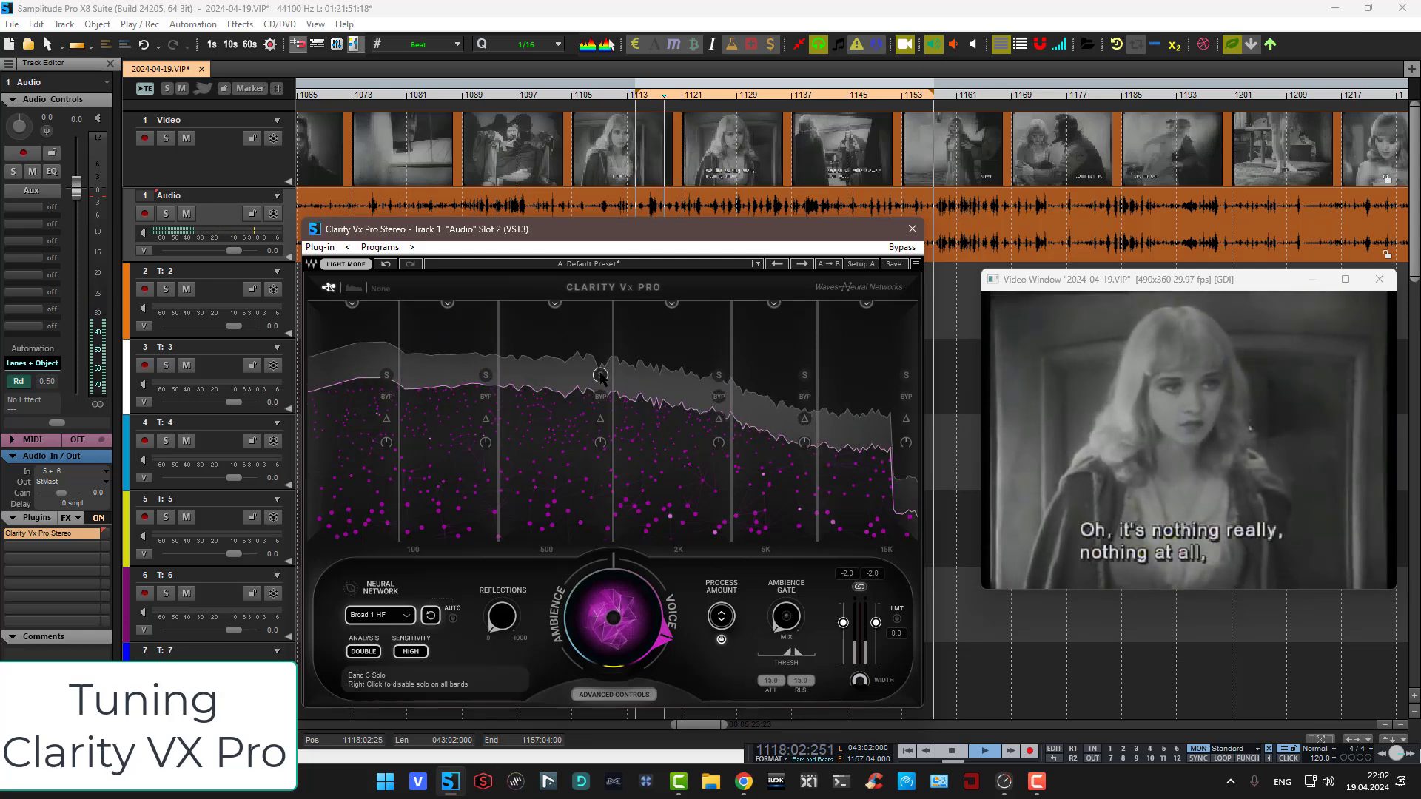
Solo band 5 with its delta signal, reducing the process amount on all bands and setting band 5 to 50%
{"action": "left_click", "coordinate": [804, 375]}
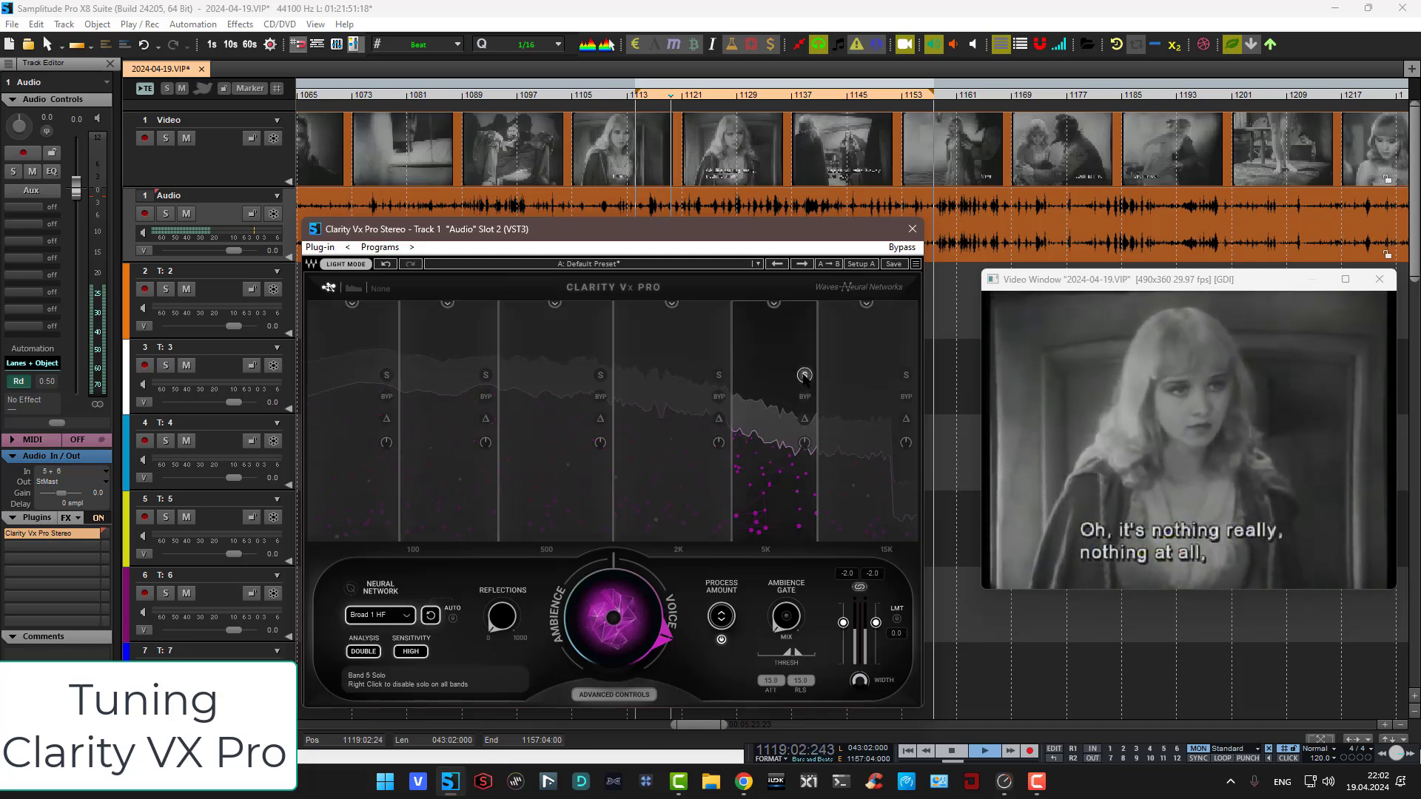
{"action": "left_click", "coordinate": [804, 418]}
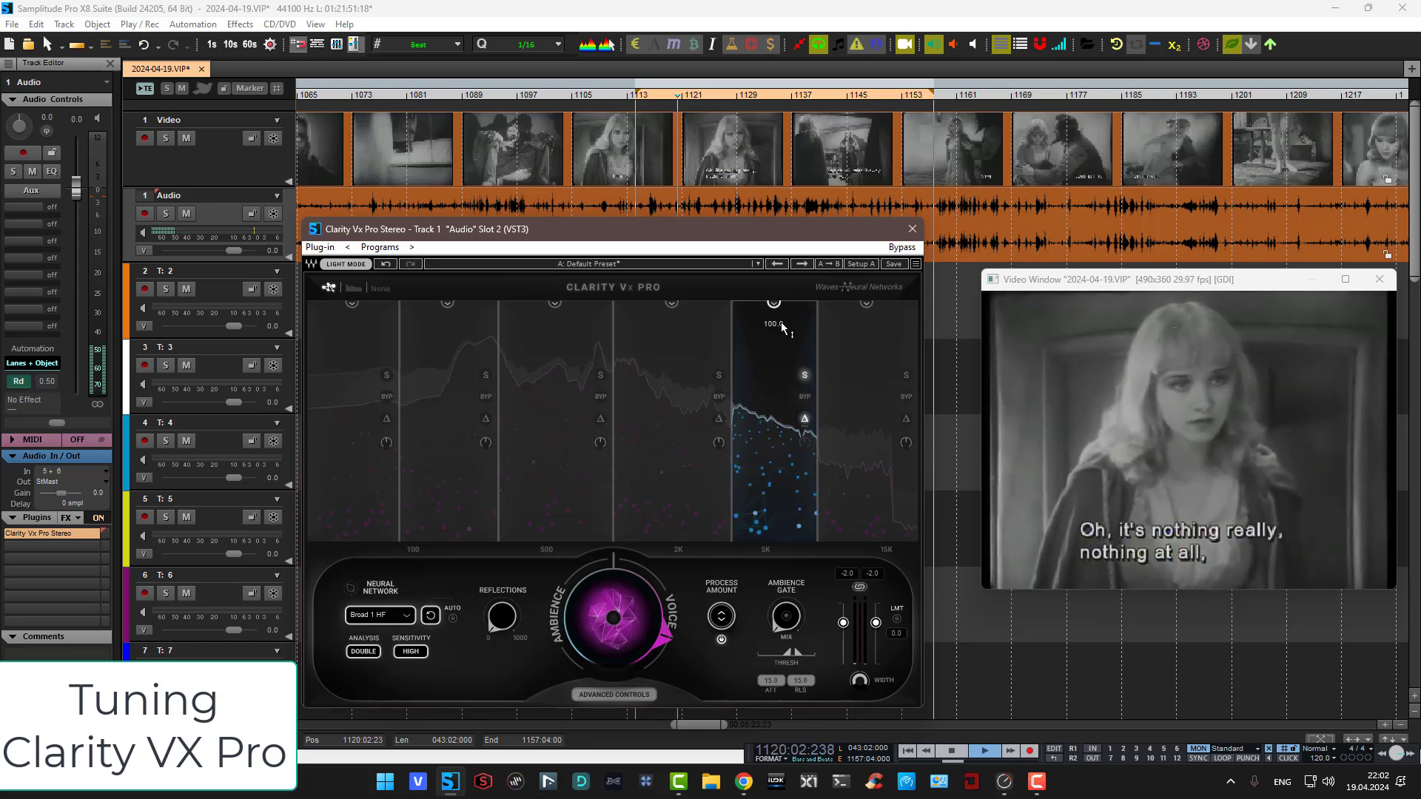
{"action": "left_click_drag", "start_coordinate": [722, 616], "coordinate": [722, 704]}
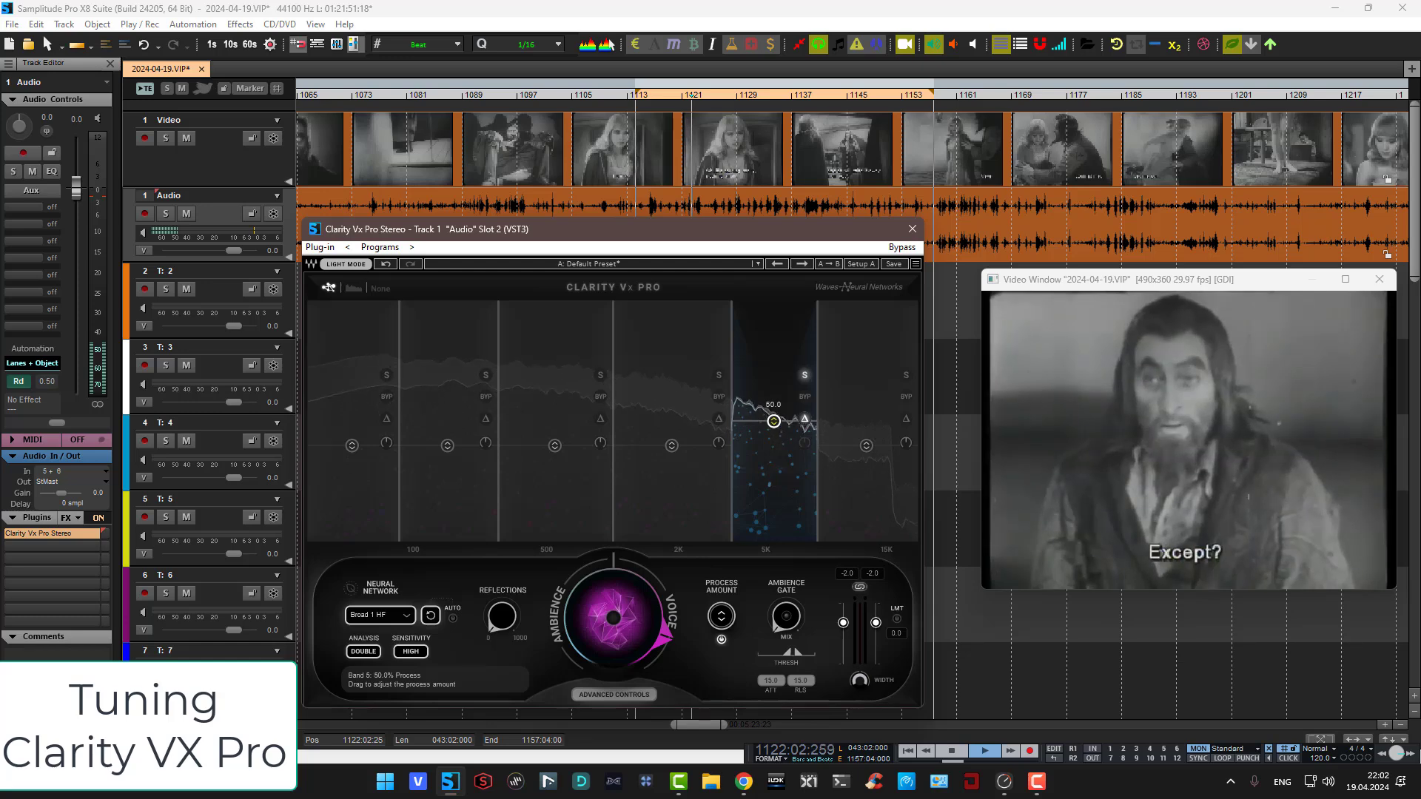
Solo band 4, turn off band 5's delta, and raise band 4's process amount to about 55%
{"action": "left_click", "coordinate": [718, 375]}
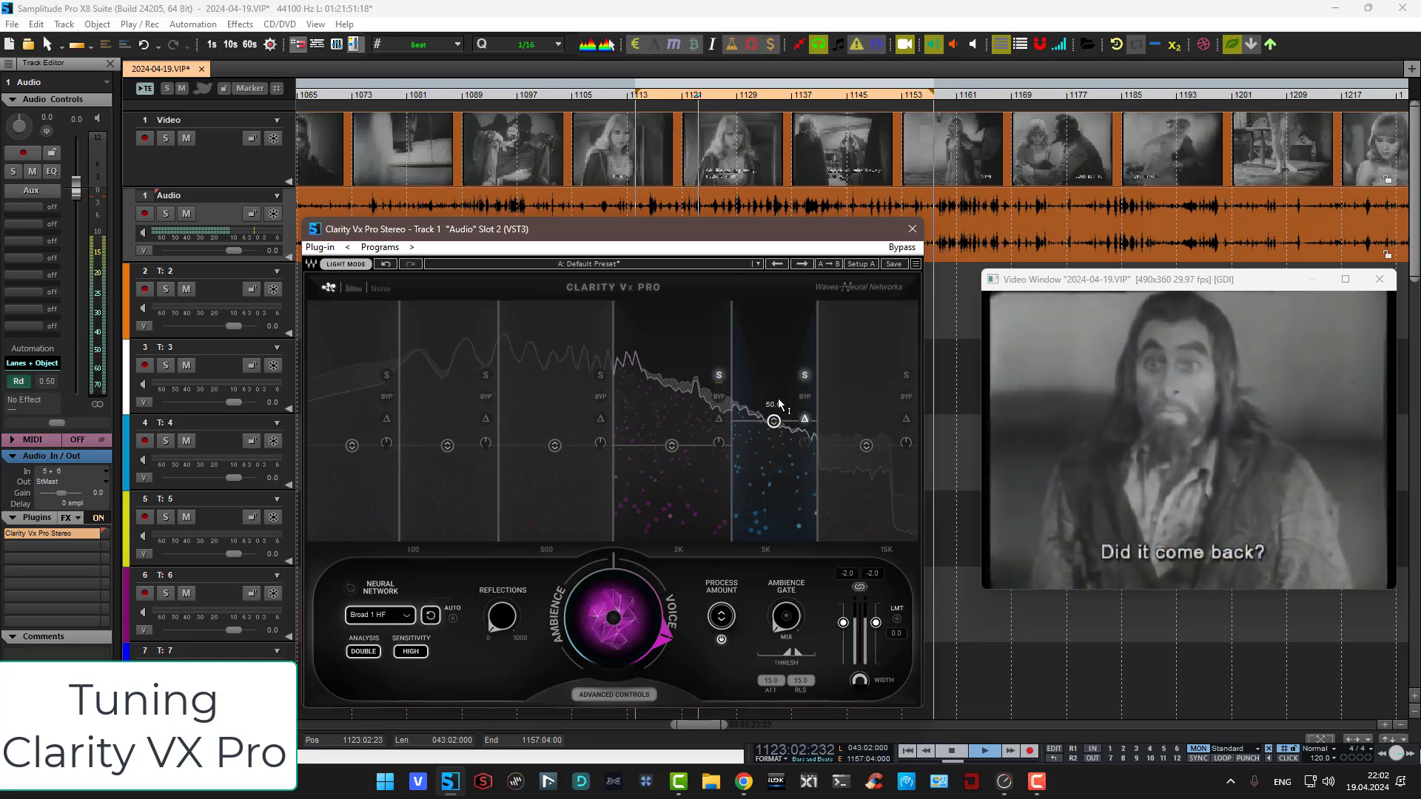
{"action": "left_click", "coordinate": [805, 419]}
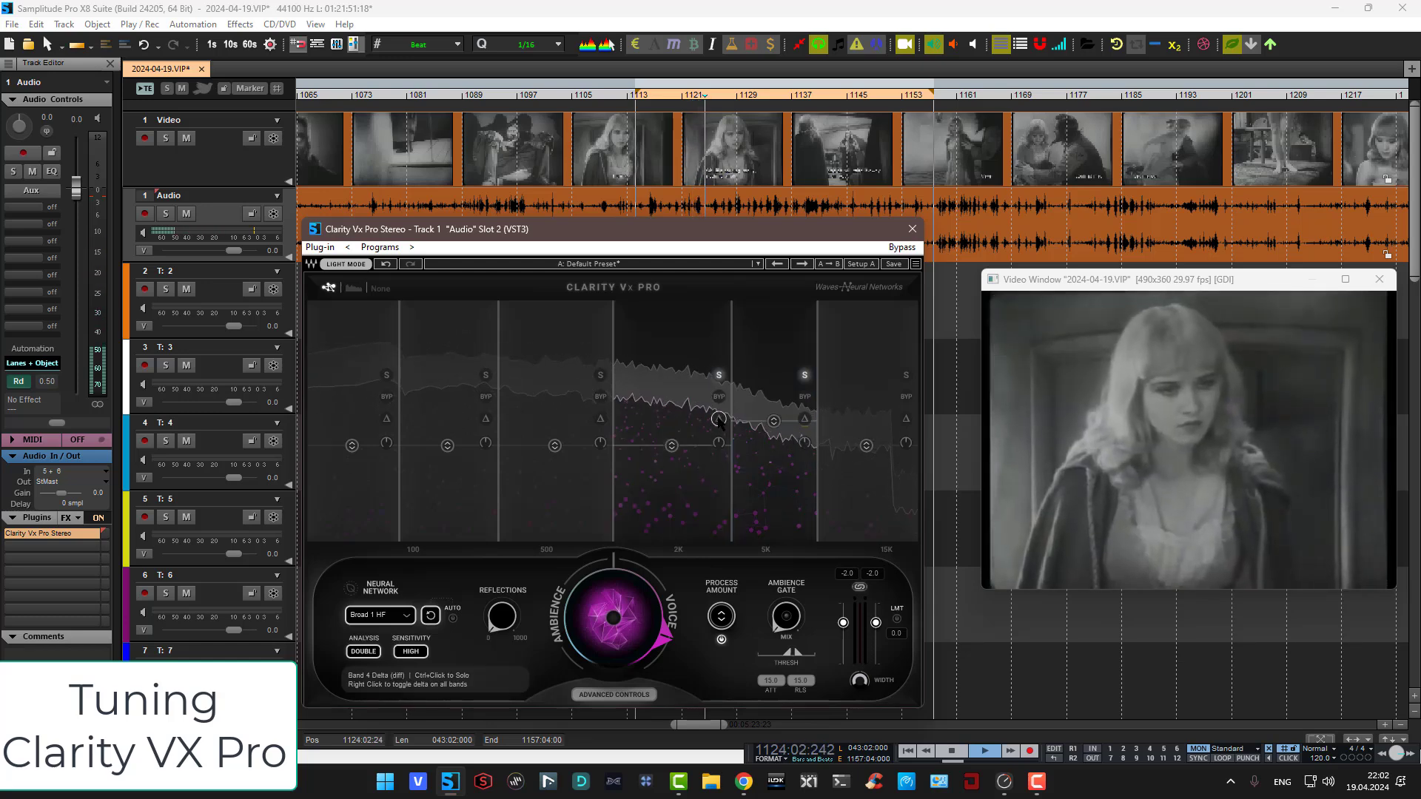
{"action": "left_click_drag", "start_coordinate": [671, 447], "coordinate": [671, 420]}
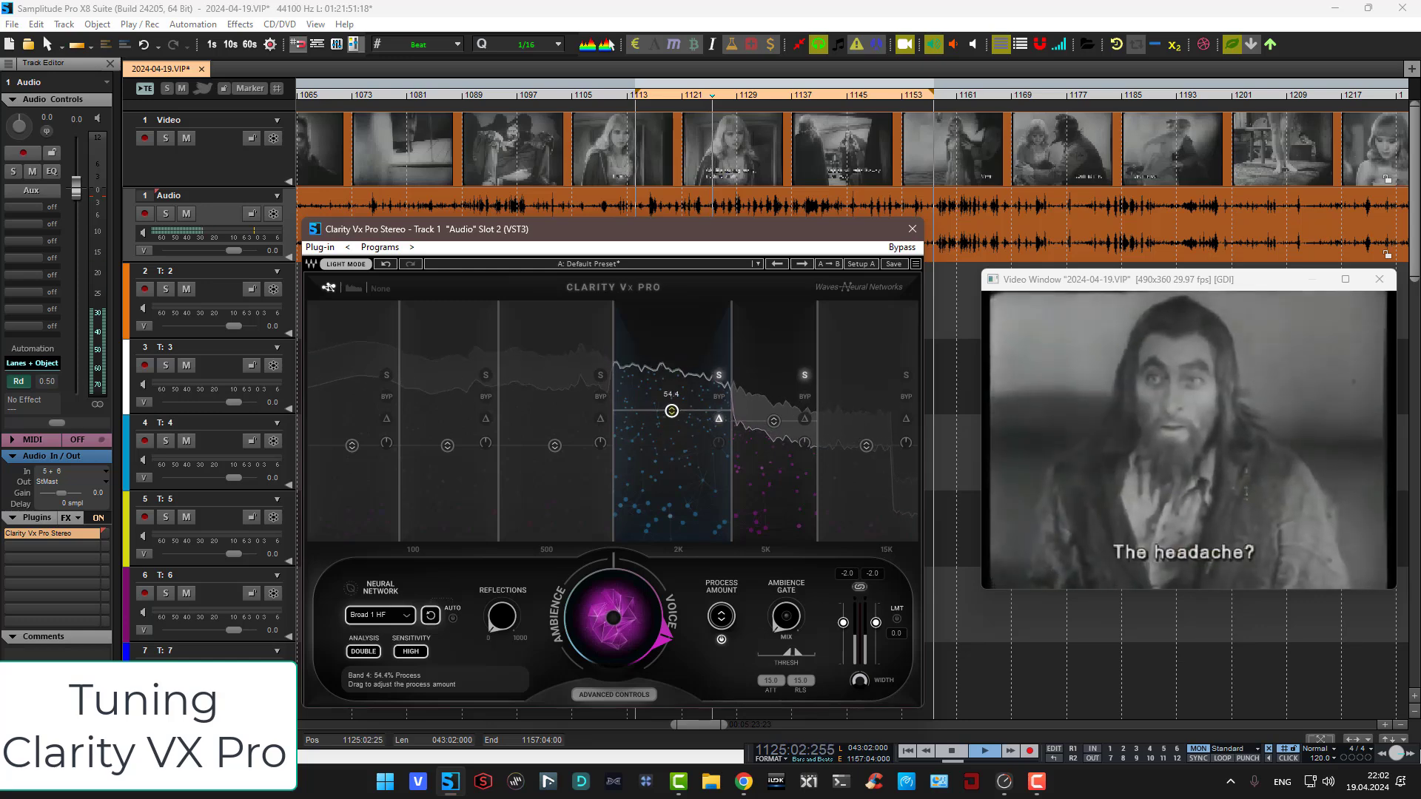
Solo band 3 with its delta signal and raise its process amount to about 58%
{"action": "left_click", "coordinate": [600, 375]}
{"action": "left_click", "coordinate": [600, 419]}
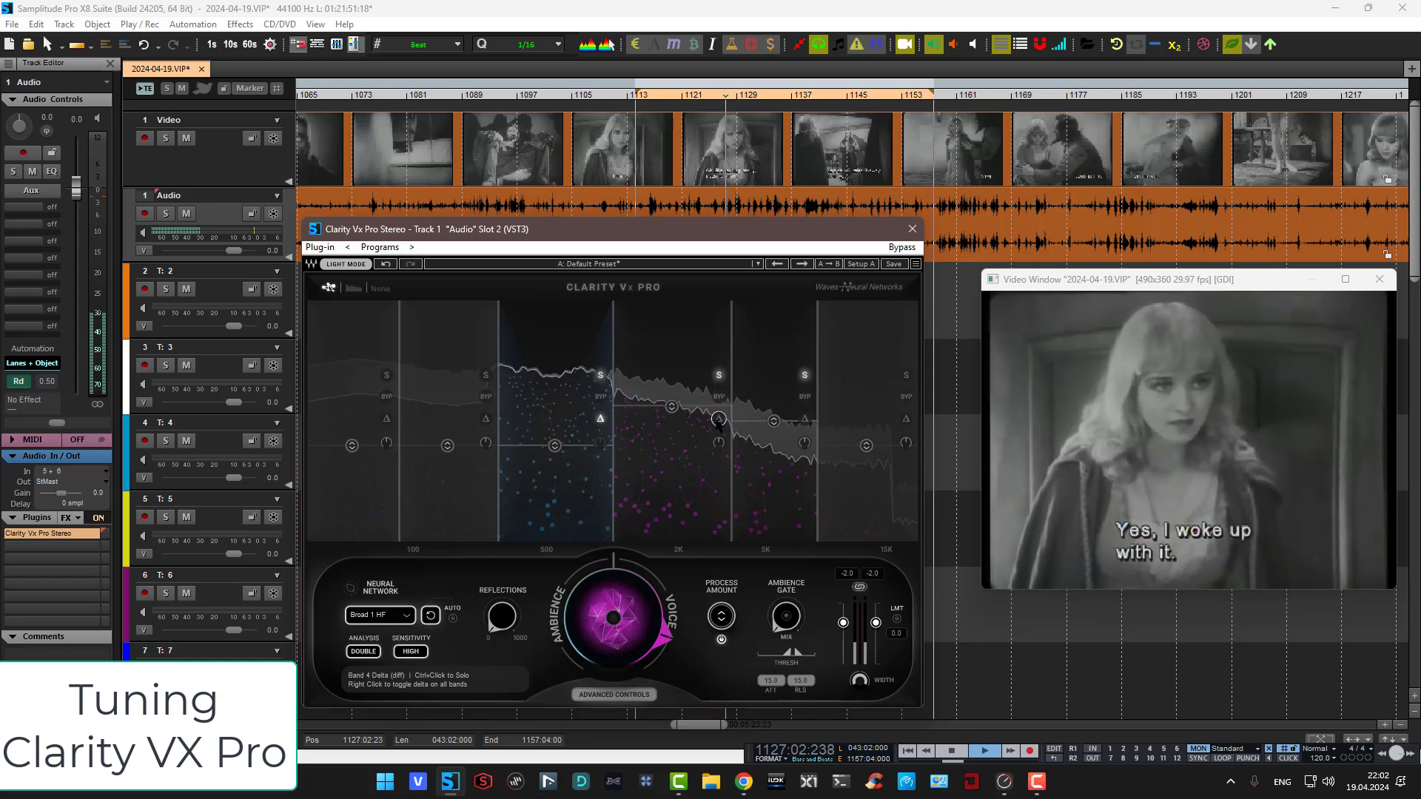
{"action": "left_click_drag", "start_coordinate": [555, 423], "coordinate": [555, 411]}
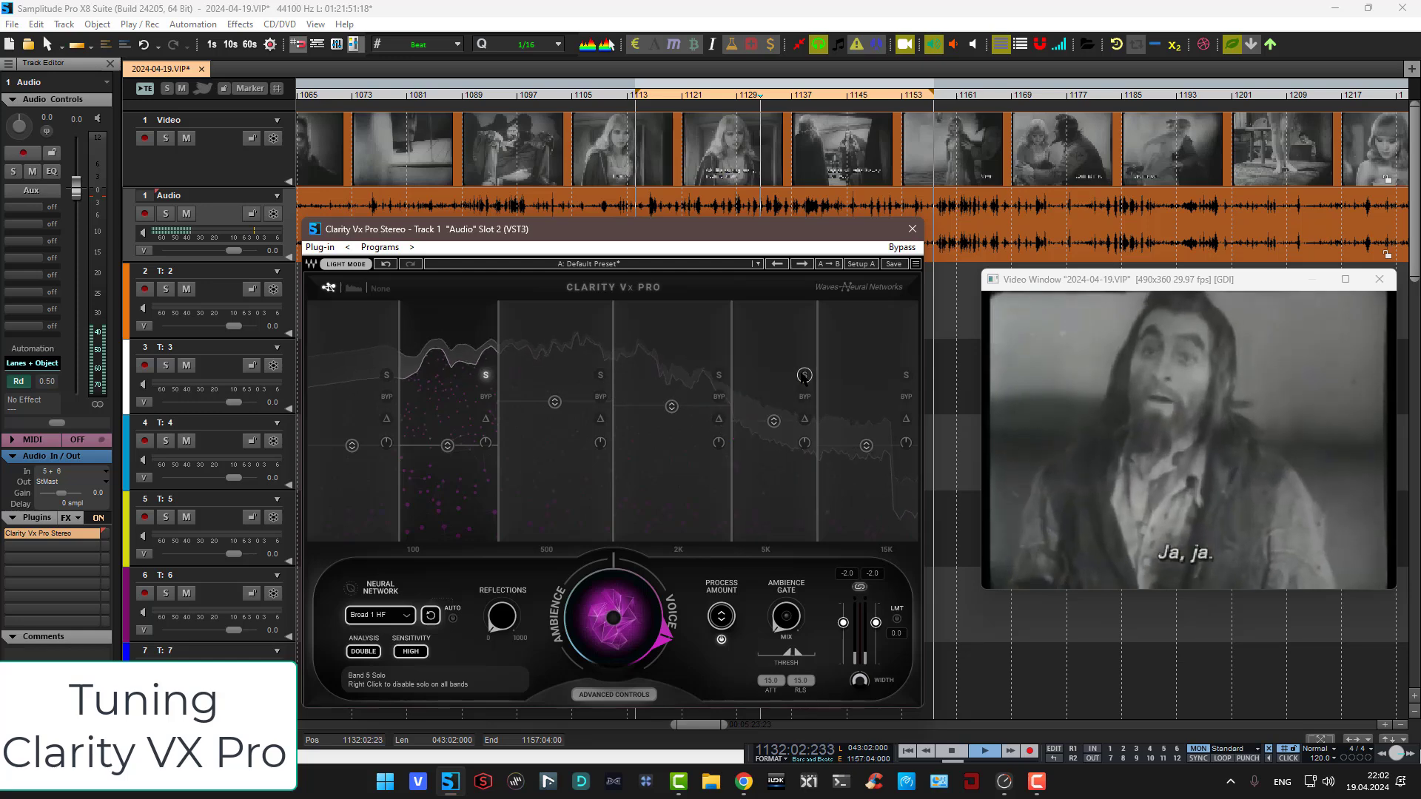
Raise band 2's process amount to roughly band 4's level and band 1's to about 90%
{"action": "left_click_drag", "start_coordinate": [447, 425], "coordinate": [447, 390]}
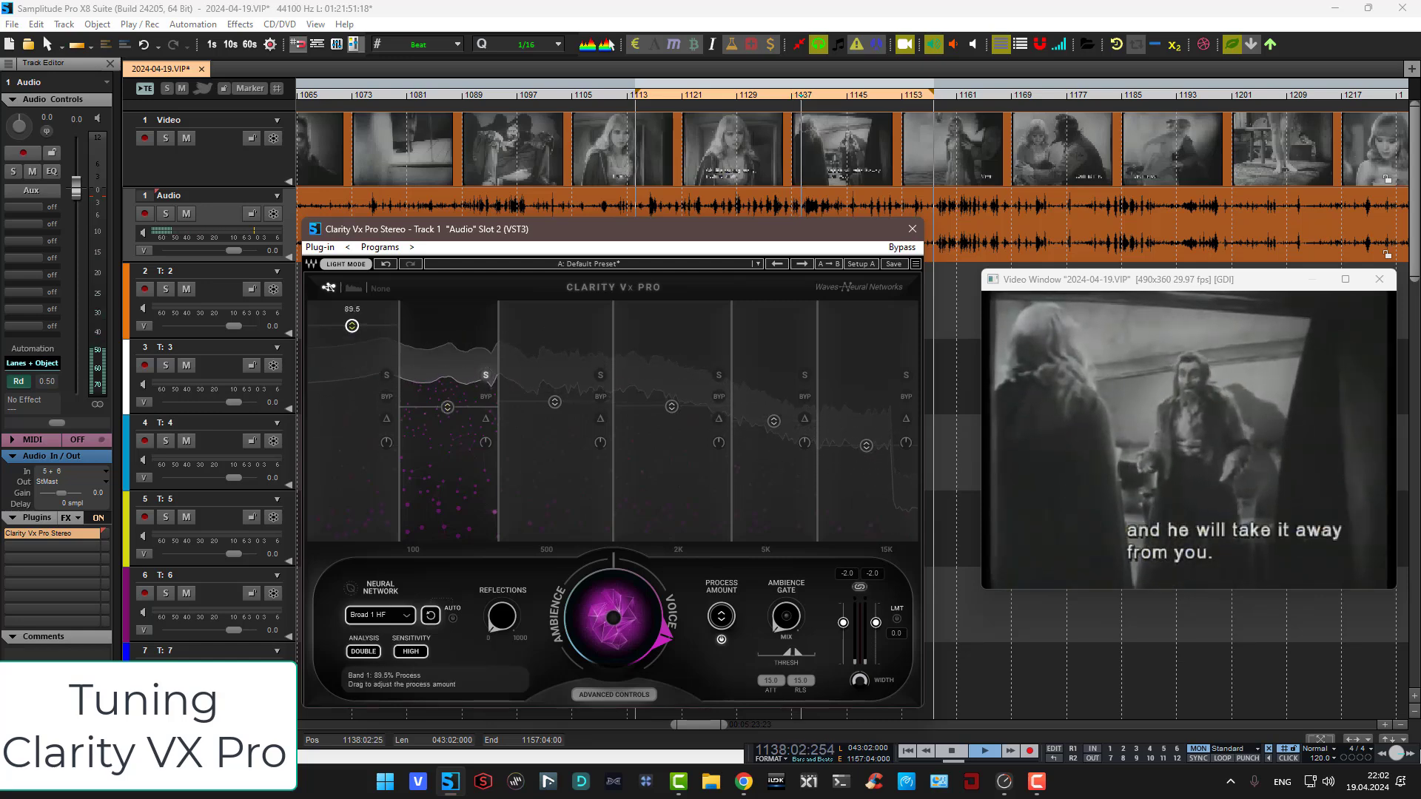
{"action": "left_click_drag", "start_coordinate": [351, 326], "coordinate": [352, 318]}
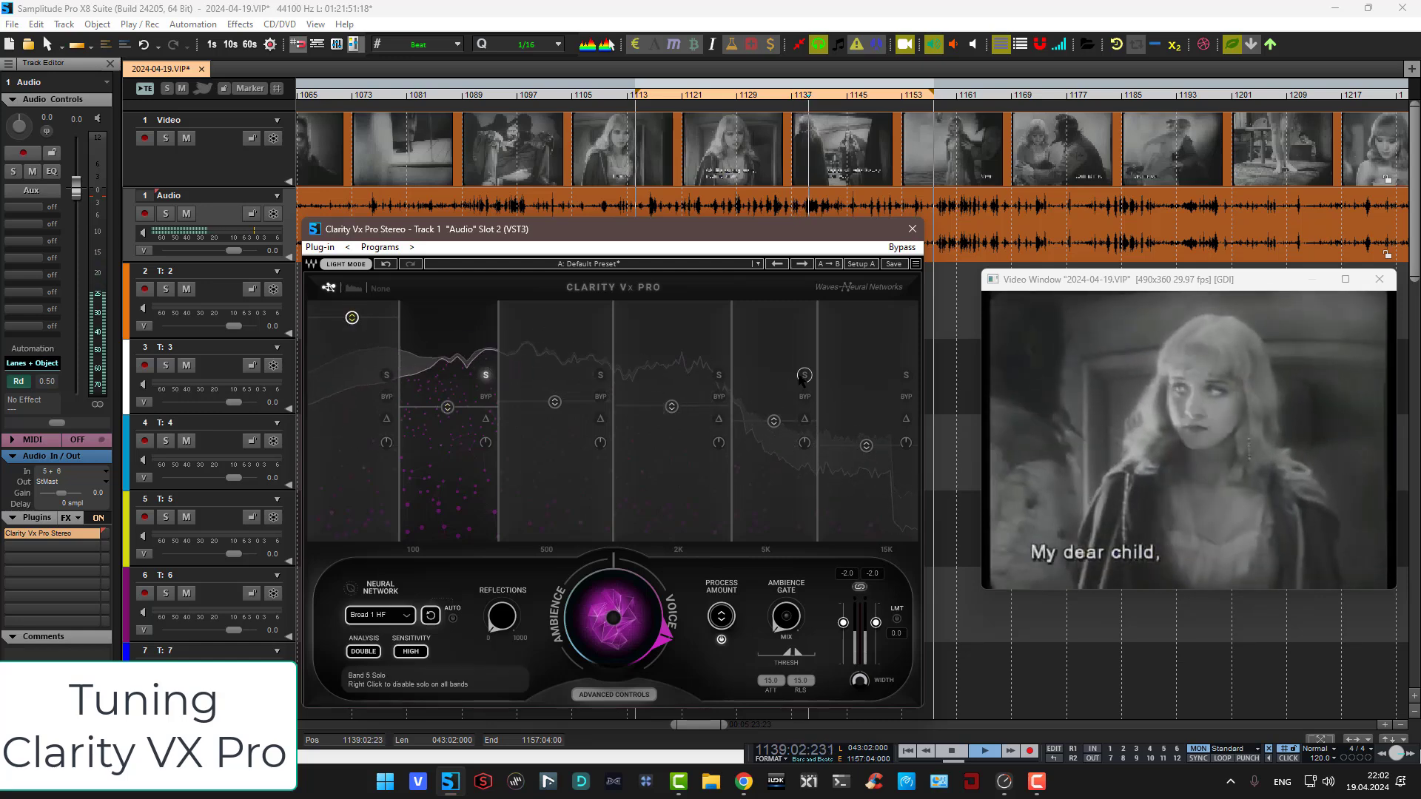
Audition bands 5 and 3 soloed with delta, raise band 3's process amount slightly, and clear both solos
{"action": "left_click", "coordinate": [805, 376]}
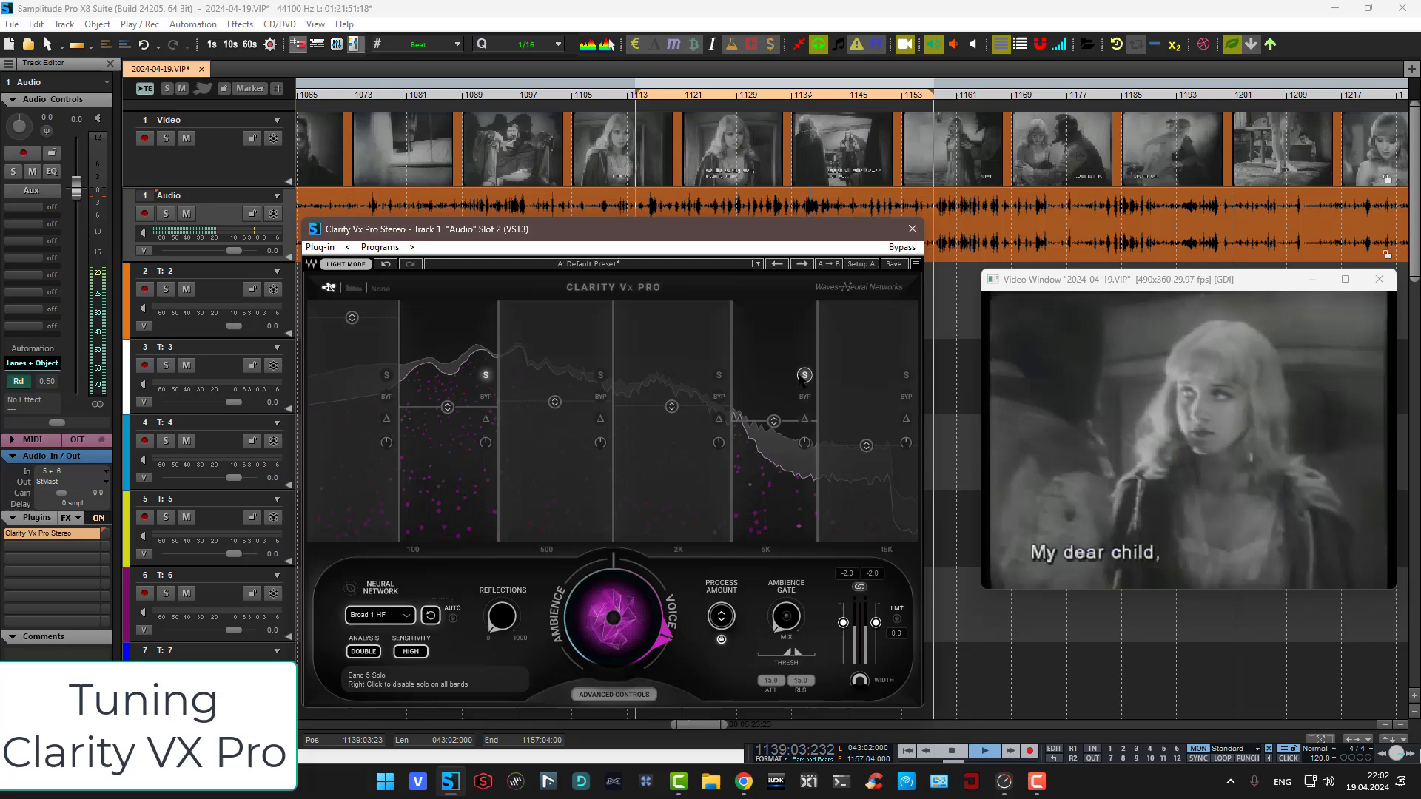
{"action": "left_click", "coordinate": [804, 419]}
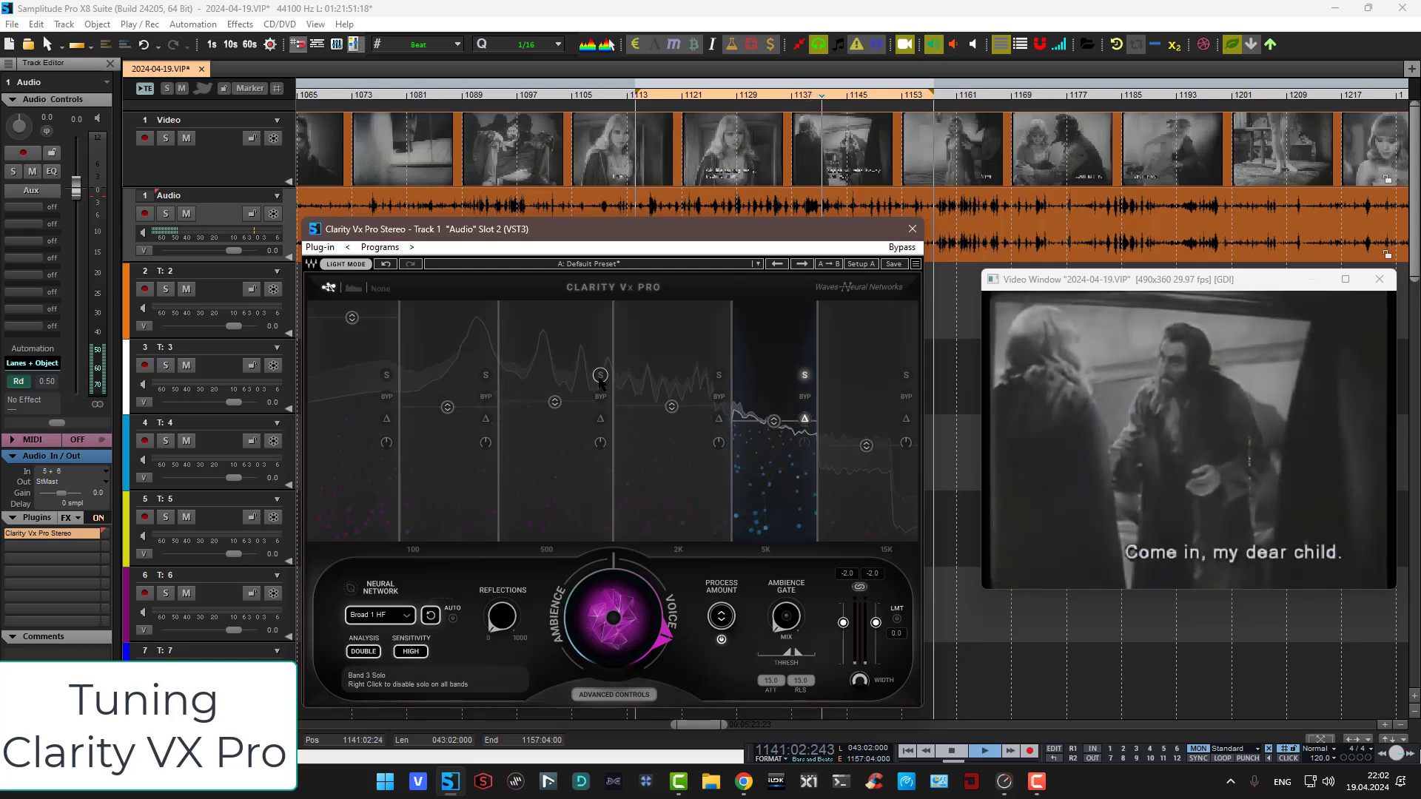
{"action": "left_click", "coordinate": [600, 377]}
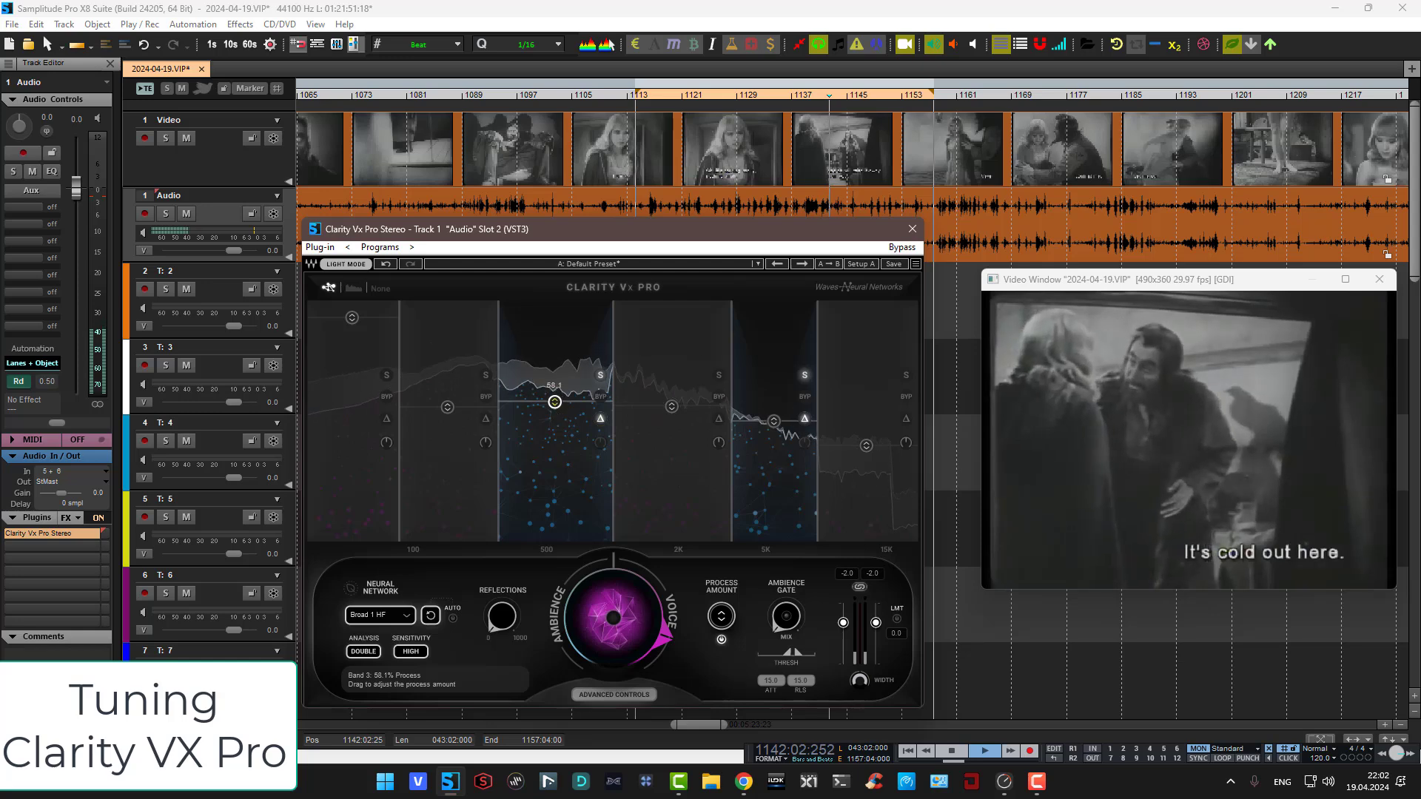
{"action": "right_click", "coordinate": [601, 376]}
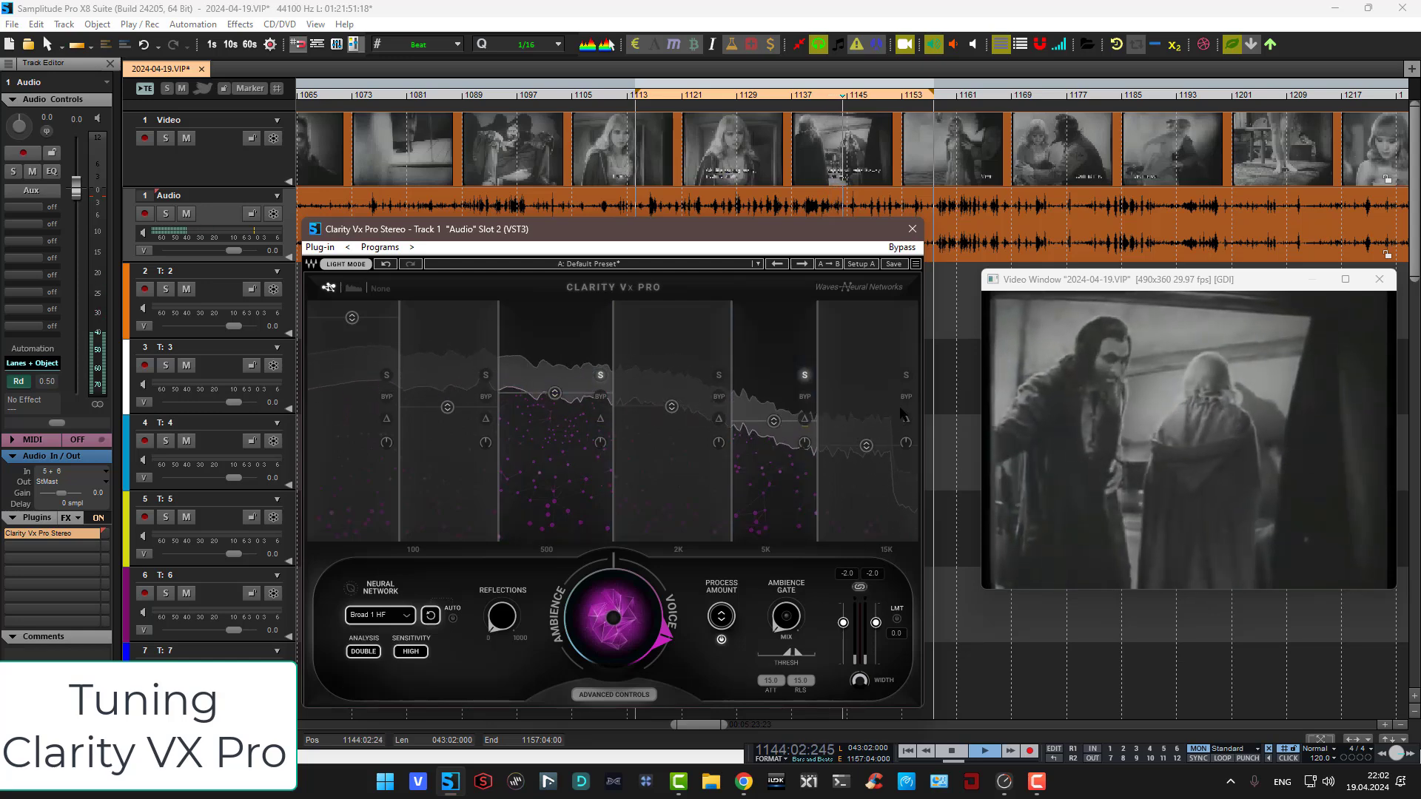
{"action": "left_click", "coordinate": [809, 378]}
{"action": "left_click", "coordinate": [602, 376]}
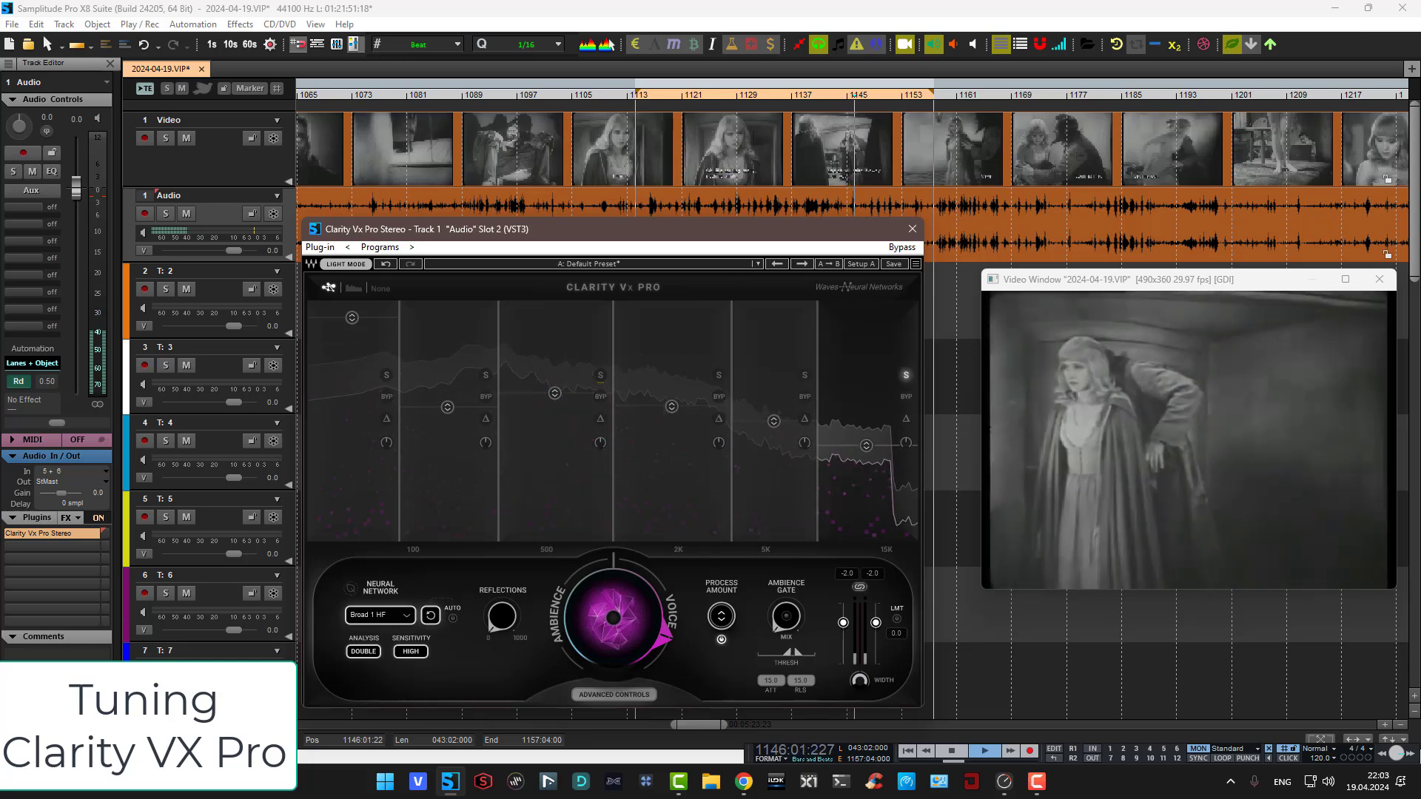
Raise band 6's process amount to about band 1's level using delta and solo, and reduce the process amount across all bands
{"action": "left_click", "coordinate": [909, 421]}
{"action": "left_click_drag", "start_coordinate": [866, 445], "coordinate": [867, 394]}
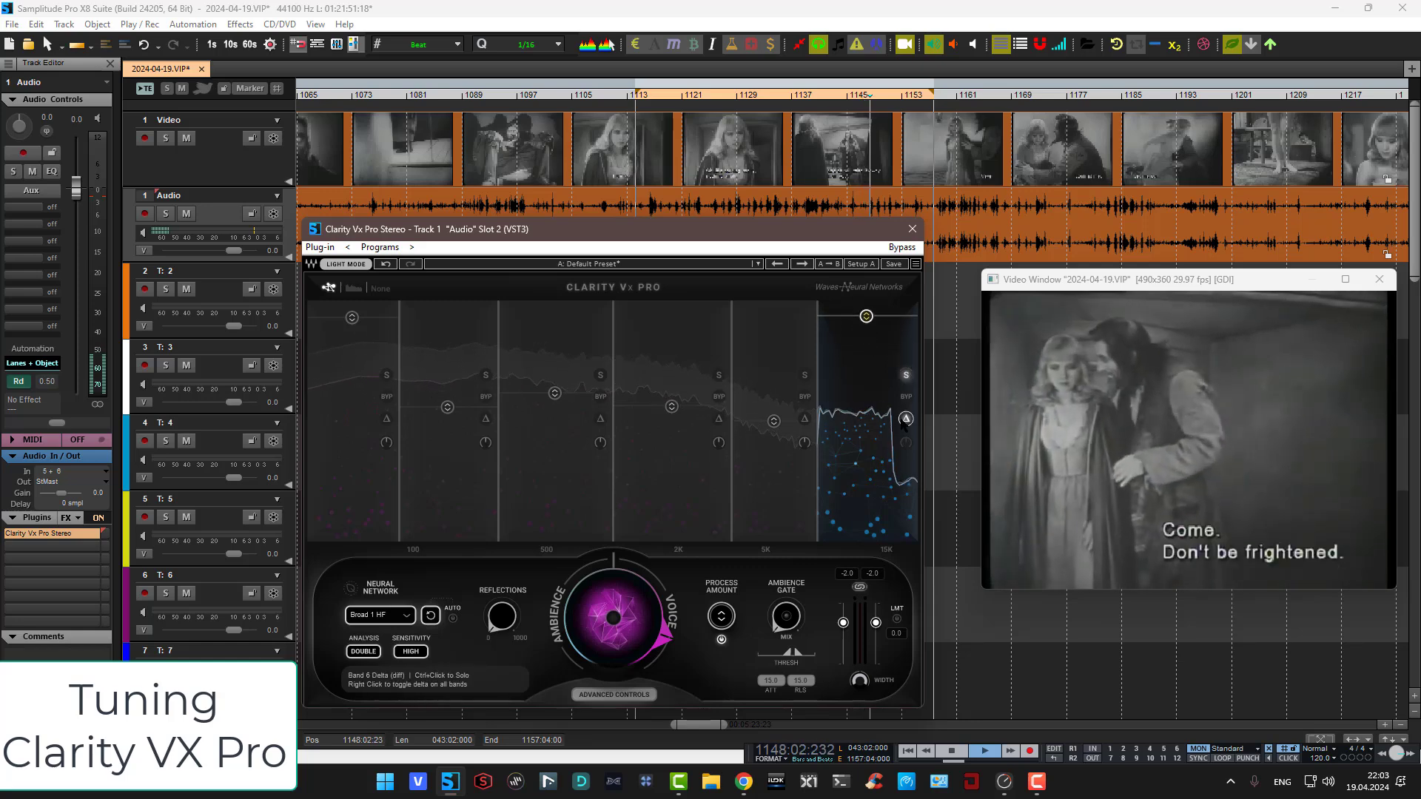
{"action": "left_click", "coordinate": [906, 422]}
{"action": "left_click", "coordinate": [906, 377]}
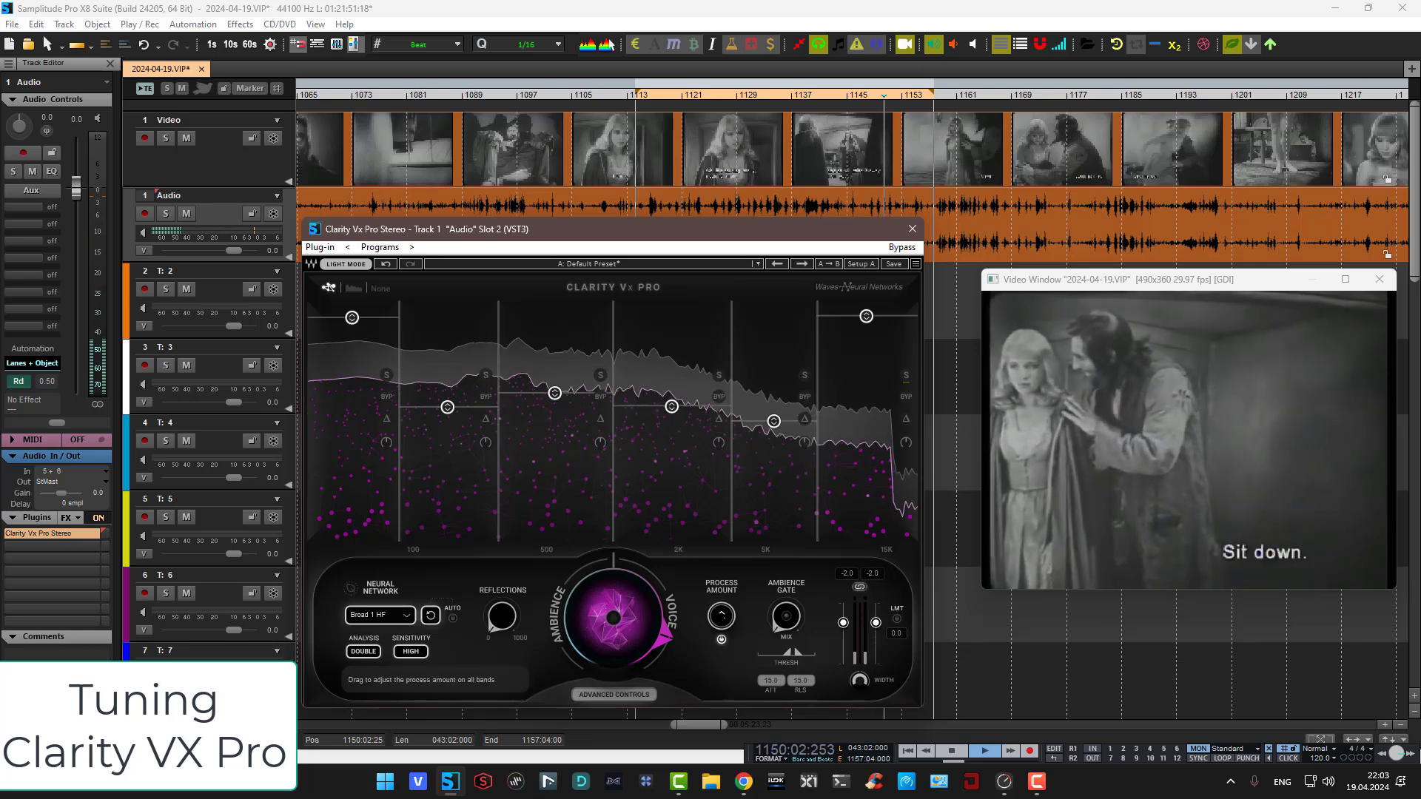
{"action": "left_click_drag", "start_coordinate": [722, 616], "coordinate": [722, 645]}
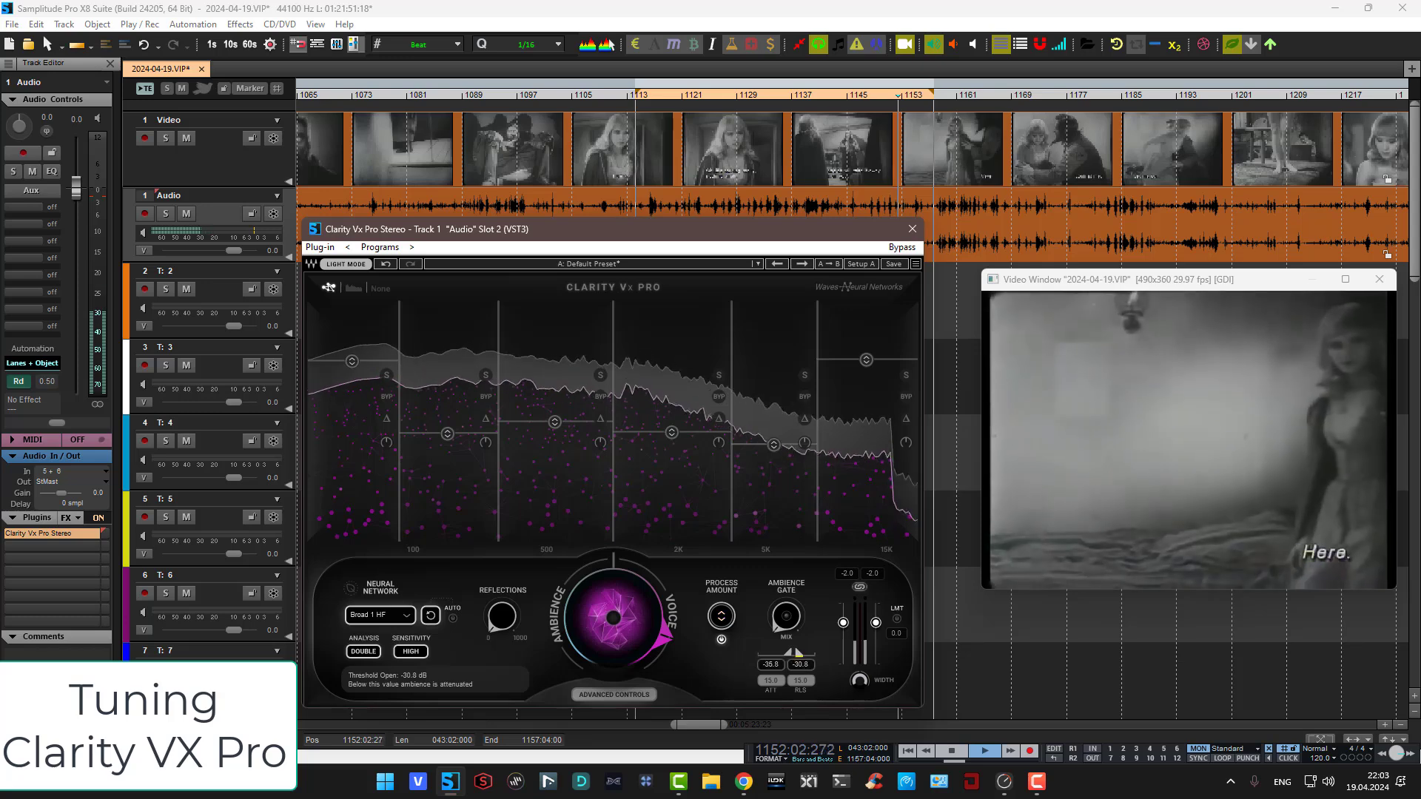
Adjust the ambience gate by moving its thresholds, lengthening the release, and raising the mix
{"action": "left_click_drag", "start_coordinate": [801, 654], "coordinate": [805, 654]}
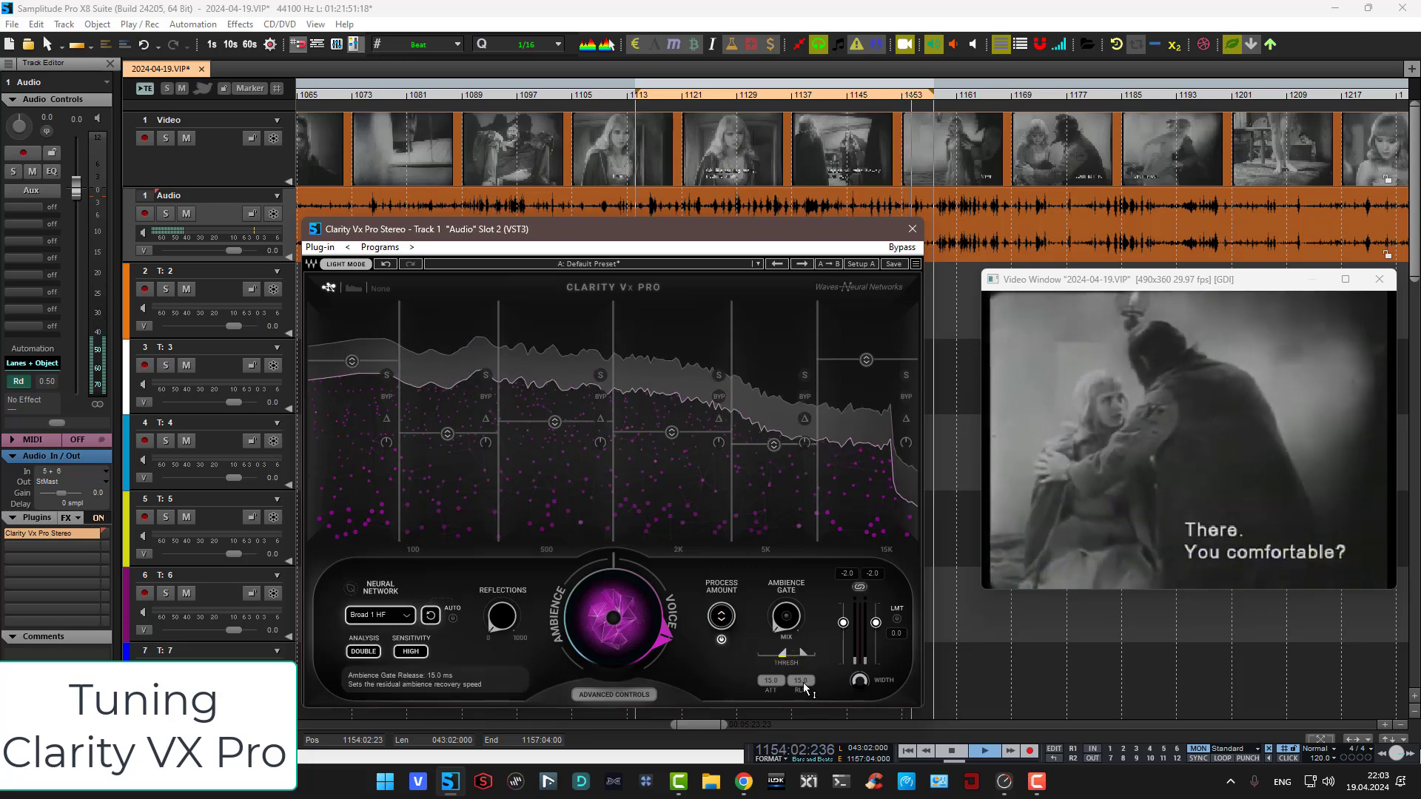
{"action": "left_click_drag", "start_coordinate": [801, 680], "coordinate": [801, 681]}
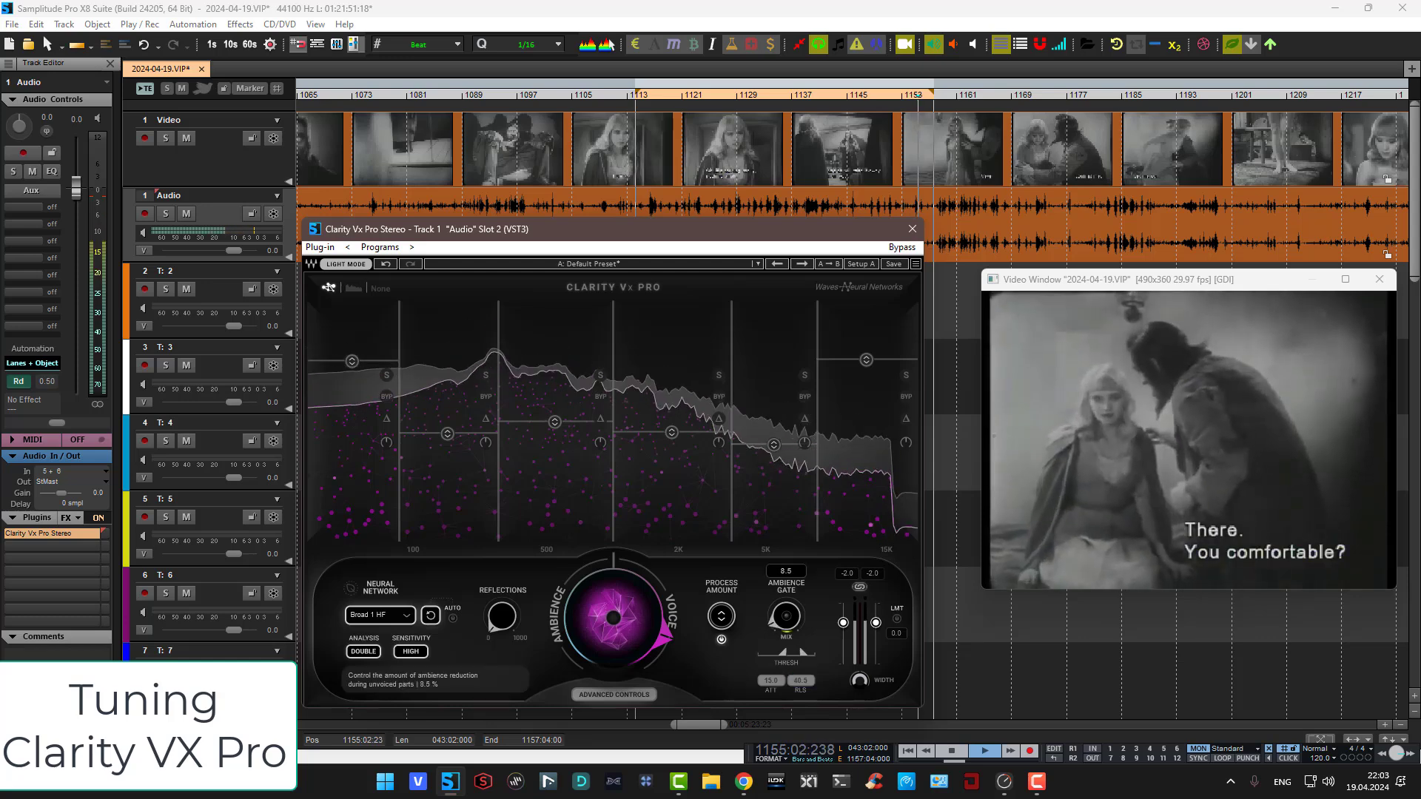
{"action": "left_click_drag", "start_coordinate": [786, 618], "coordinate": [786, 600]}
Restart playback of the marked range and turn the main control further toward Voice, to about 91
{"action": "mouse_move", "coordinate": [589, 628]}
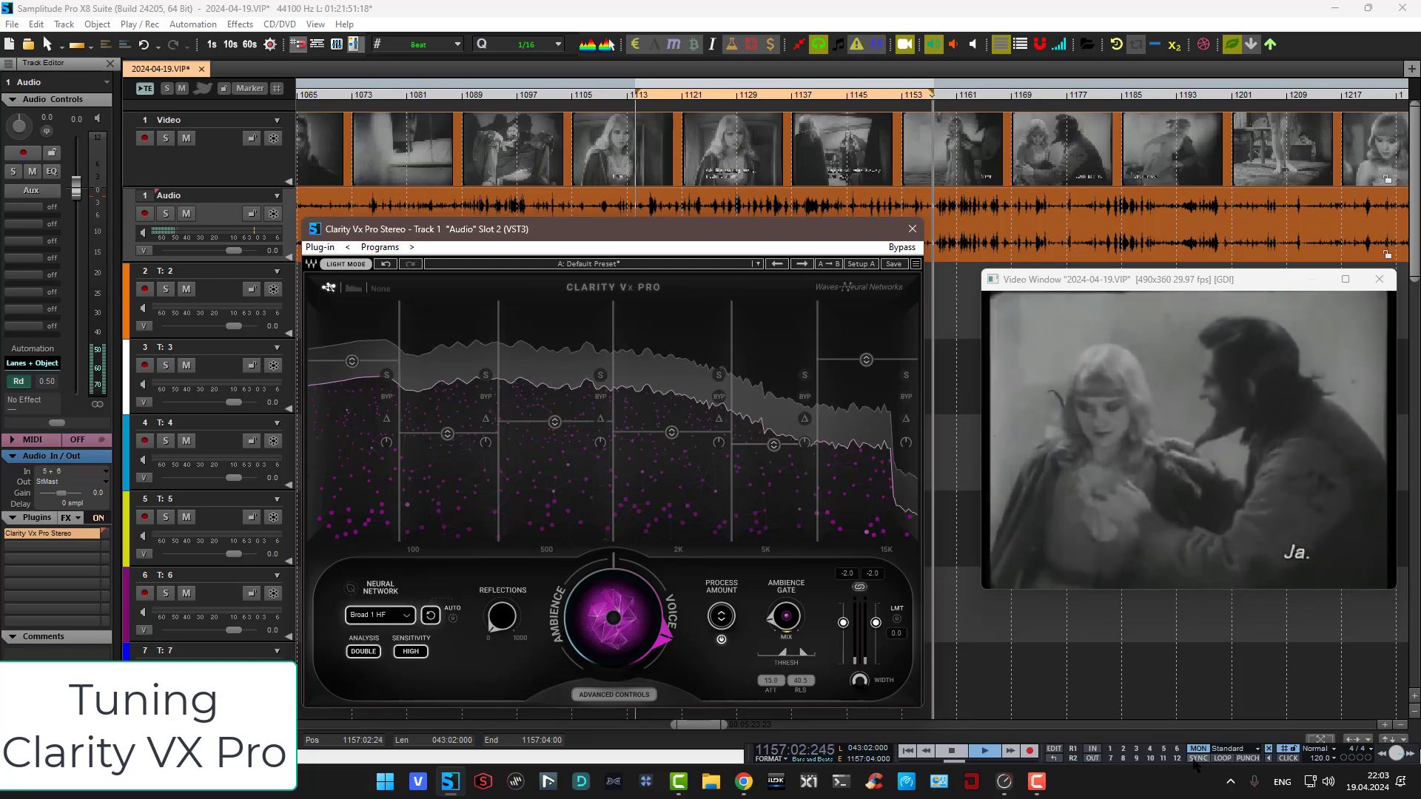
{"action": "left_click", "coordinate": [988, 756]}
{"action": "mouse_move", "coordinate": [641, 622]}
{"action": "left_mouse_down"}
{"action": "mouse_move", "coordinate": [641, 648]}
{"action": "mouse_move", "coordinate": [641, 594]}
{"action": "left_mouse_up"}
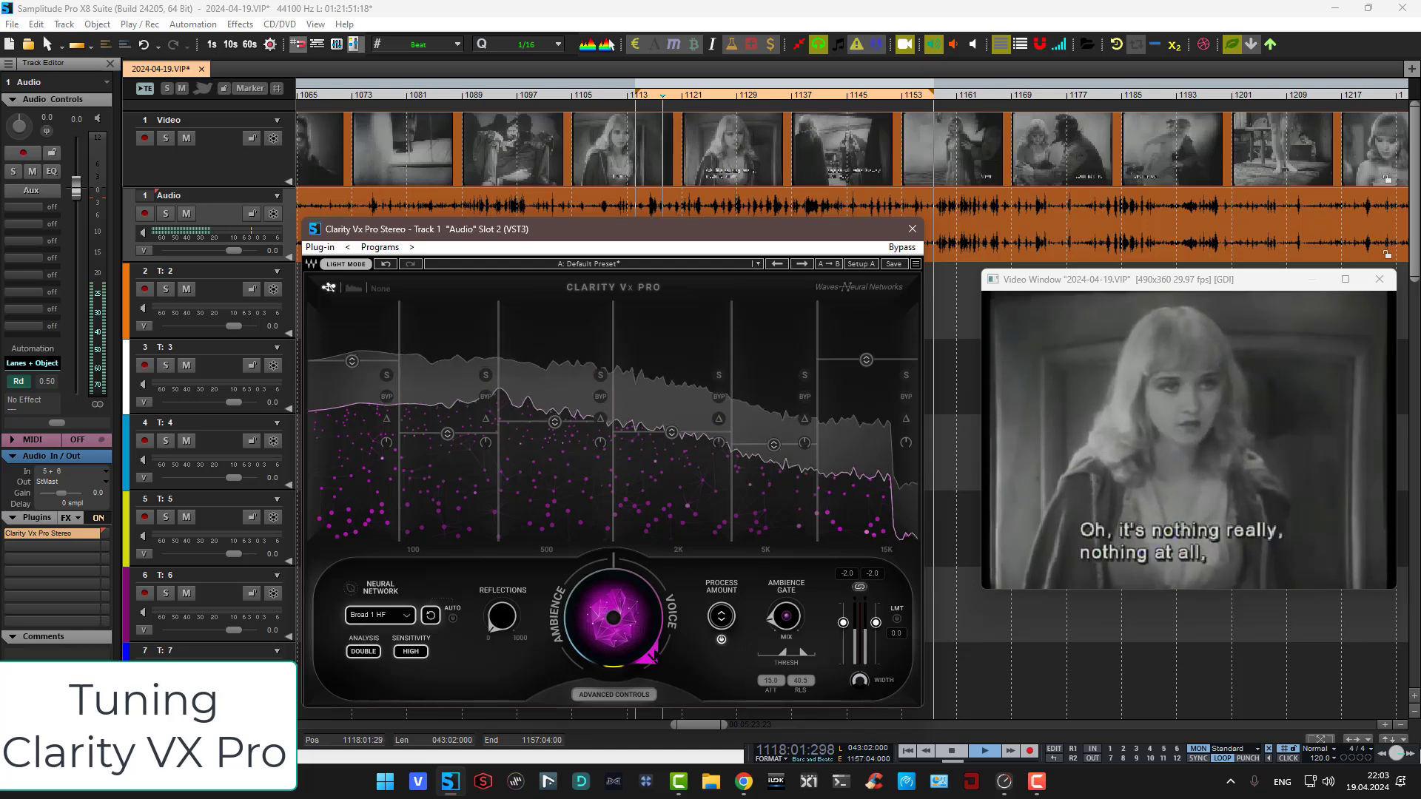
Enable the neural network's Auto option, and fine-tune the output width and the main Ambience/Voice control
{"action": "left_click", "coordinate": [452, 618]}
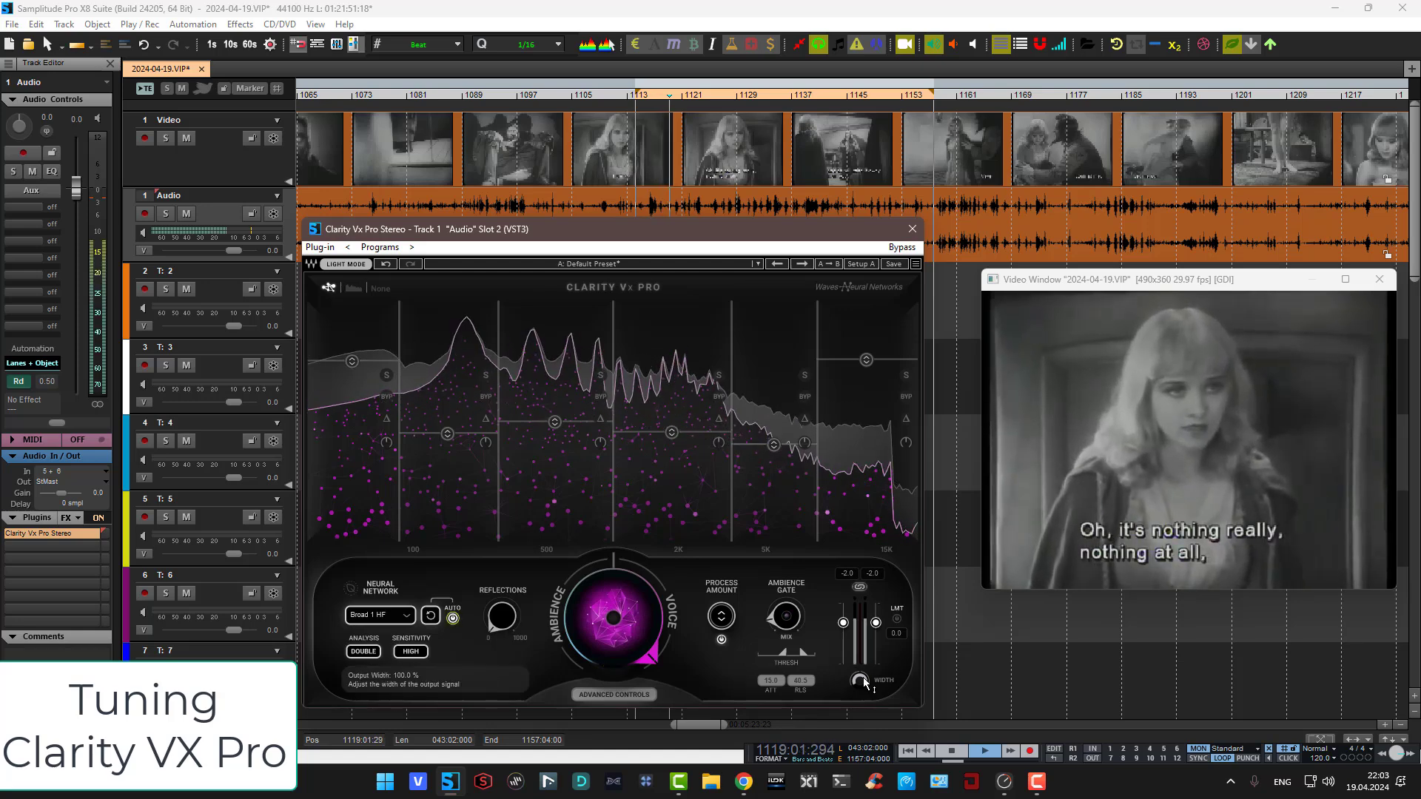
{"action": "mouse_move", "coordinate": [860, 680]}
{"action": "left_mouse_down"}
{"action": "mouse_move", "coordinate": [860, 703]}
{"action": "mouse_move", "coordinate": [859, 678]}
{"action": "left_mouse_up"}
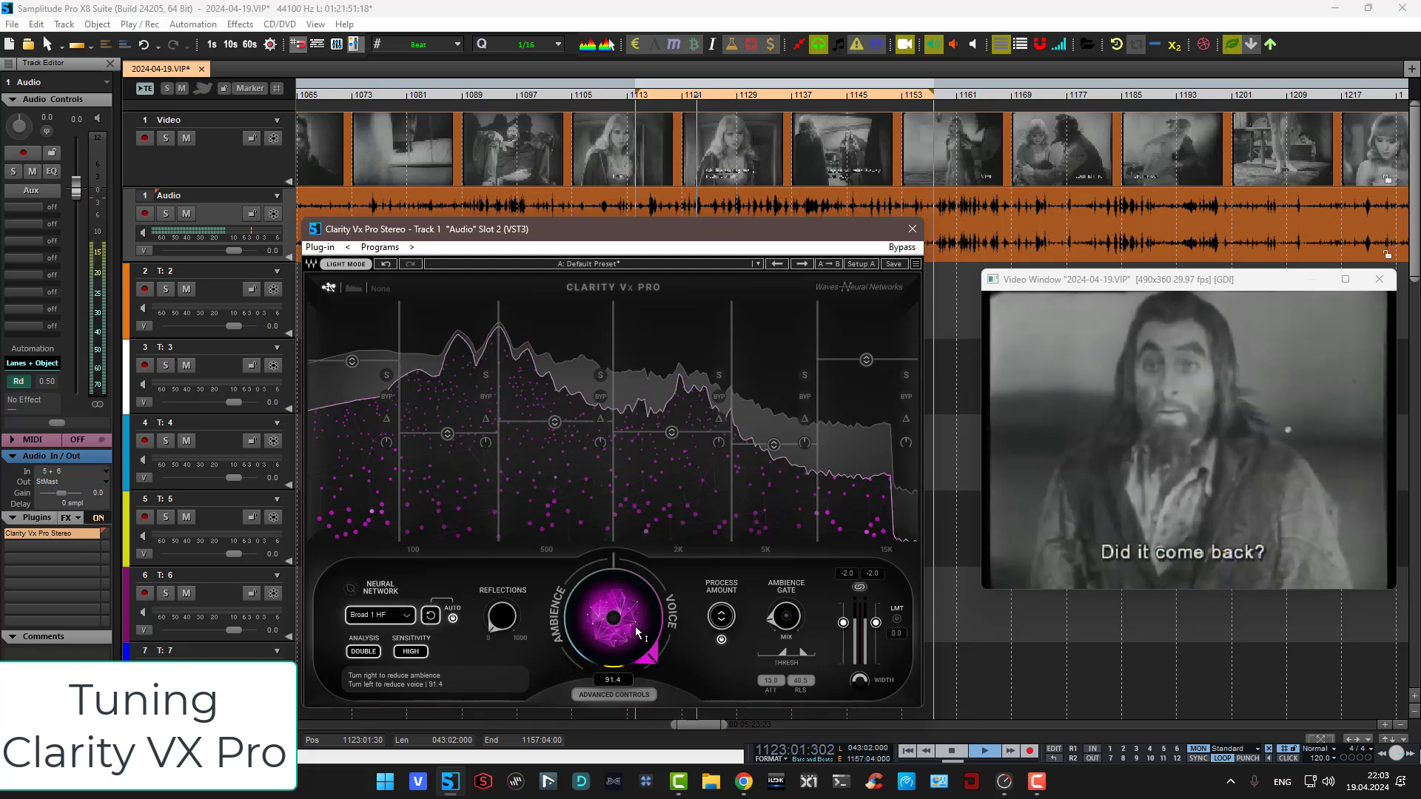
{"action": "left_click_drag", "start_coordinate": [614, 618], "coordinate": [613, 633]}
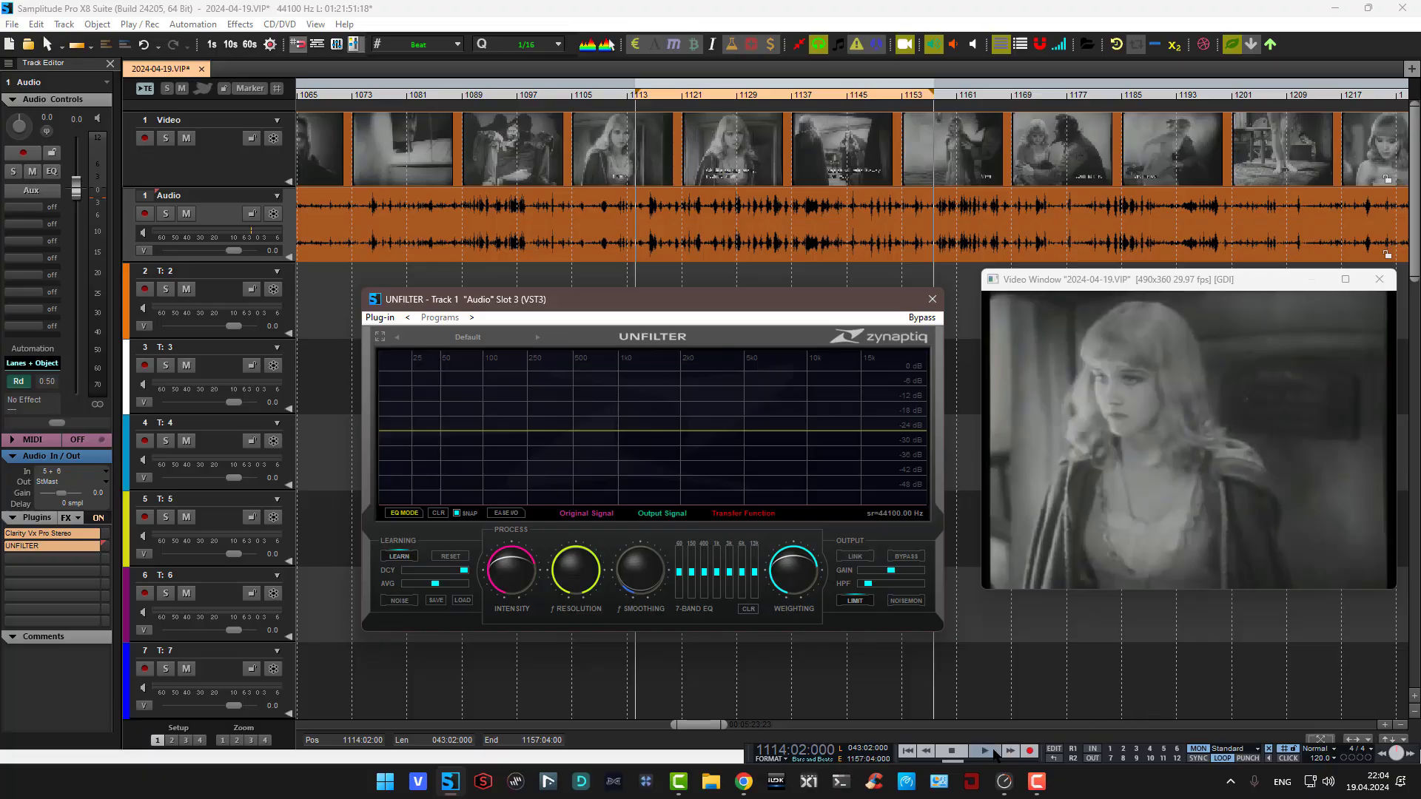
Play the looped range so Unfilter learns the audio, and stop playback
{"action": "left_click", "coordinate": [992, 752]}
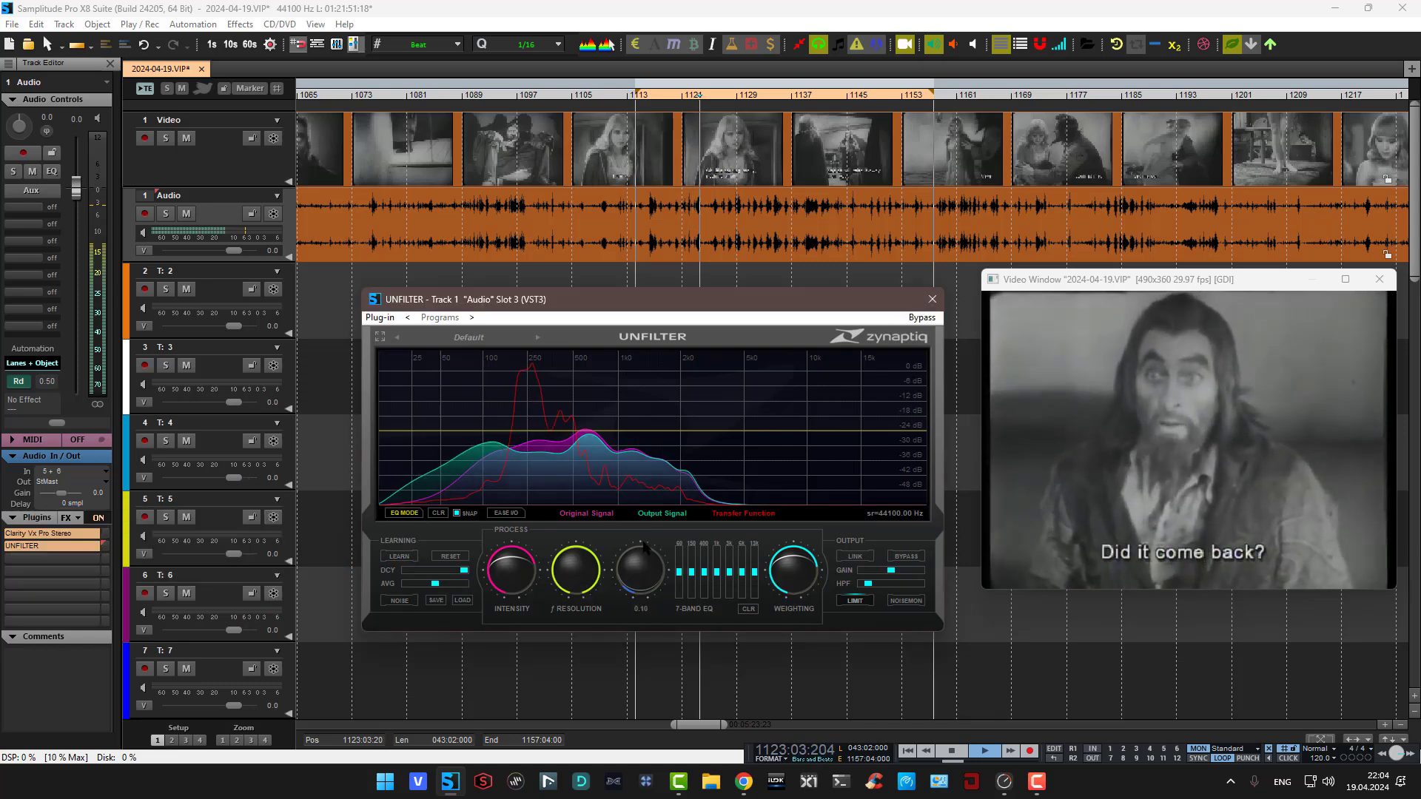
{"action": "key", "text": "space"}
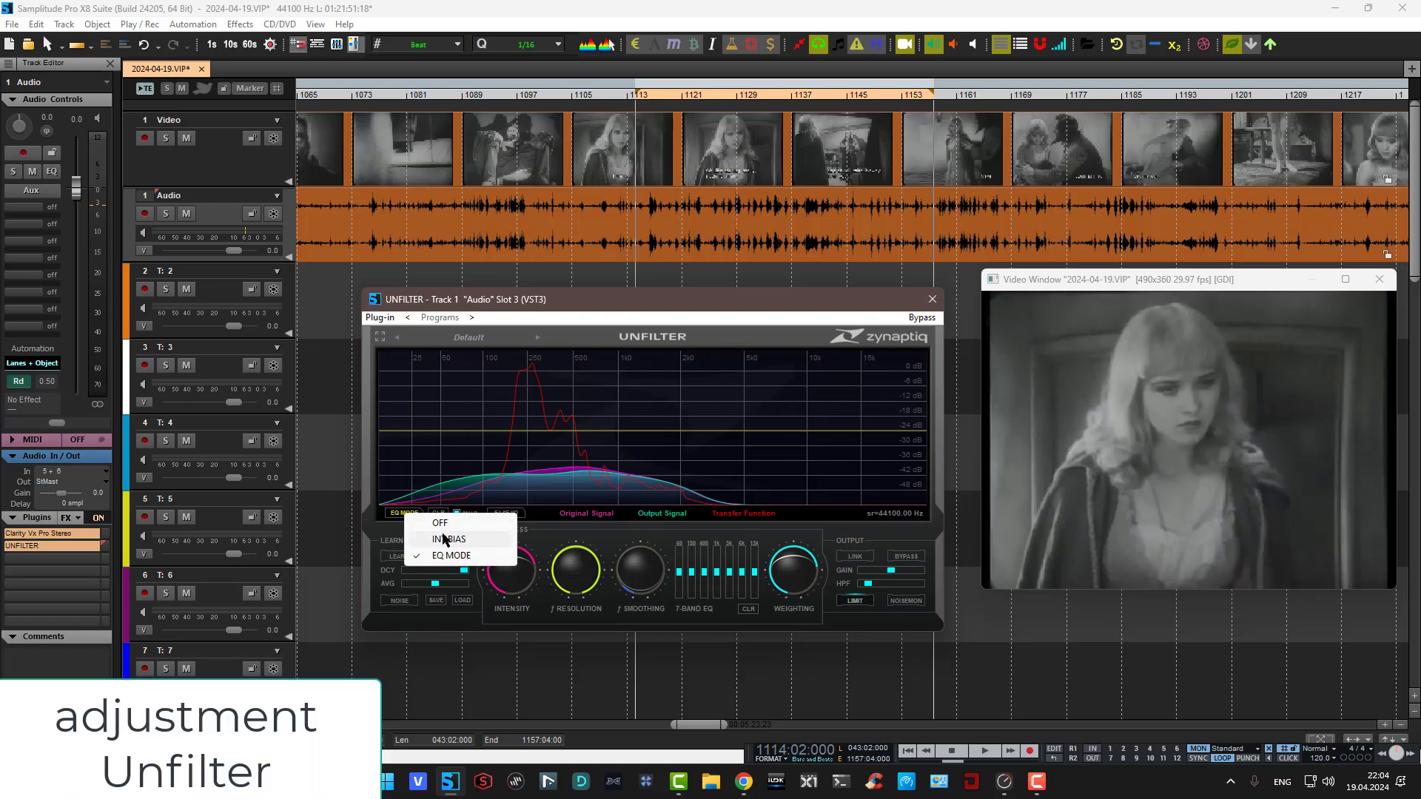
Switch Unfilter's curve to INT BIAS mode and shape a bias curve that raises the highs above 5 kHz, with smaller bumps lower down
{"action": "left_click", "coordinate": [444, 540]}
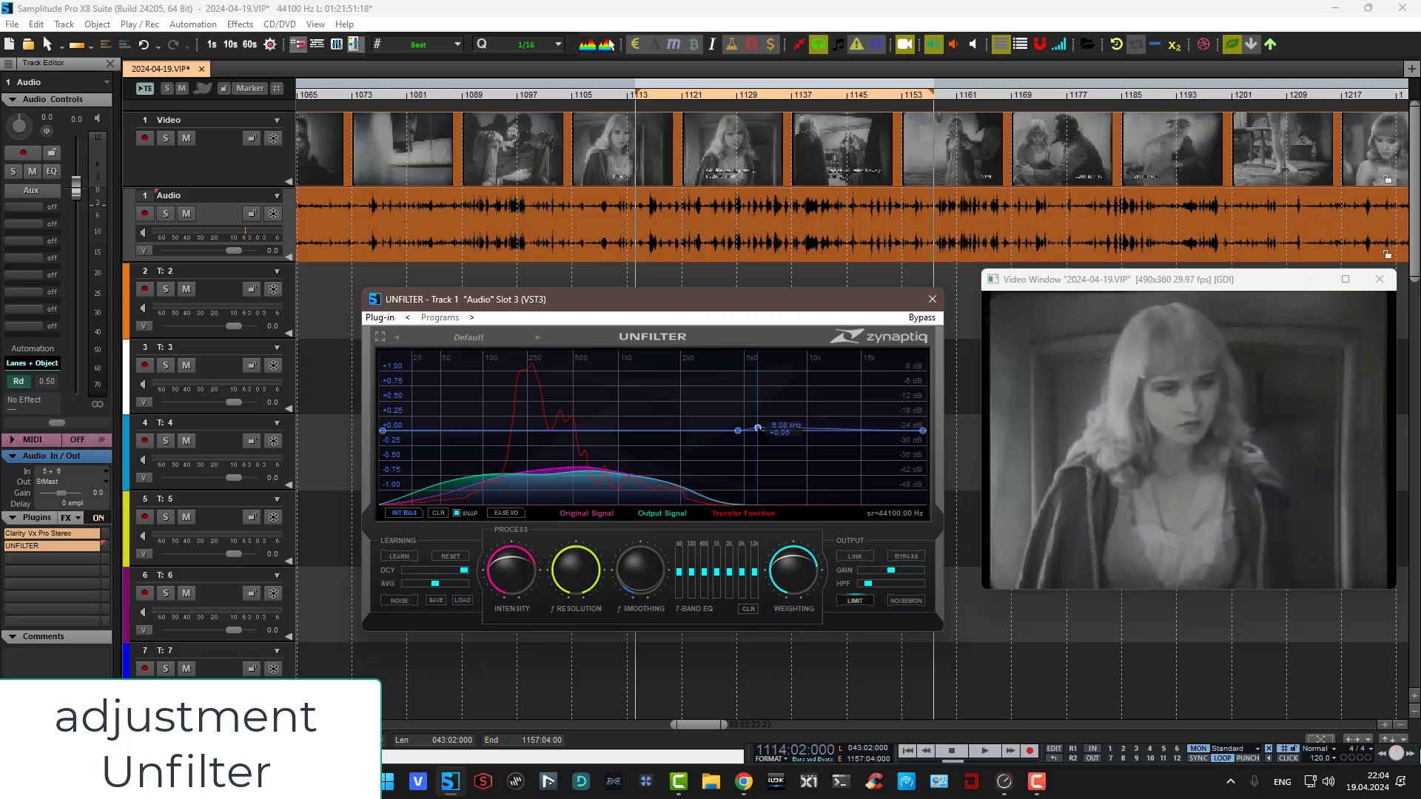
{"action": "left_click_drag", "start_coordinate": [759, 428], "coordinate": [789, 412]}
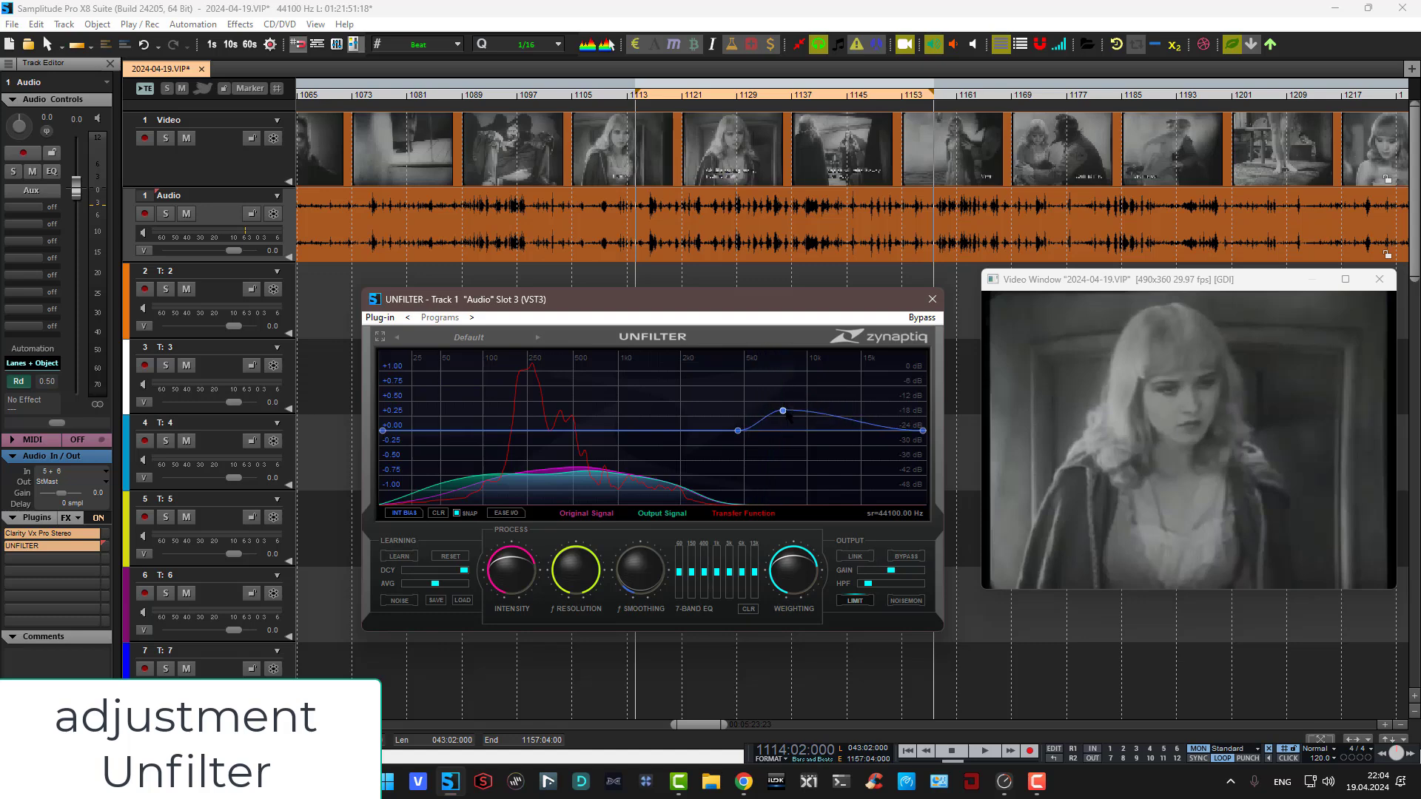
{"action": "left_click", "coordinate": [816, 405]}
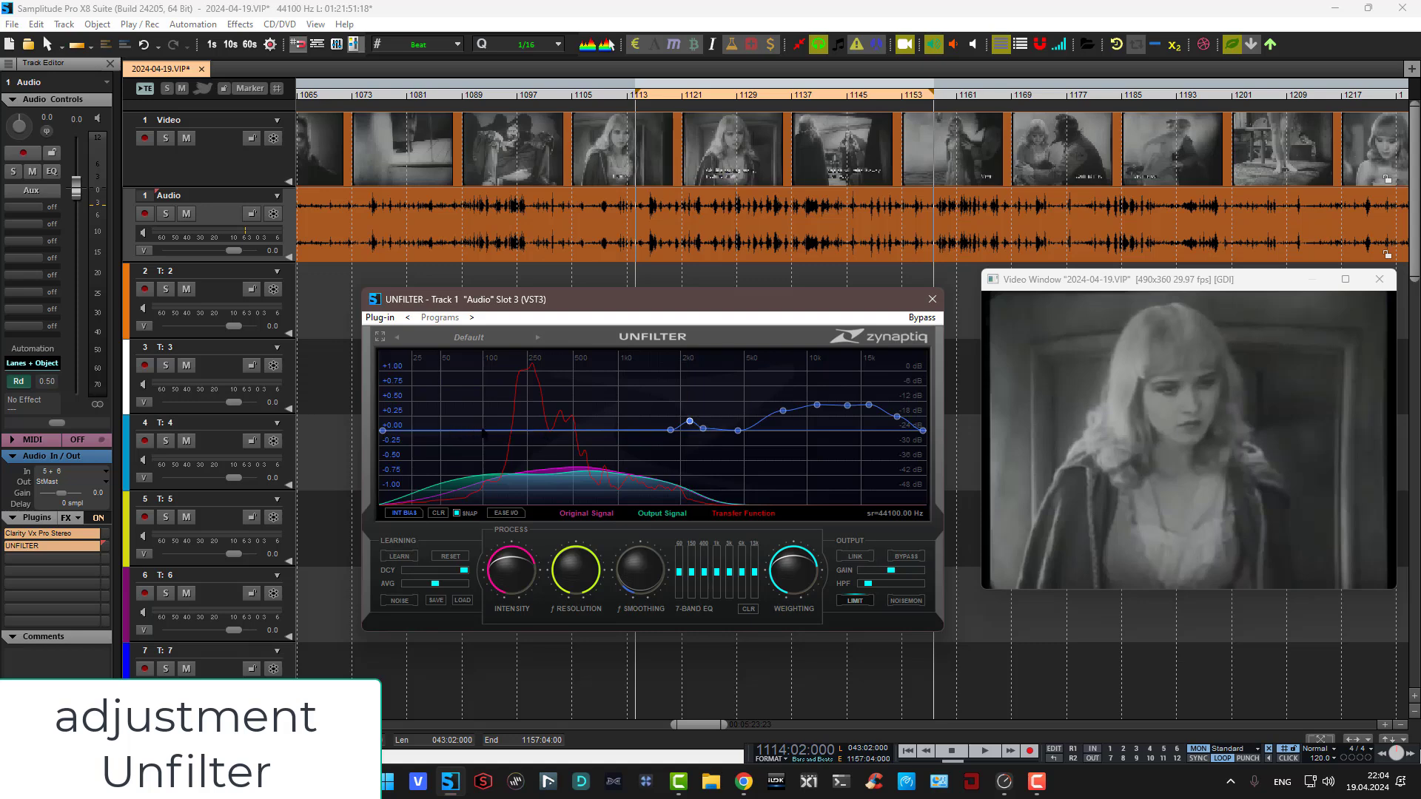
{"action": "left_click_drag", "start_coordinate": [495, 425], "coordinate": [510, 416]}
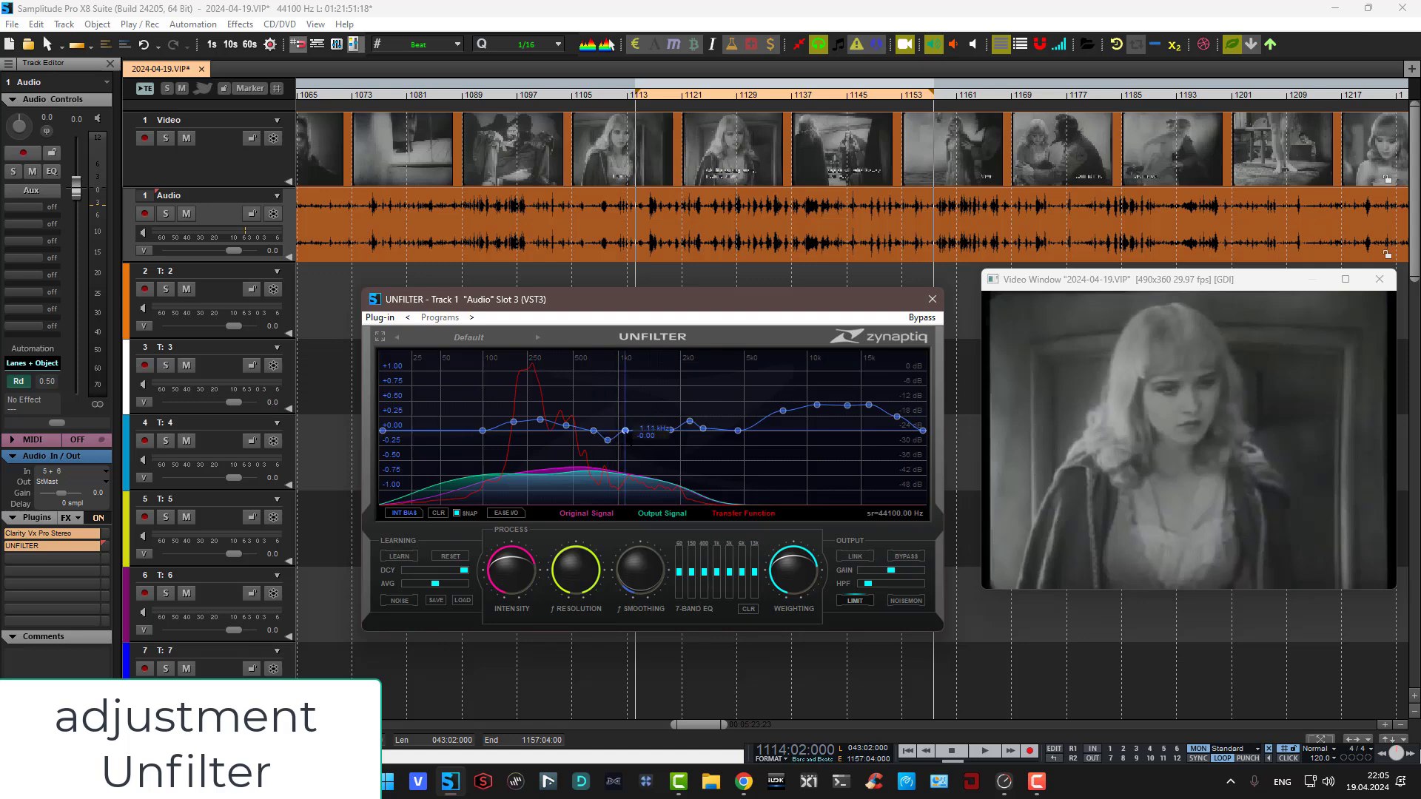
Play the looped range and fine-tune Unfilter's intensity
{"action": "left_click", "coordinate": [861, 6]}
{"action": "key", "text": "space"}
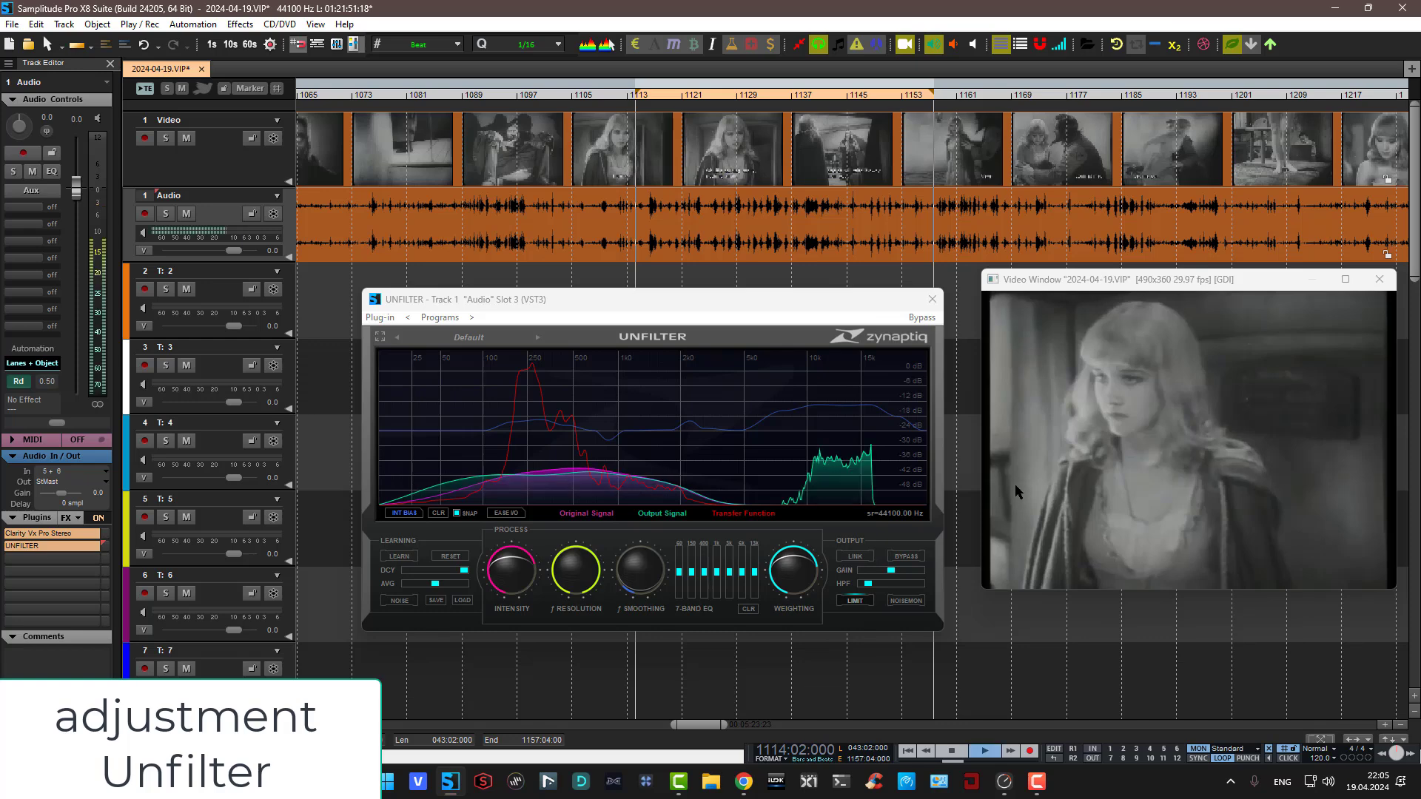
{"action": "mouse_move", "coordinate": [533, 570]}
{"action": "left_click_drag", "start_coordinate": [533, 570], "coordinate": [590, 588]}
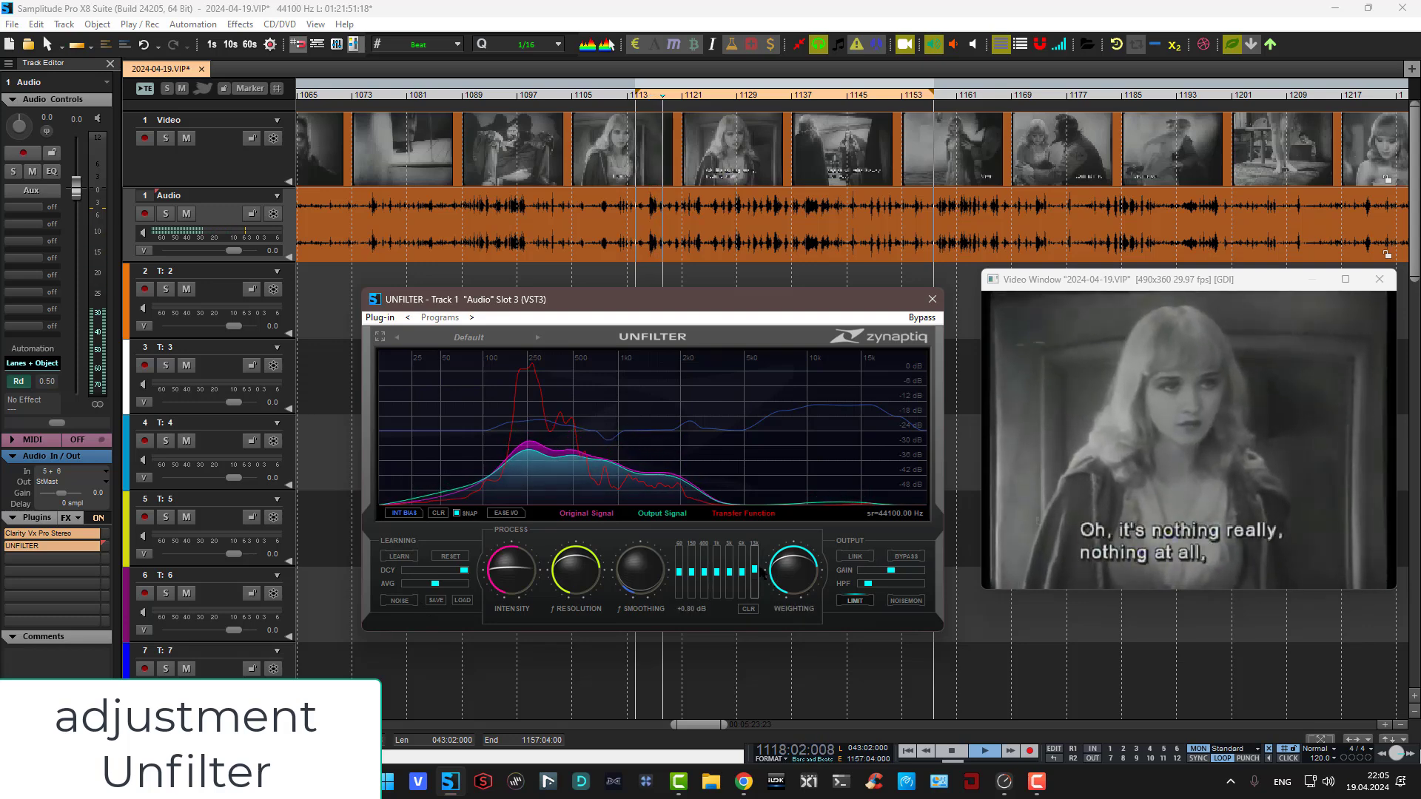
Shape Unfilter's 7-band EQ by cutting the lowest band and boosting the upper bands, and raise the output high-pass filter
{"action": "left_click_drag", "start_coordinate": [754, 571], "coordinate": [685, 586]}
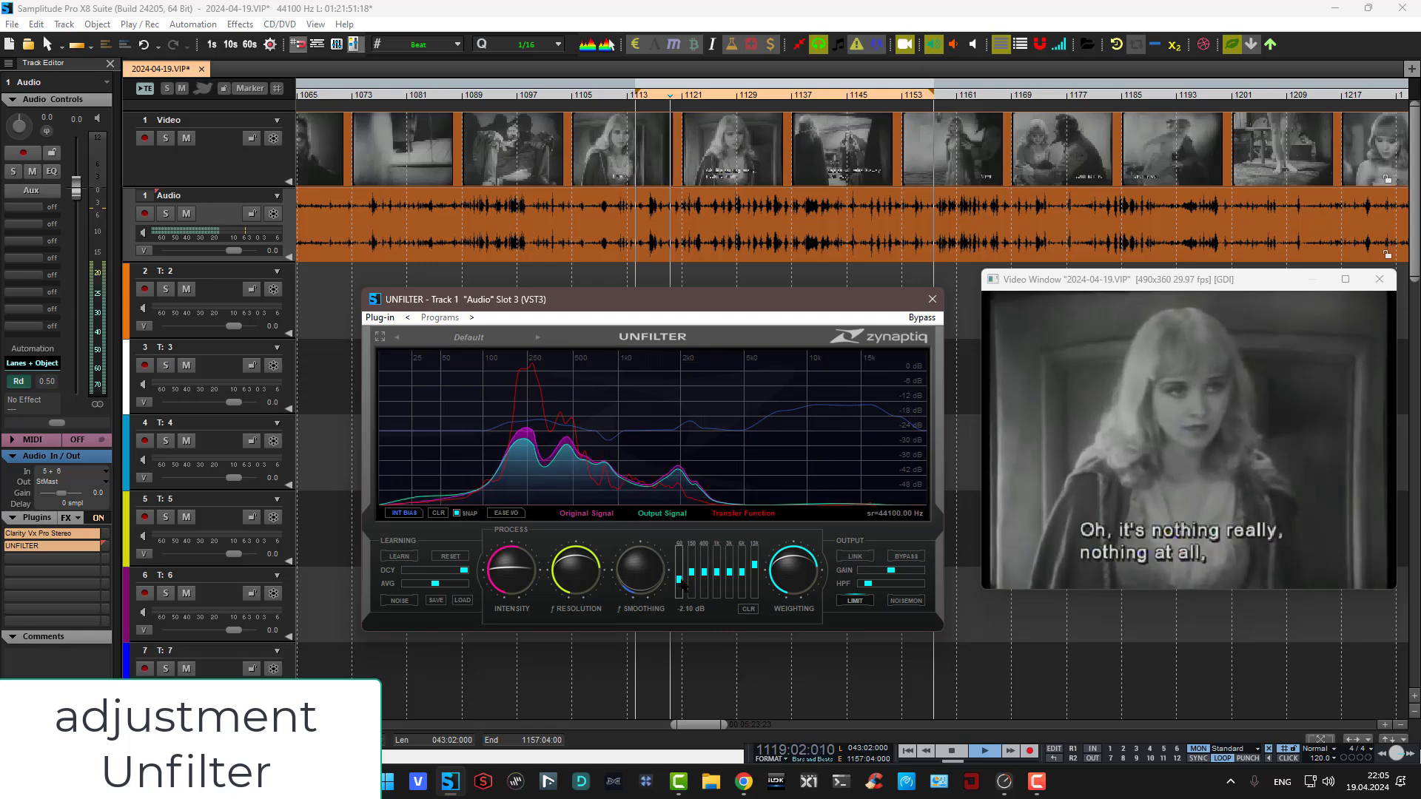
{"action": "left_click_drag", "start_coordinate": [869, 583], "coordinate": [889, 588]}
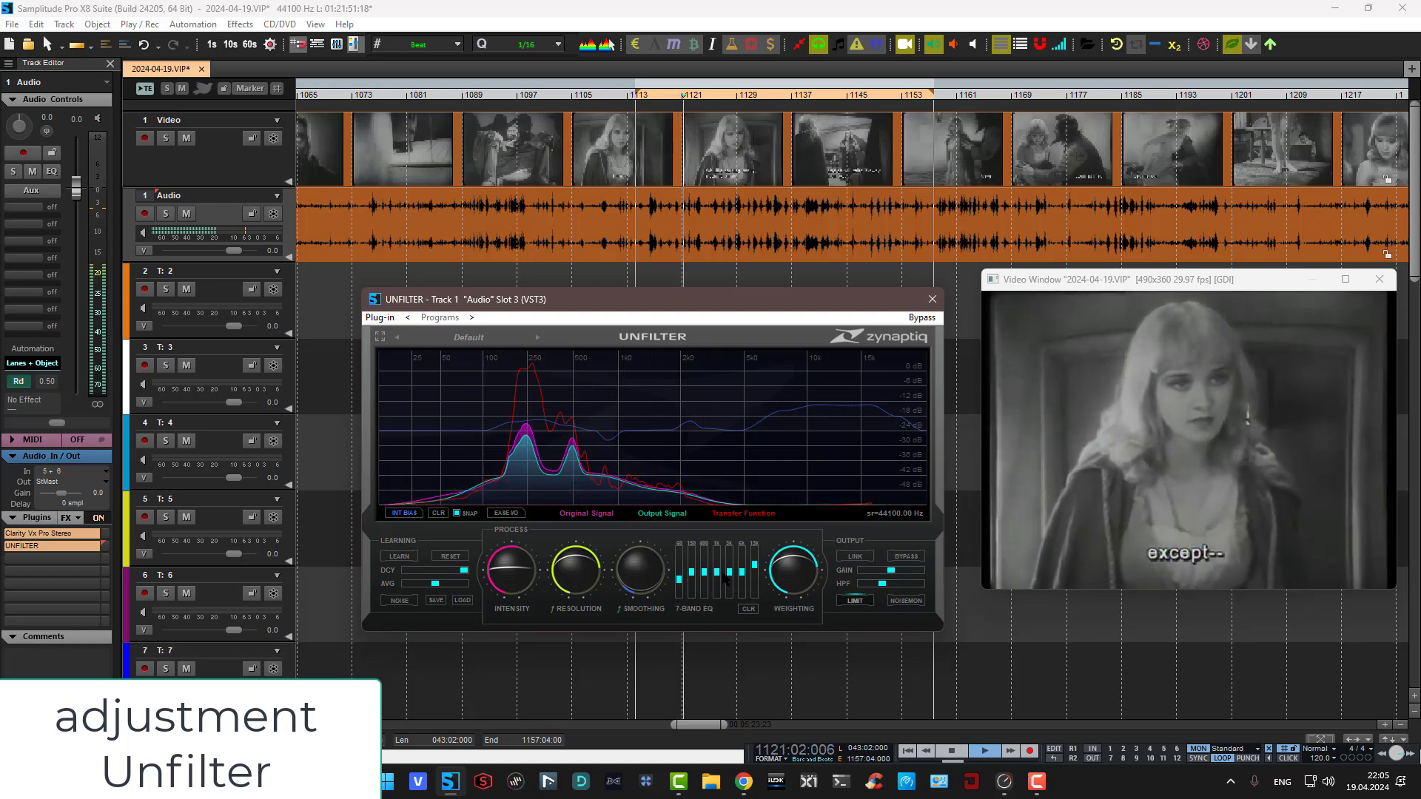
{"action": "left_click_drag", "start_coordinate": [716, 572], "coordinate": [730, 564]}
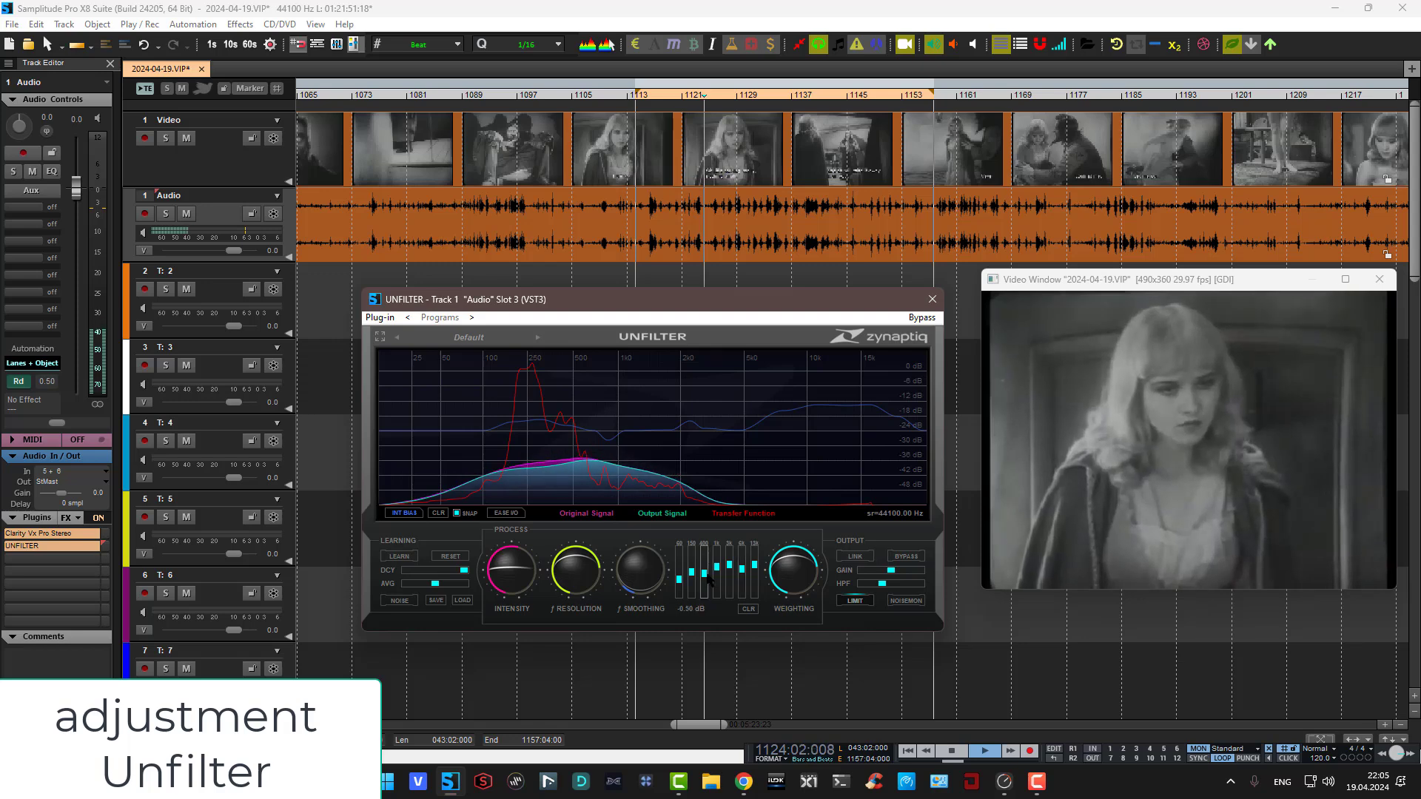
{"action": "left_click_drag", "start_coordinate": [704, 572], "coordinate": [694, 569]}
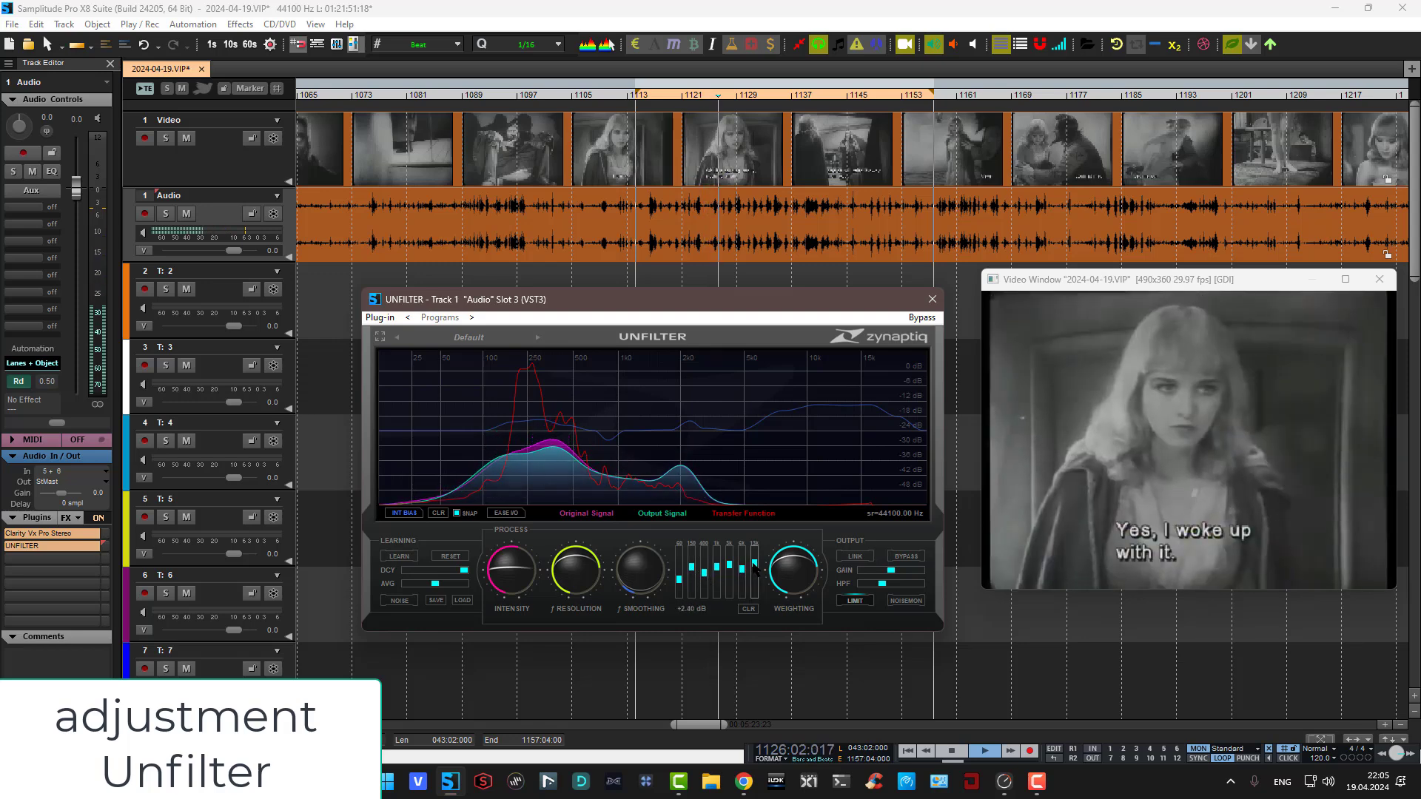
{"action": "mouse_move", "coordinate": [795, 442]}
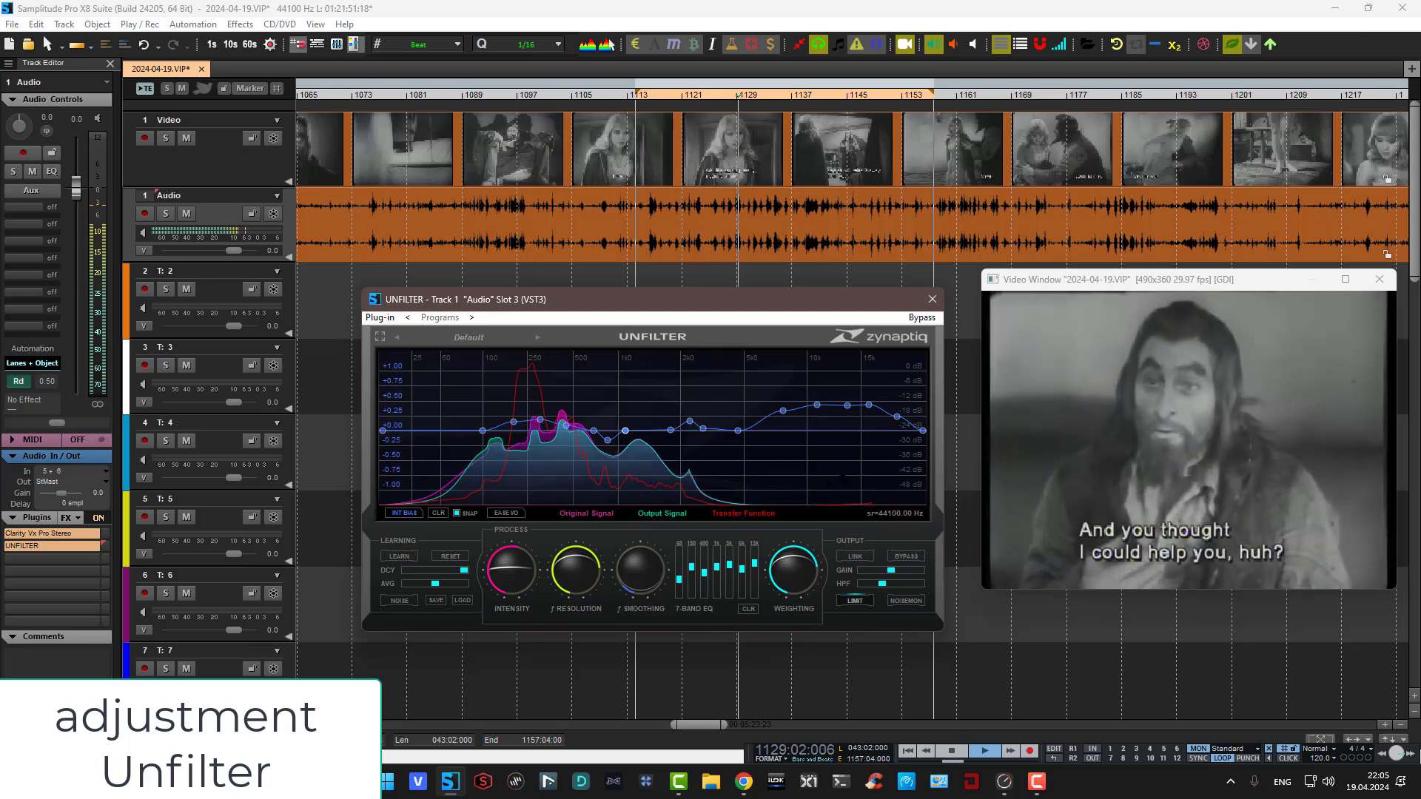
Raise Unfilter's frequency resolution to maximum and increase the intensity while listening, and stop playback
{"action": "left_click_drag", "start_coordinate": [745, 310], "coordinate": [756, 314]}
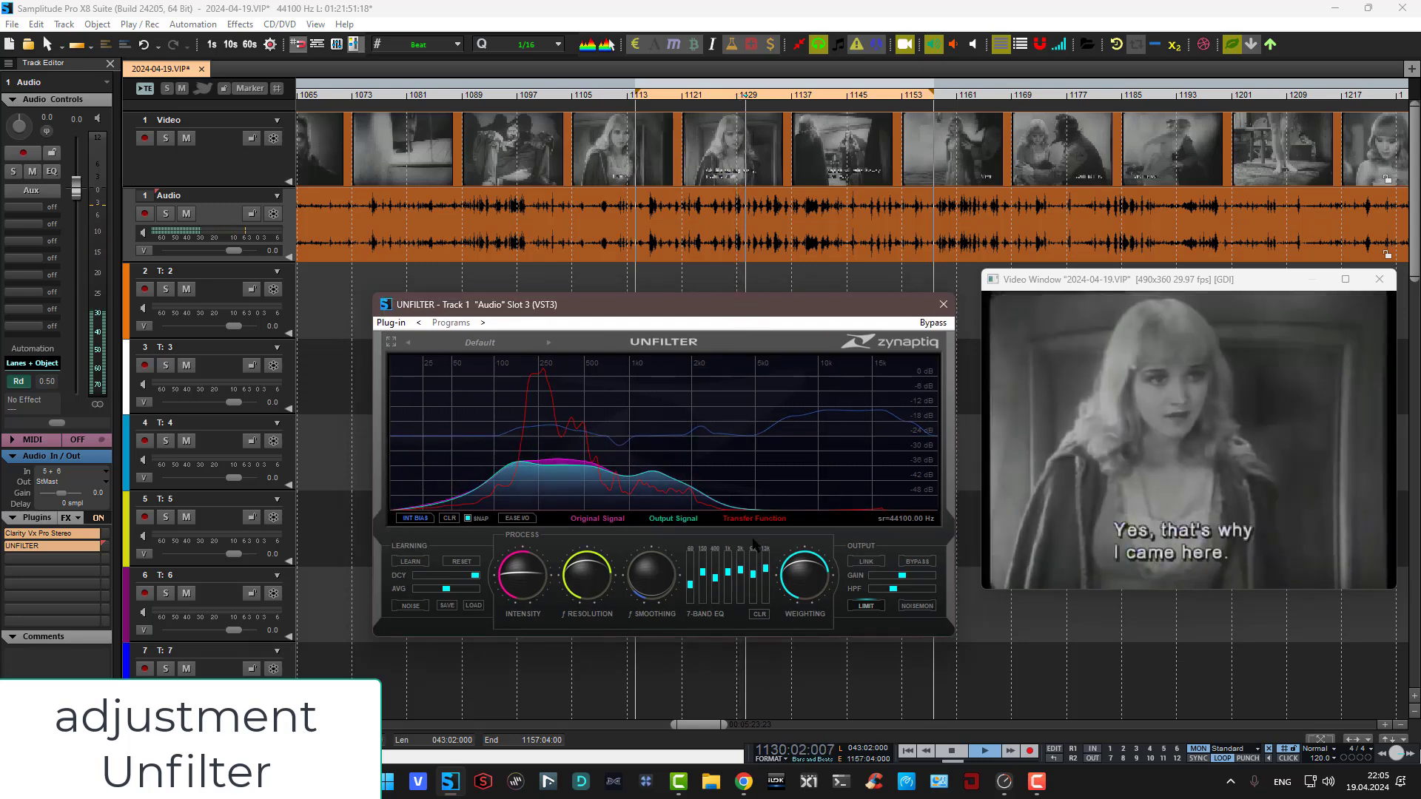
{"action": "mouse_move", "coordinate": [585, 579]}
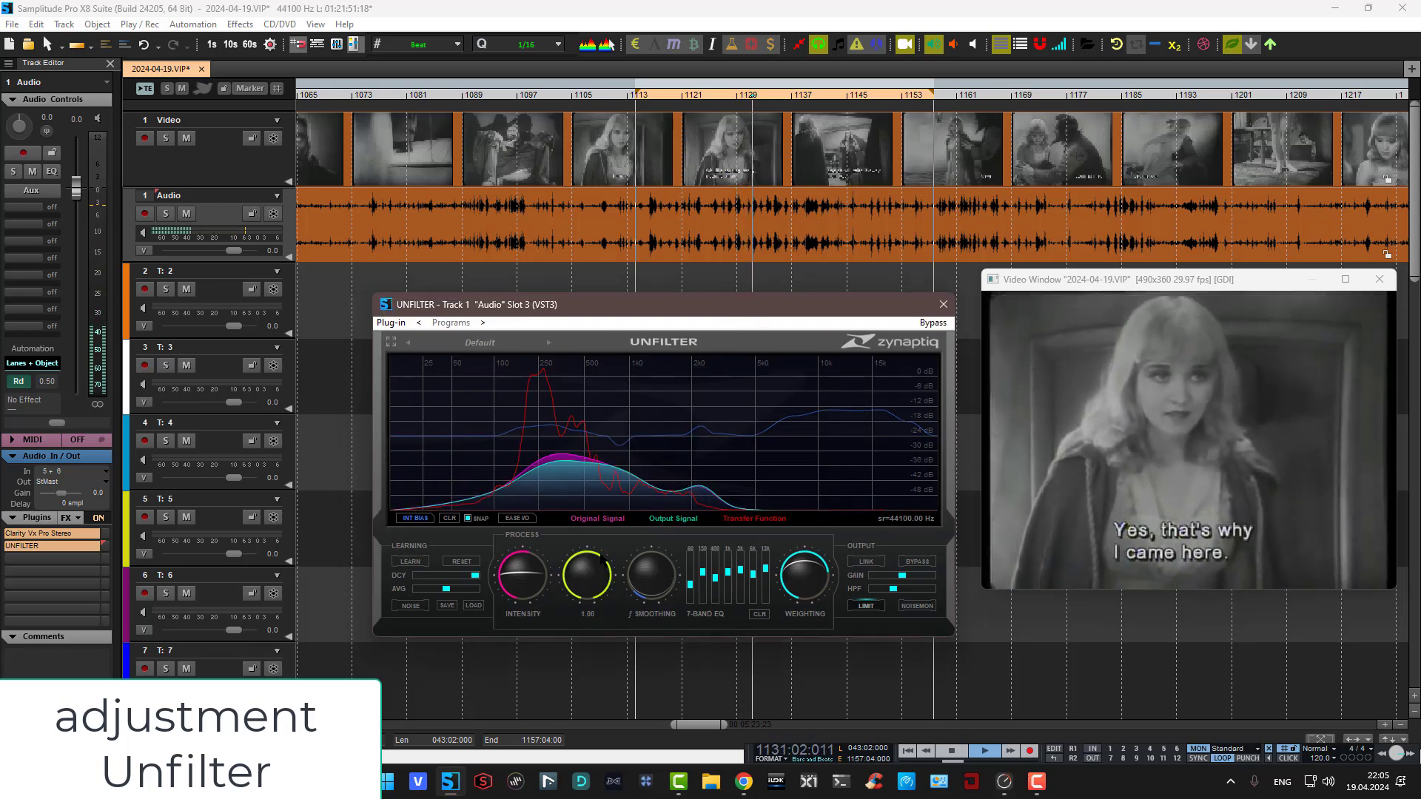
{"action": "left_click_drag", "start_coordinate": [608, 571], "coordinate": [614, 545]}
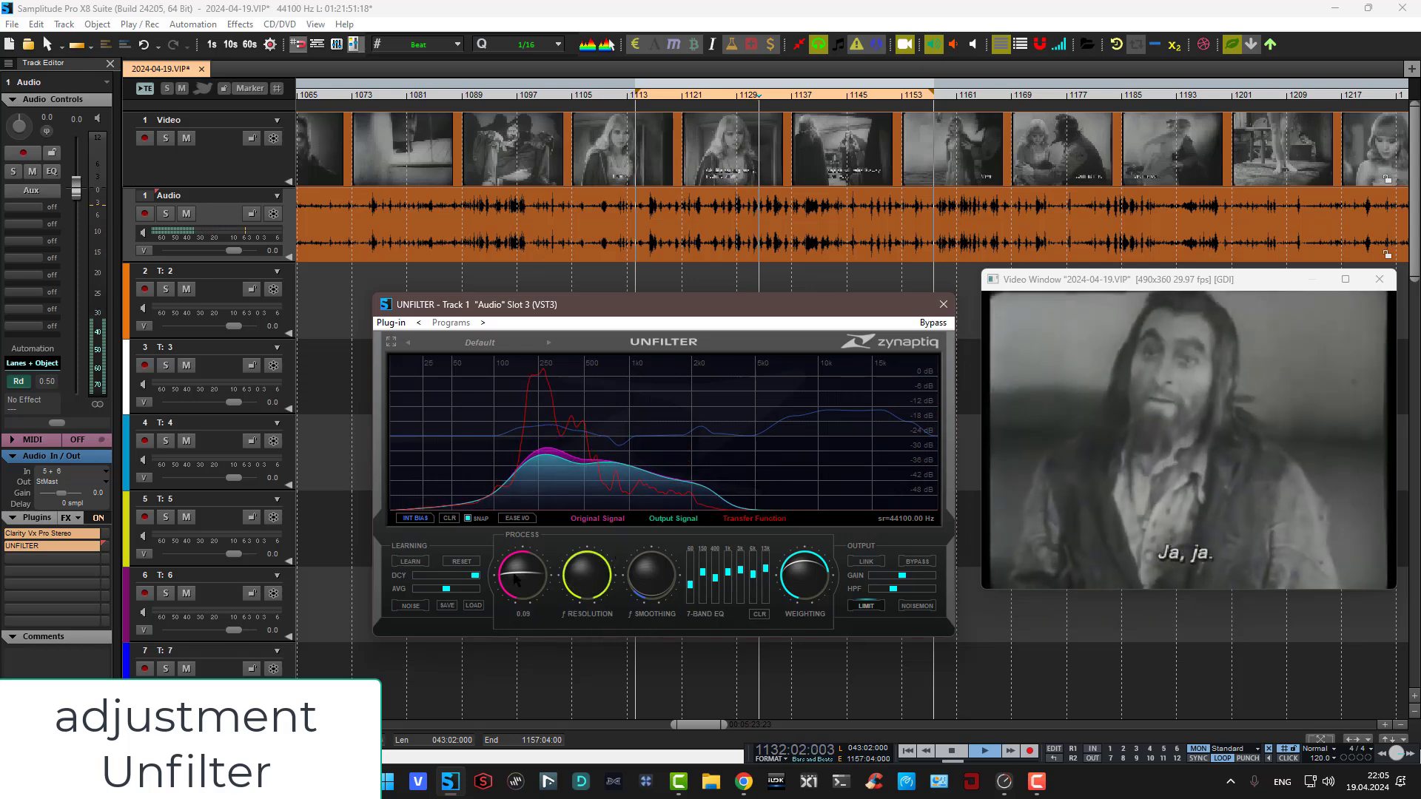
{"action": "left_click_drag", "start_coordinate": [533, 572], "coordinate": [535, 562]}
{"action": "scroll", "coordinate": [538, 569], "scroll_direction": "down", "scroll_amount": 2}
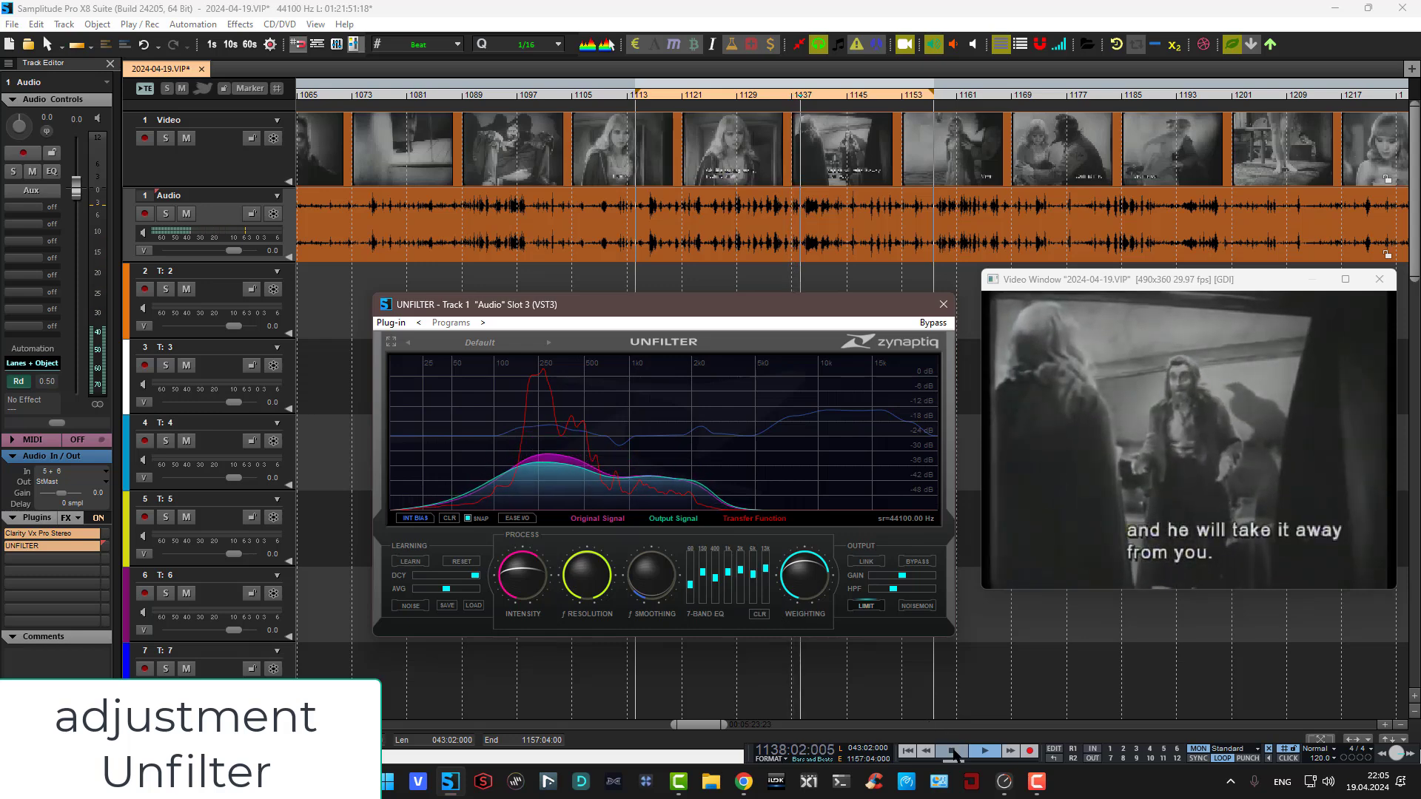
{"action": "left_click", "coordinate": [955, 753]}
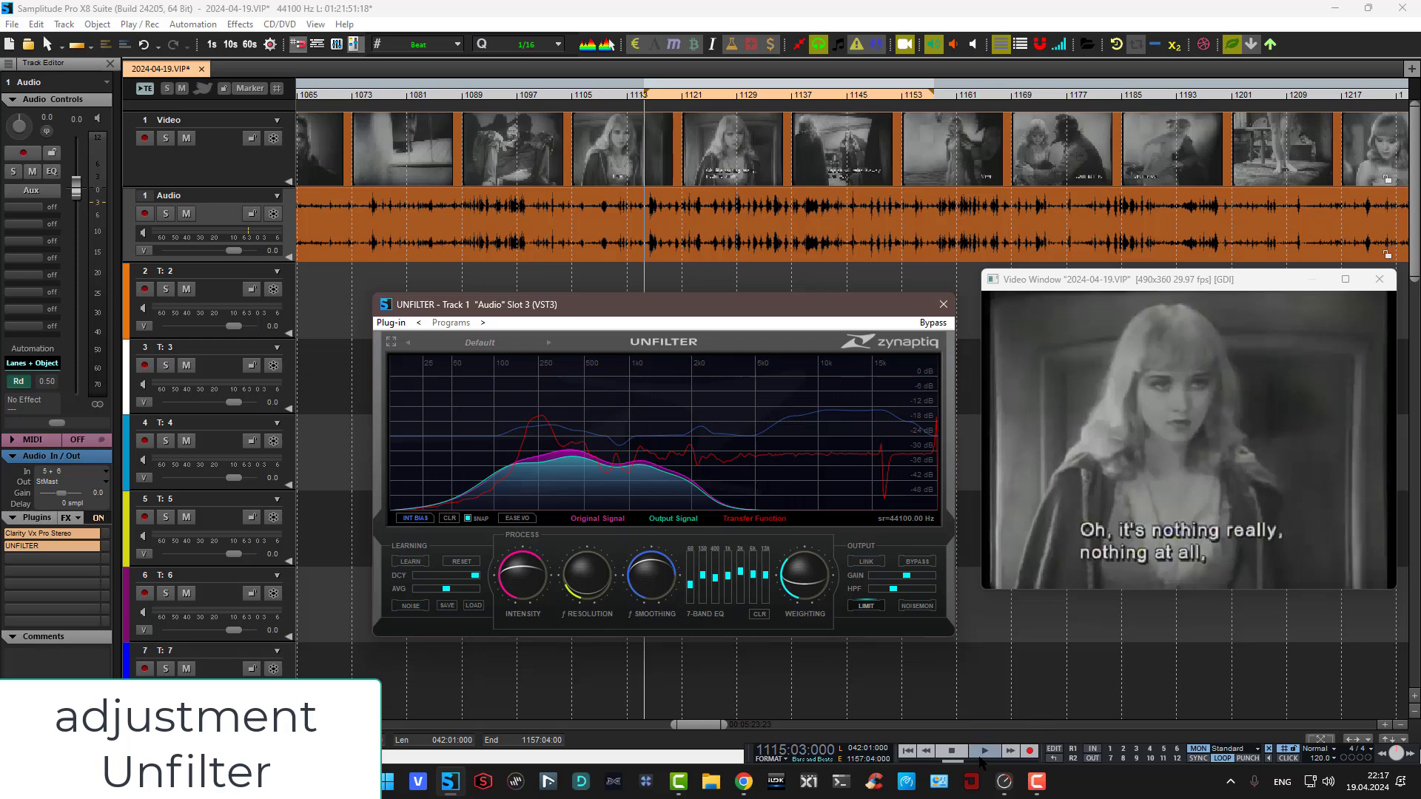
Restart playback, lower Unfilter's frequency smoothing, and boost the highest EQ band slightly
{"action": "left_click", "coordinate": [984, 752]}
{"action": "mouse_move", "coordinate": [658, 579]}
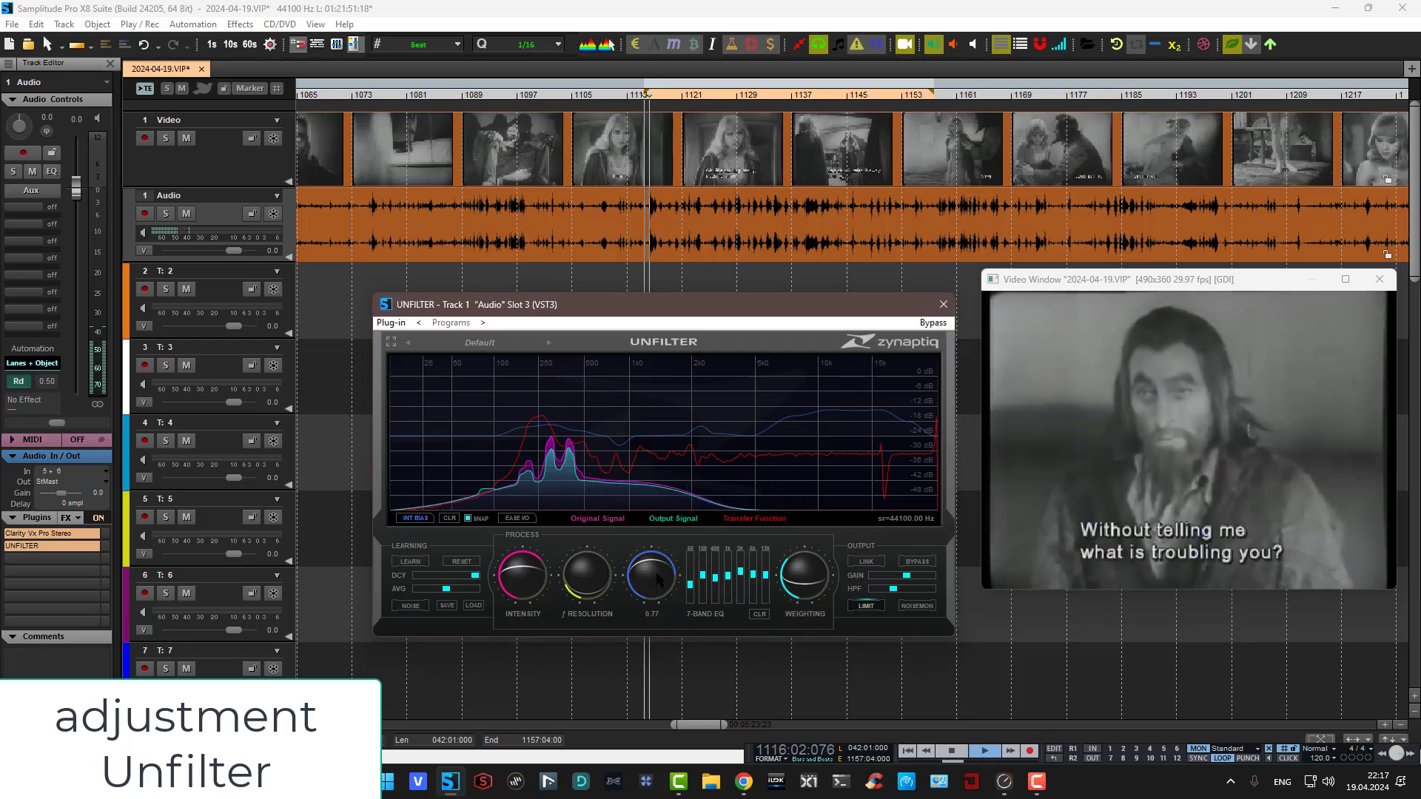
{"action": "left_click_drag", "start_coordinate": [658, 579], "coordinate": [664, 603]}
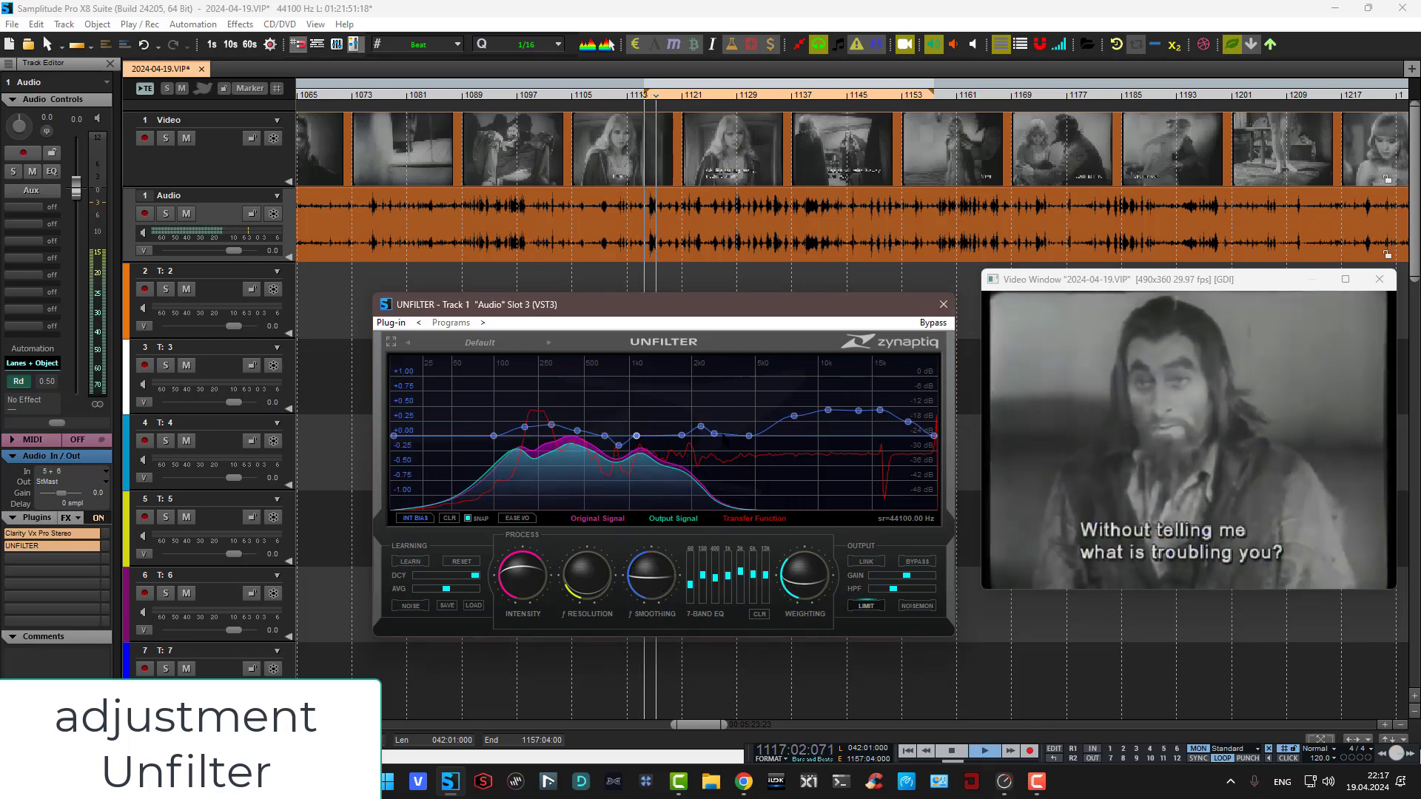
{"action": "left_click_drag", "start_coordinate": [775, 309], "coordinate": [781, 306]}
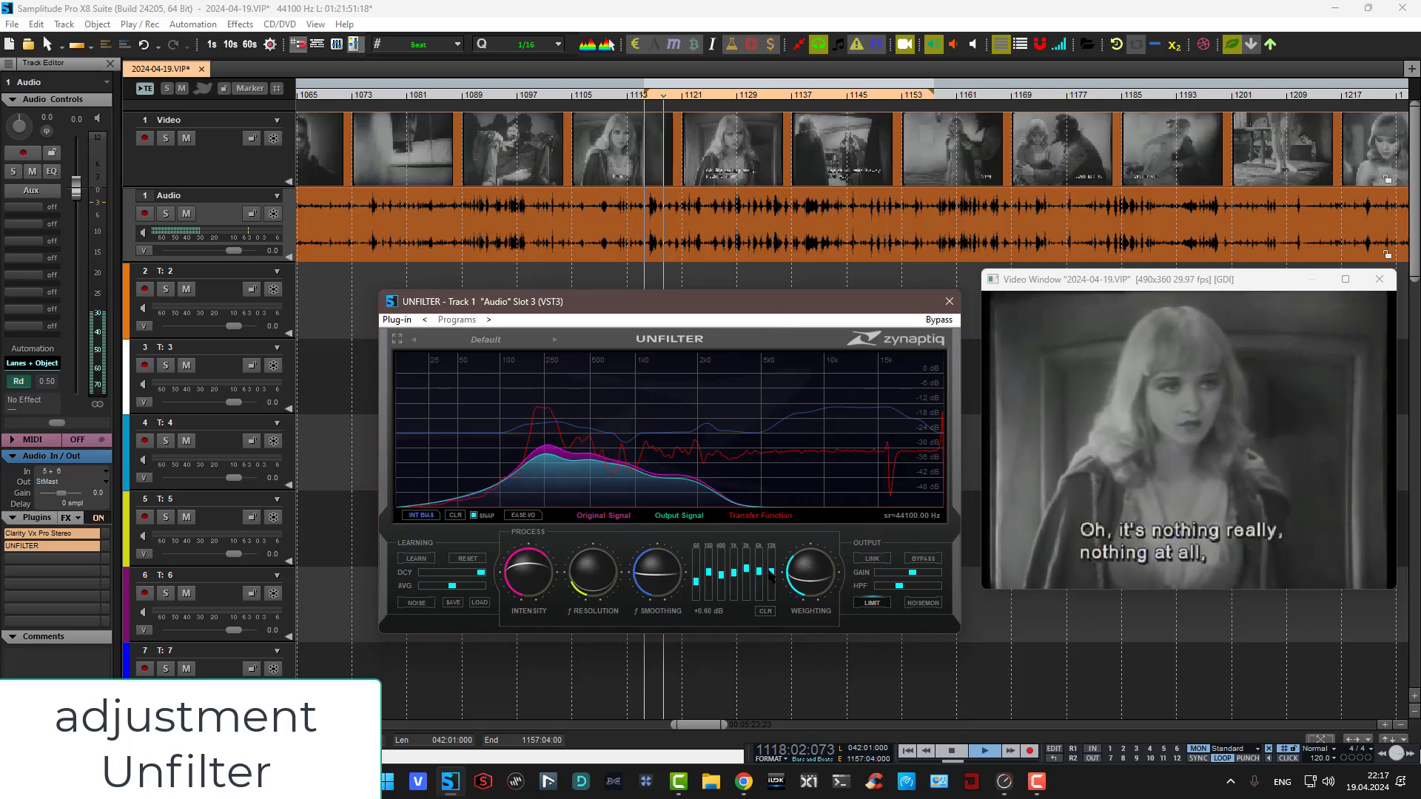
{"action": "mouse_move", "coordinate": [771, 571]}
{"action": "left_mouse_down"}
{"action": "mouse_move", "coordinate": [797, 582]}
{"action": "mouse_move", "coordinate": [787, 570]}
{"action": "left_mouse_up"}
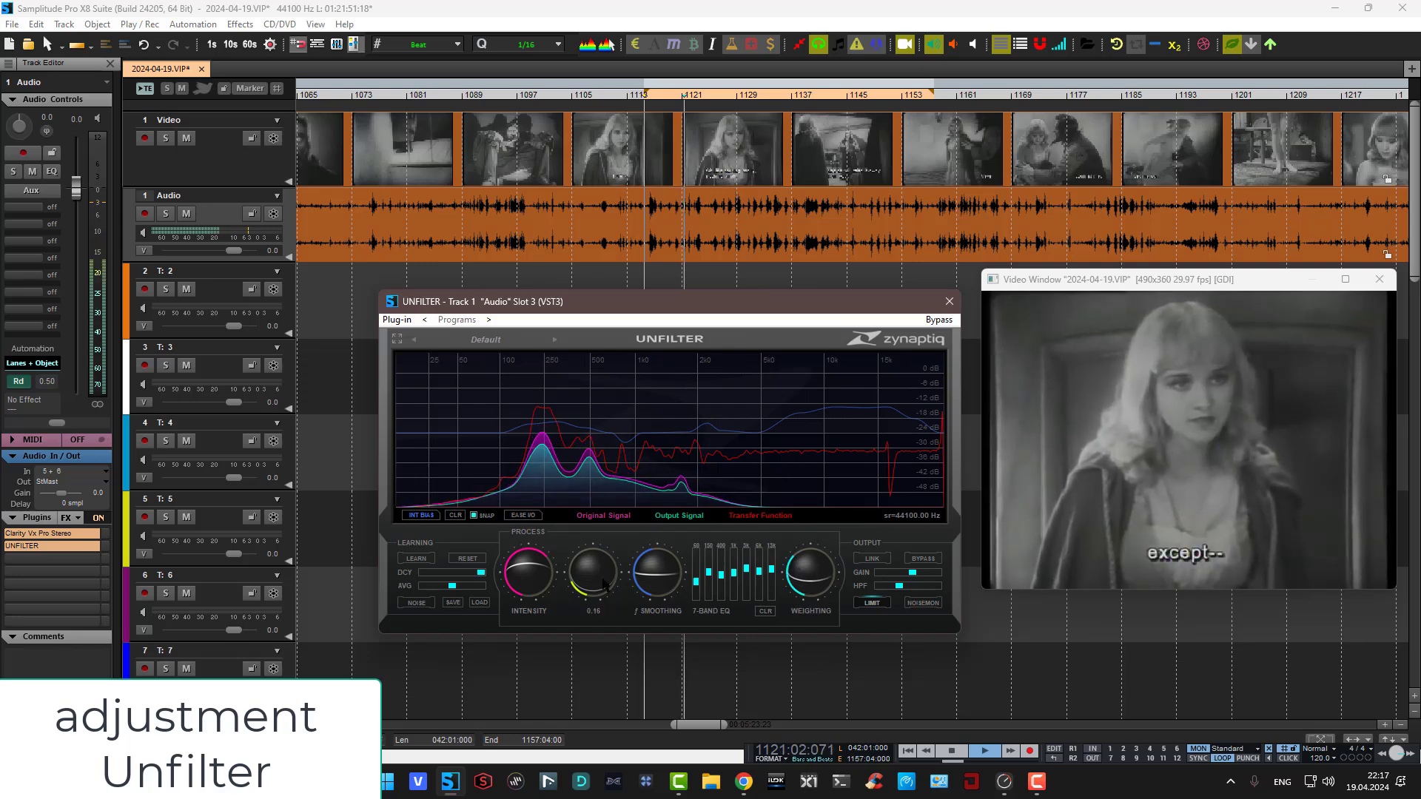
Try a frequency resolution of 0.07, raise it to about 0.4, and readjust the intensity by ear
{"action": "mouse_move", "coordinate": [589, 583]}
{"action": "left_mouse_down"}
{"action": "mouse_move", "coordinate": [603, 546]}
{"action": "mouse_move", "coordinate": [597, 591]}
{"action": "left_mouse_up"}
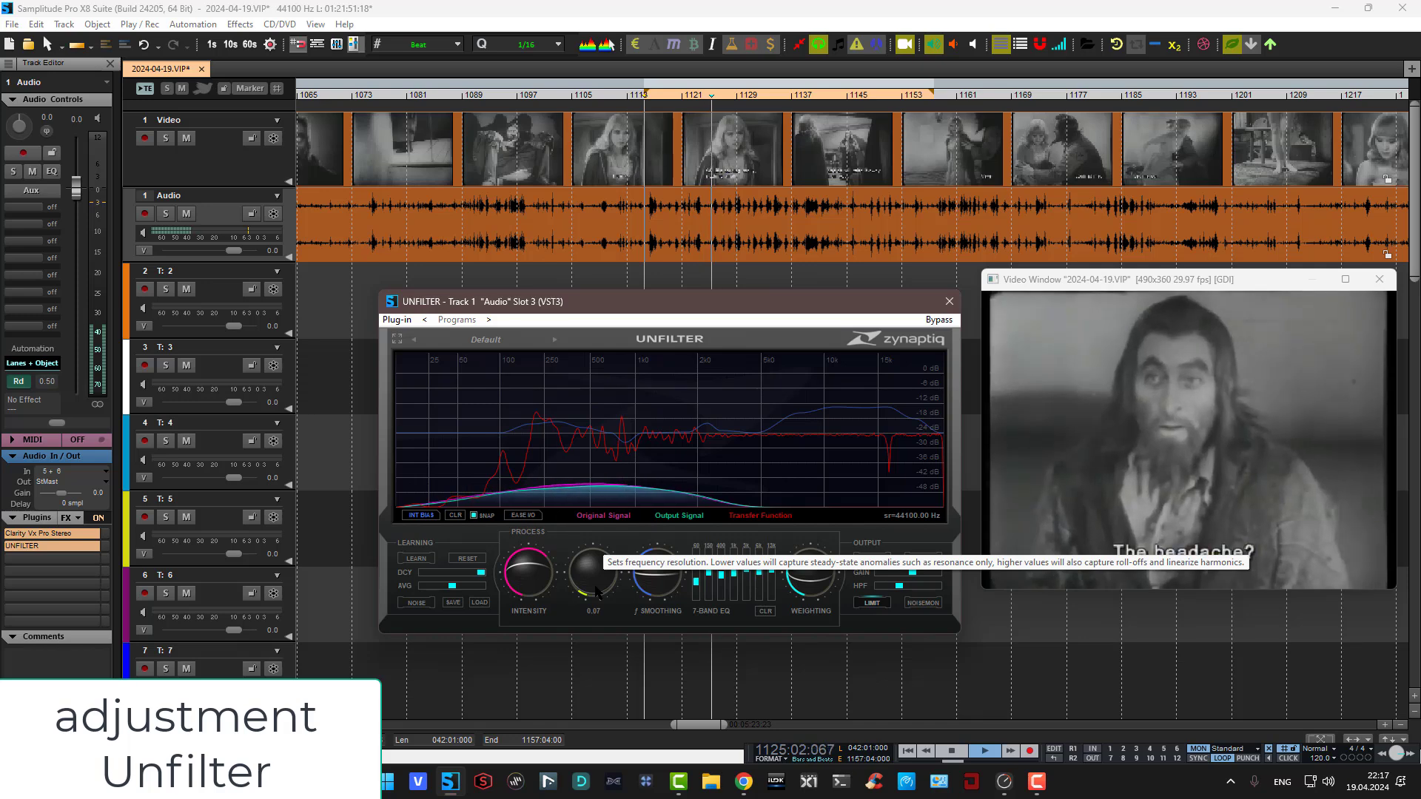
{"action": "left_click_drag", "start_coordinate": [597, 591], "coordinate": [593, 564]}
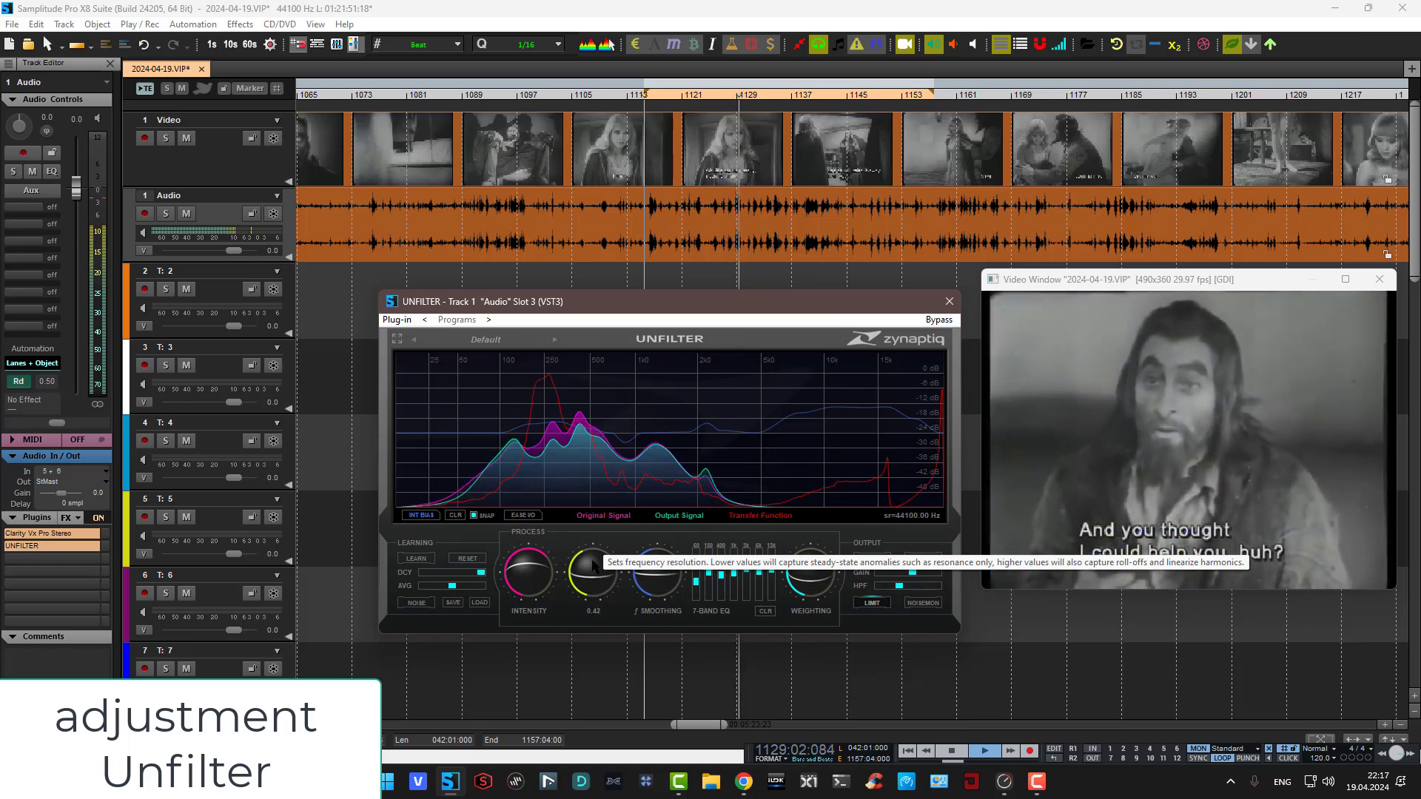
{"action": "left_click_drag", "start_coordinate": [593, 564], "coordinate": [528, 601]}
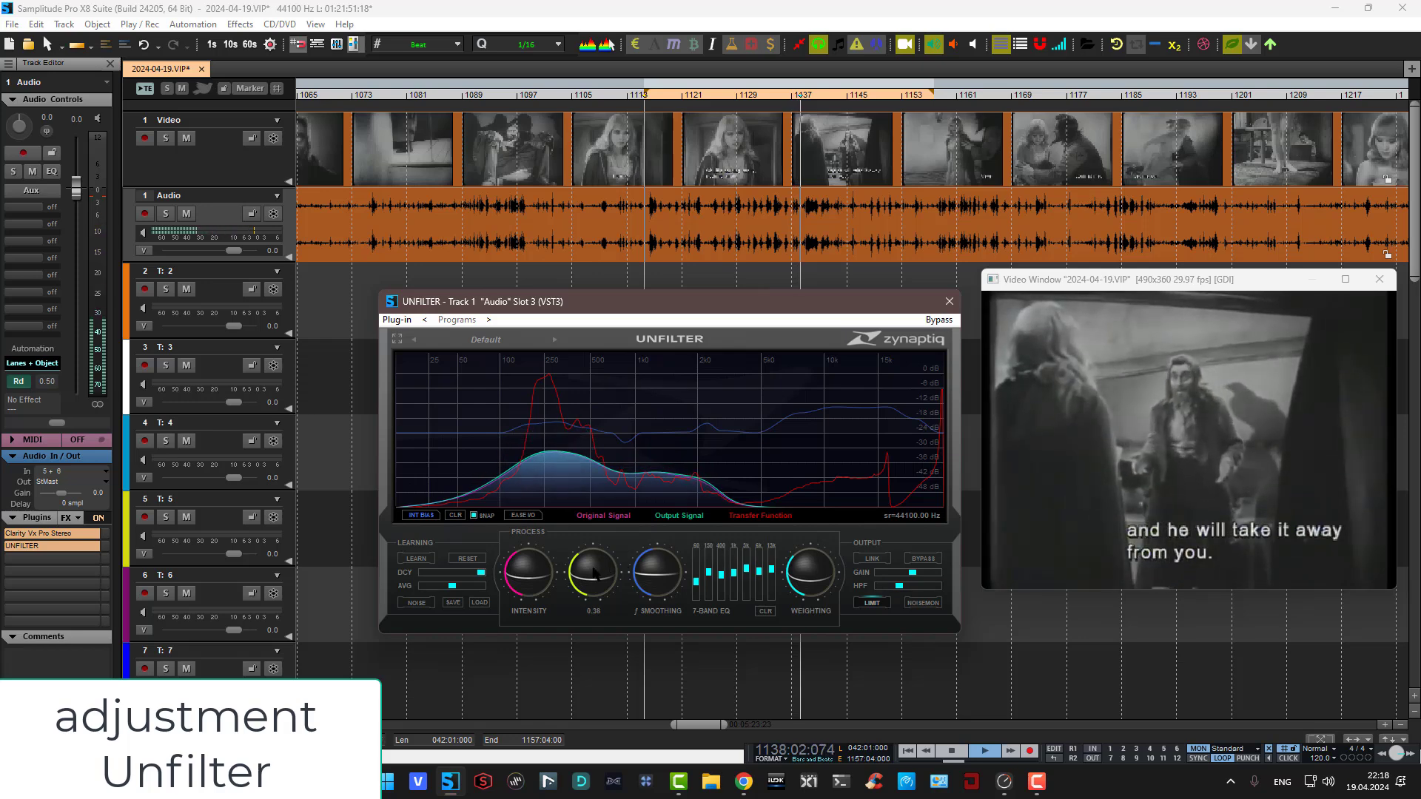
{"action": "left_click_drag", "start_coordinate": [606, 567], "coordinate": [541, 552]}
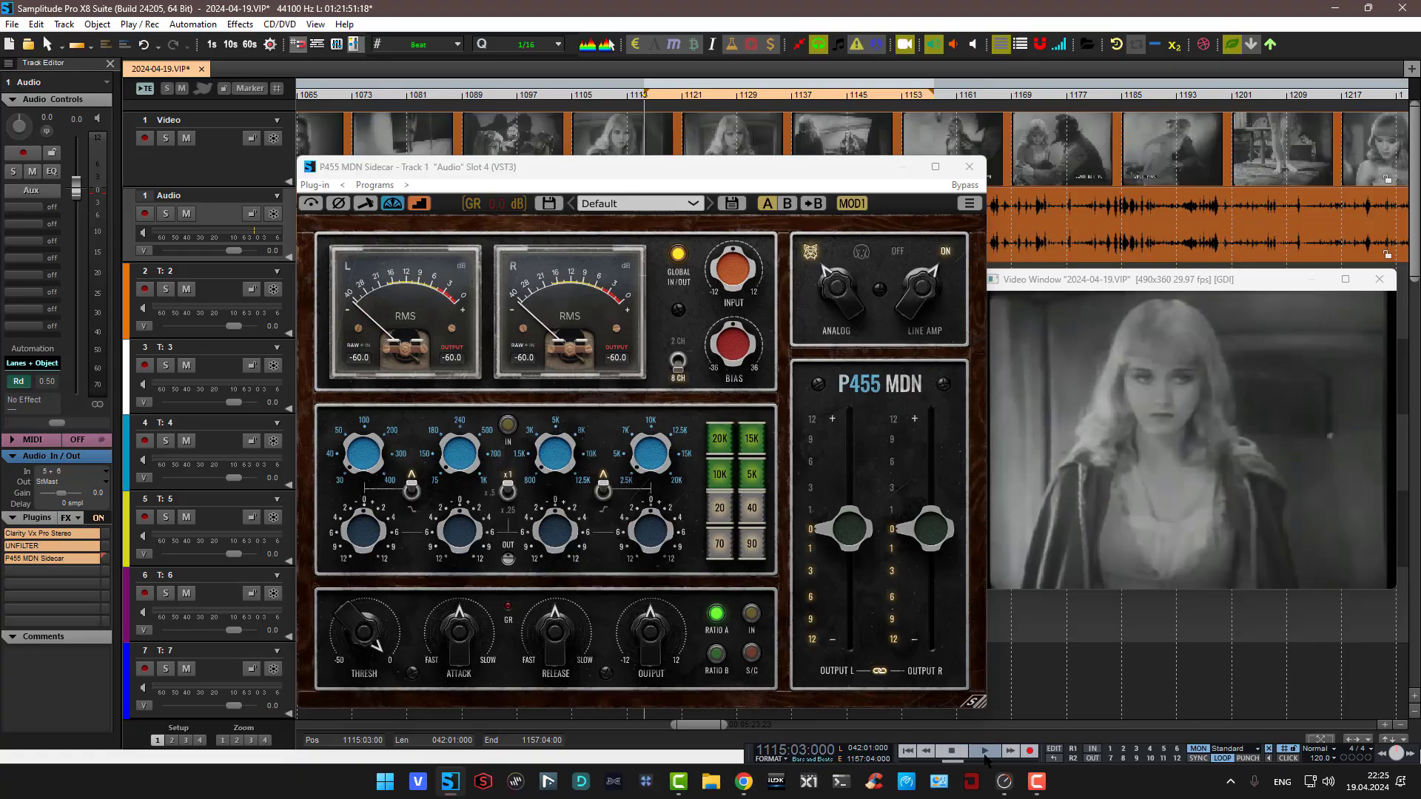
Play the range through P455 MDN Sidecar and enable its 15K low-pass and 40 Hz high-pass filters
{"action": "left_click", "coordinate": [984, 752]}
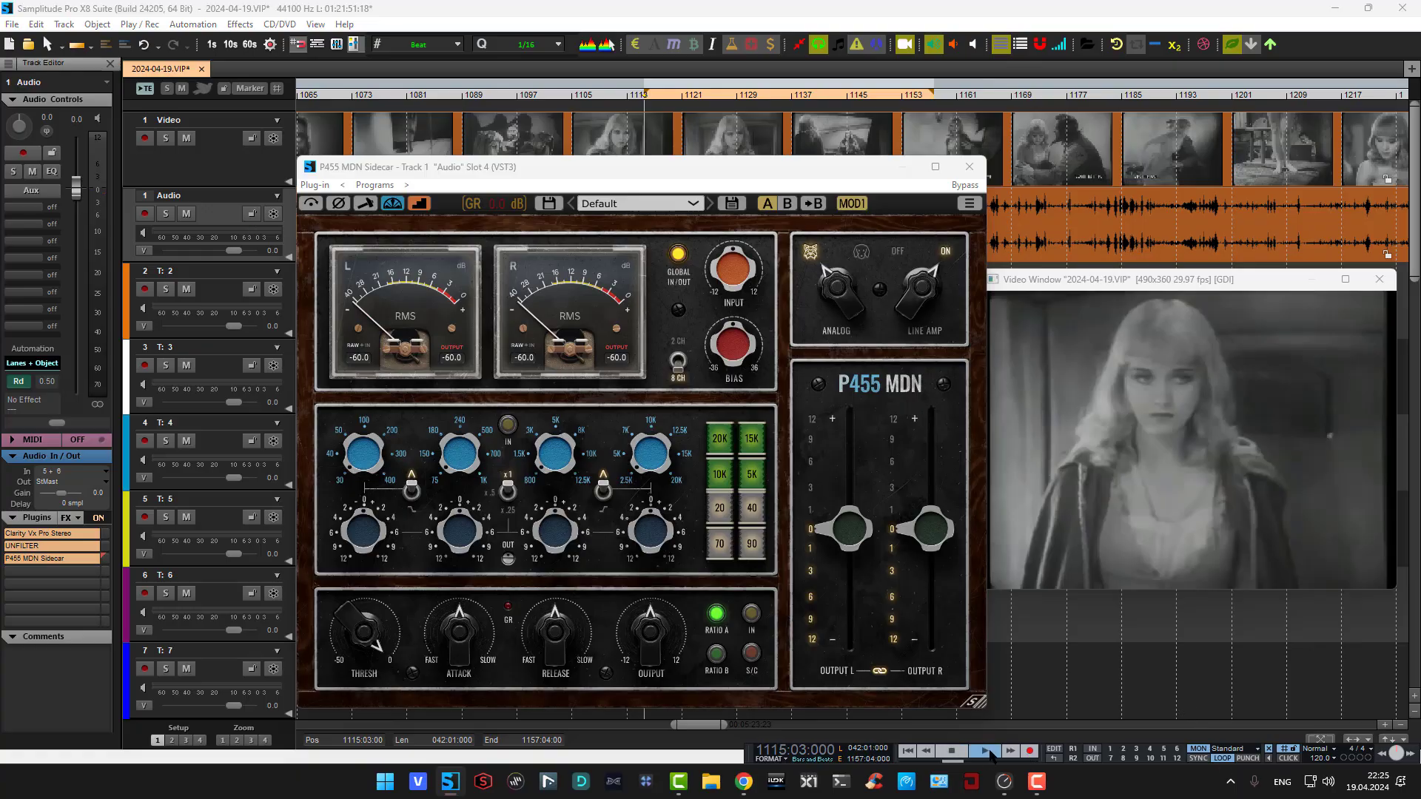
{"action": "left_click", "coordinate": [752, 440]}
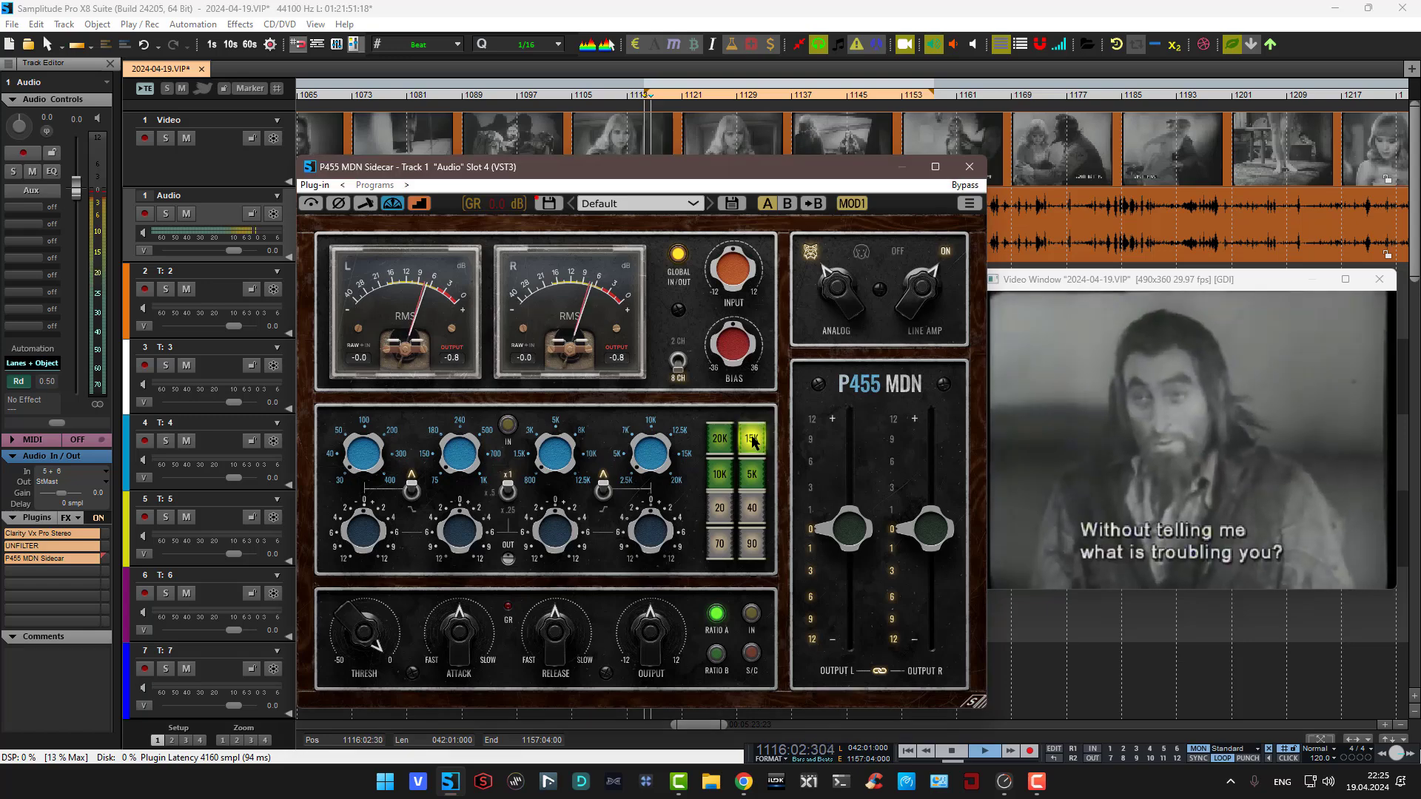
{"action": "left_click", "coordinate": [749, 516]}
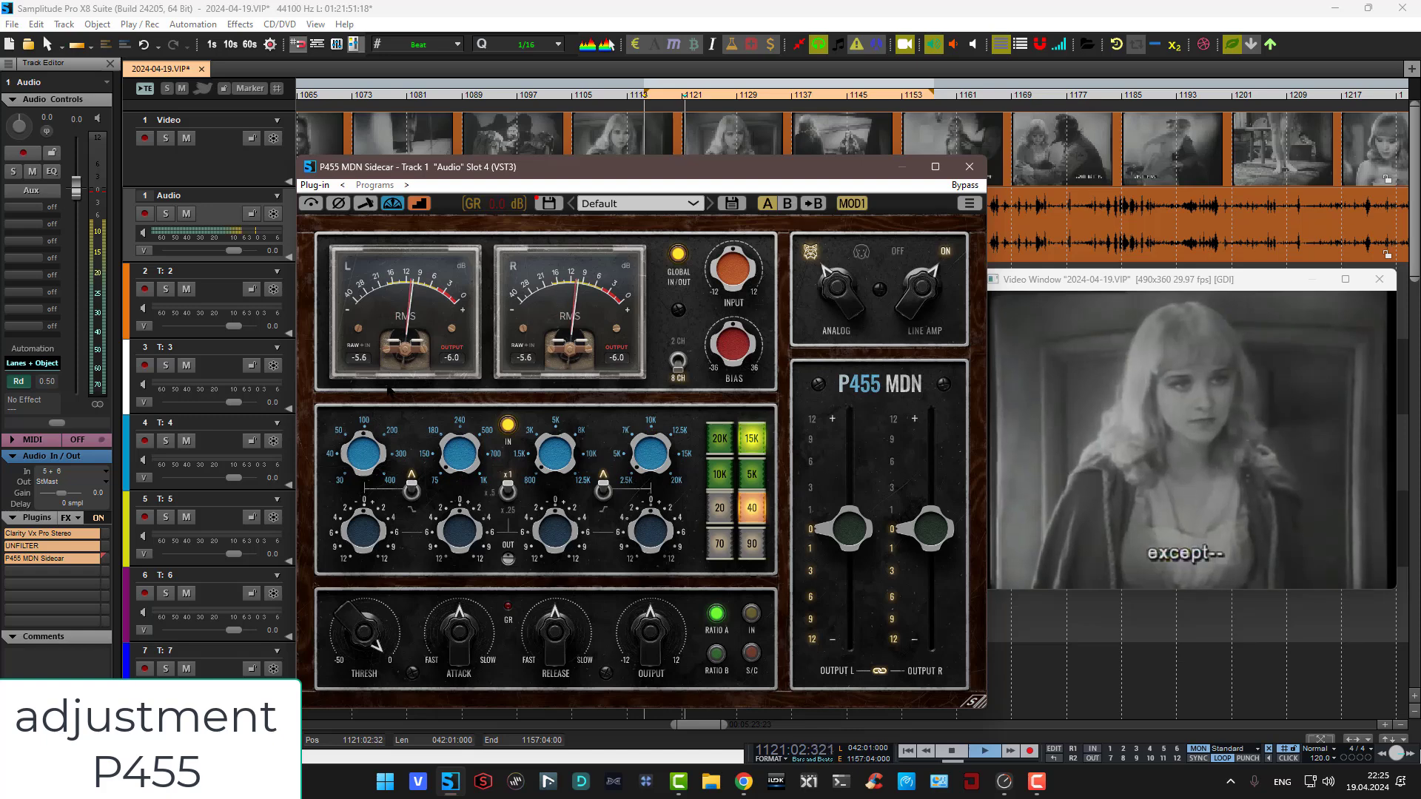
Switch the P455's low EQ band to the shelf shape and adjust the band gains, boosting the highest band to about 2.25
{"action": "left_click", "coordinate": [412, 491]}
{"action": "scroll", "coordinate": [361, 534], "scroll_direction": "down", "scroll_amount": 1}
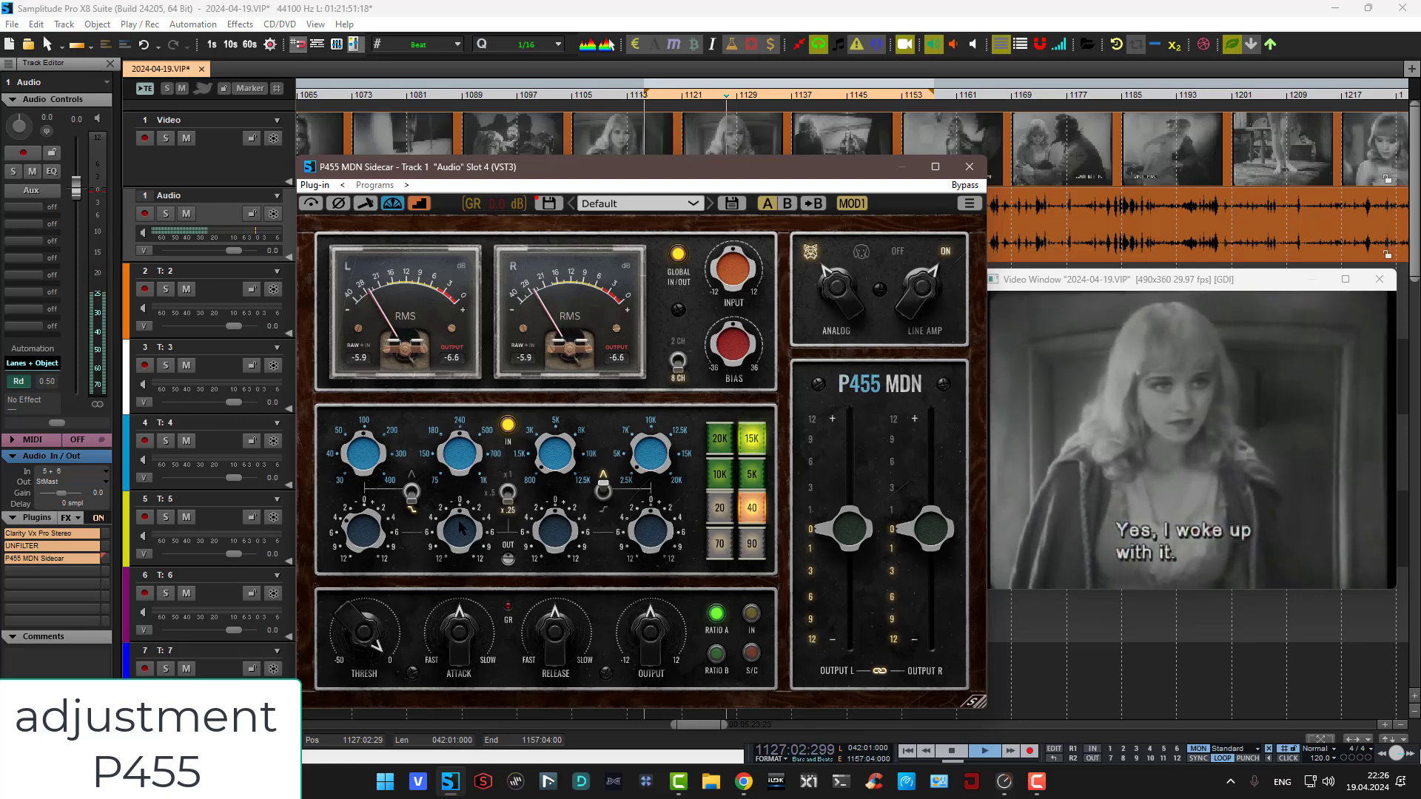
{"action": "scroll", "coordinate": [459, 536], "scroll_direction": "down", "scroll_amount": 1}
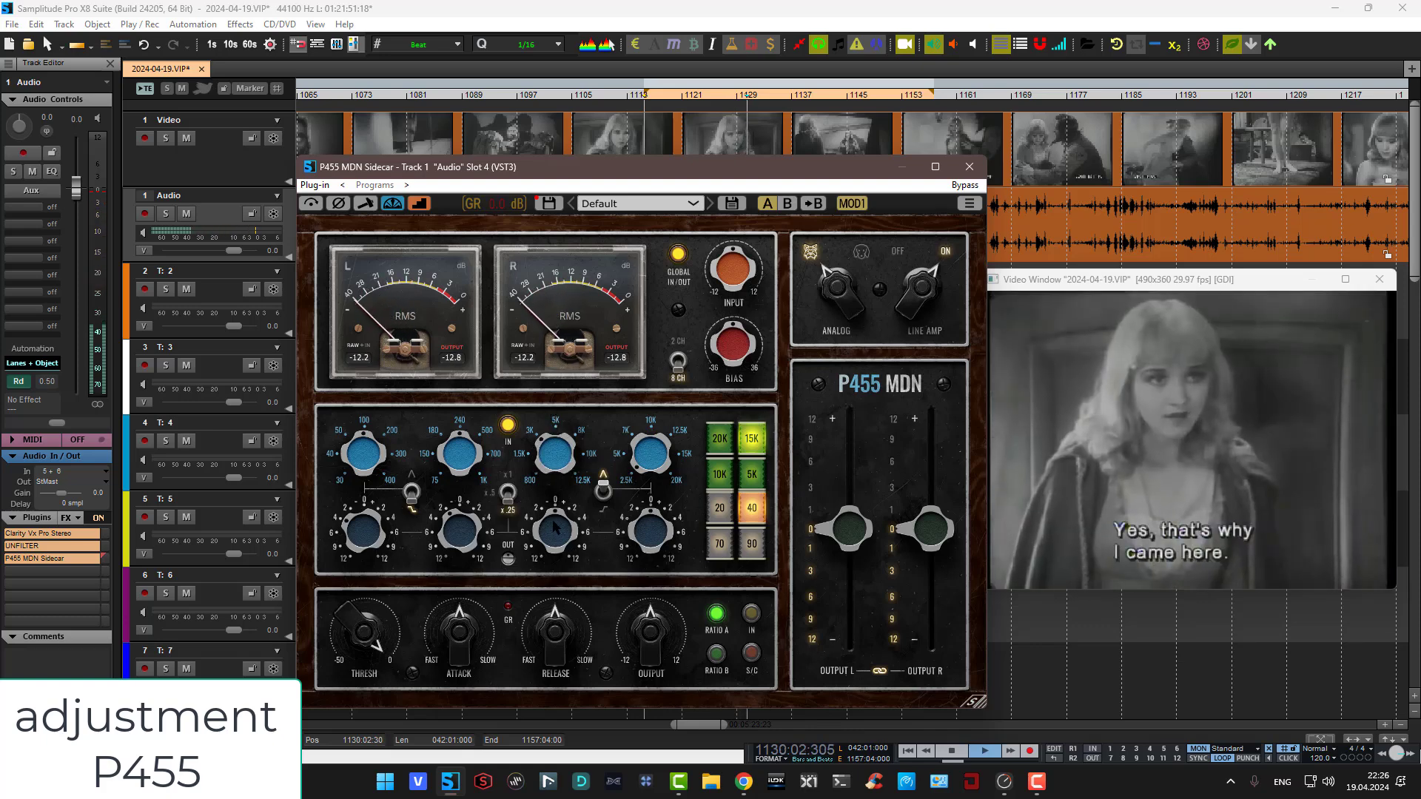
{"action": "scroll", "coordinate": [556, 528], "scroll_direction": "up", "scroll_amount": 1}
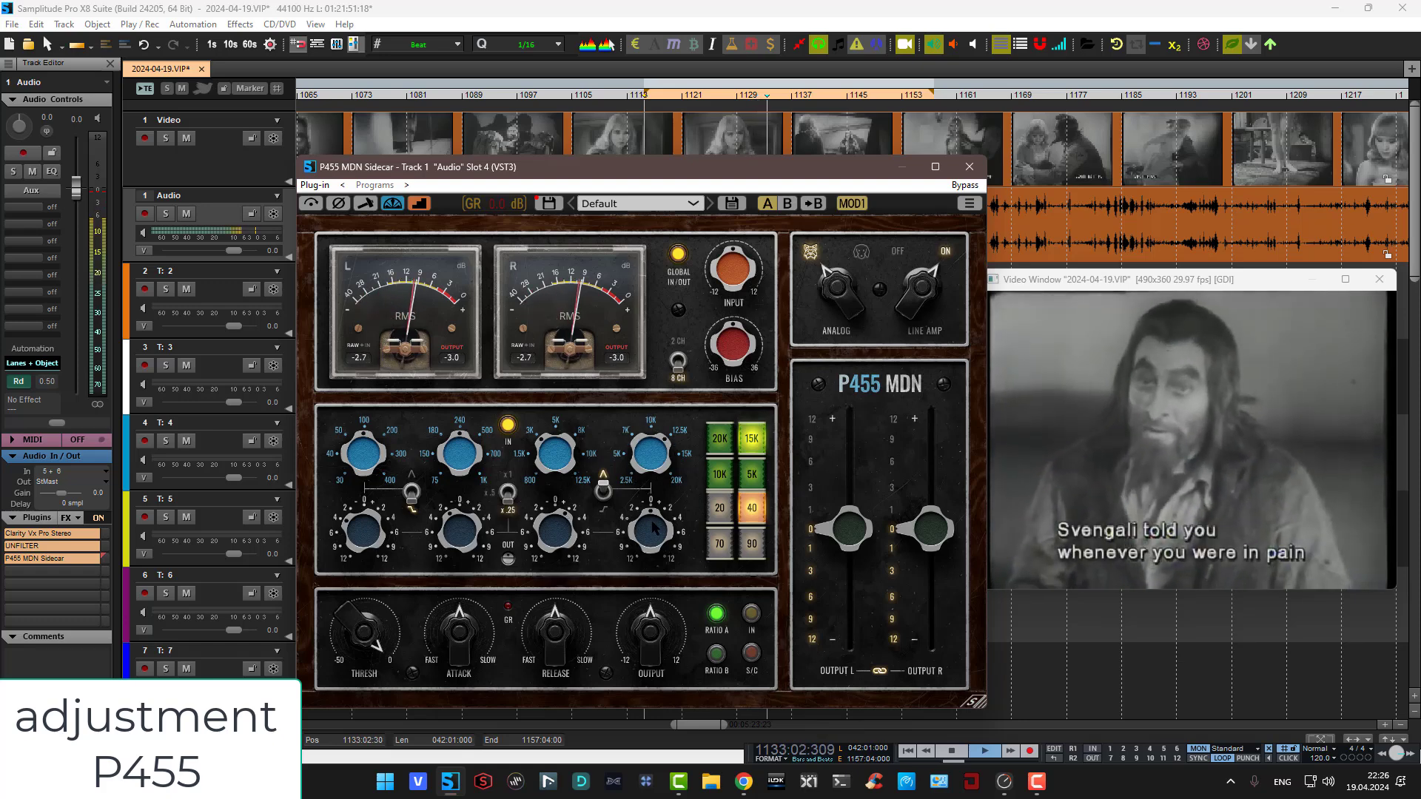
{"action": "scroll", "coordinate": [654, 523], "scroll_direction": "up", "scroll_amount": 5}
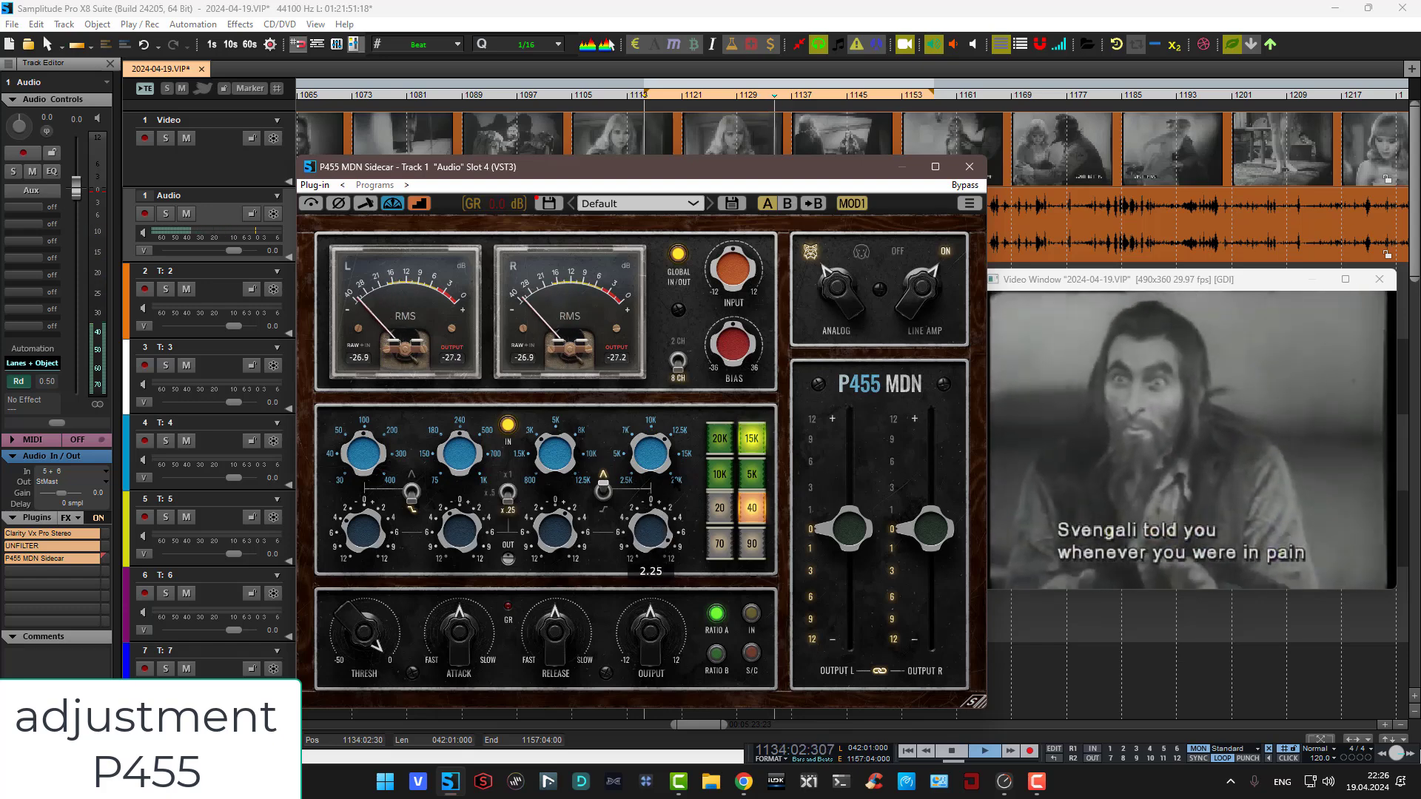
{"action": "scroll", "coordinate": [653, 527], "scroll_direction": "down", "scroll_amount": 1}
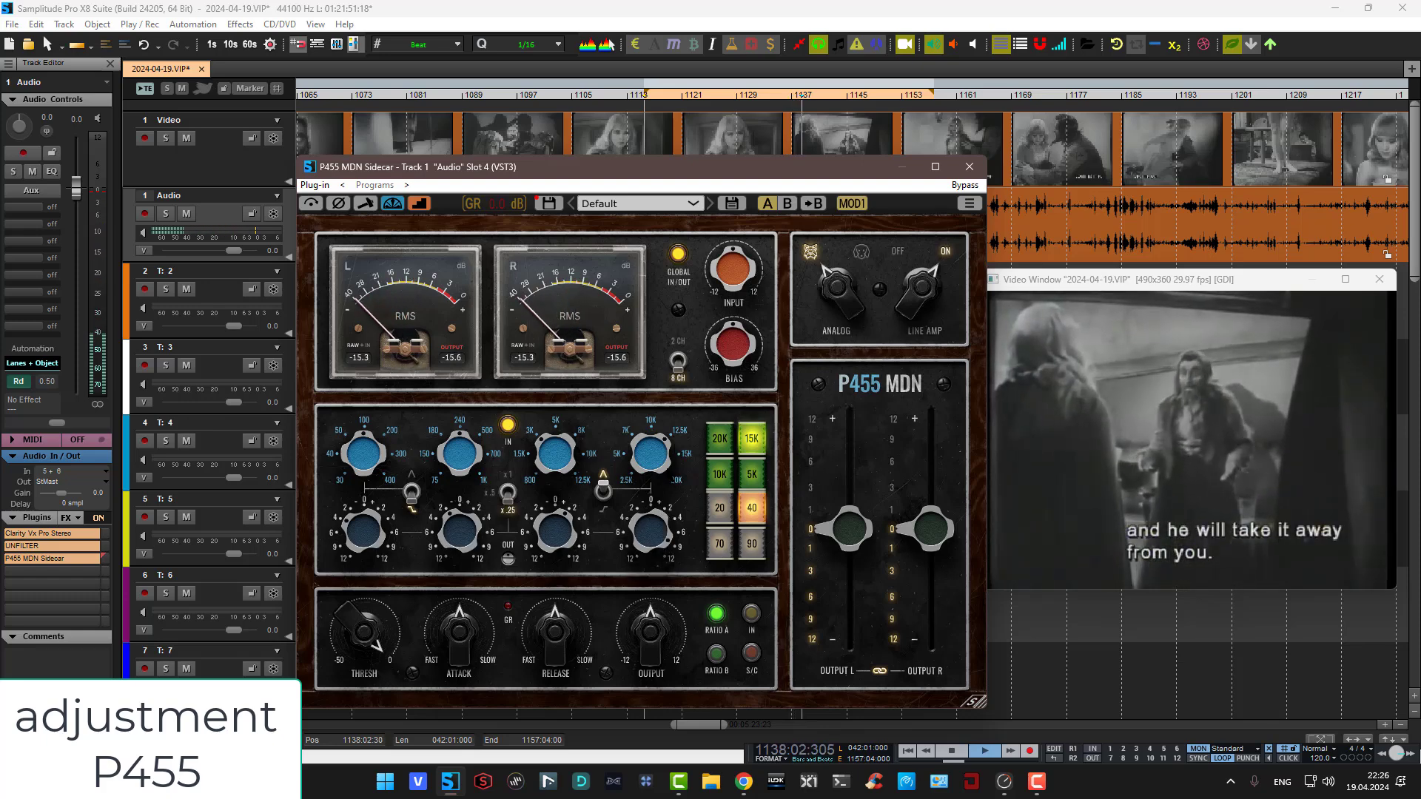
Set the P455's input to about -1.15 dB and its bias to about 7.20 dB
{"action": "mouse_move", "coordinate": [742, 254]}
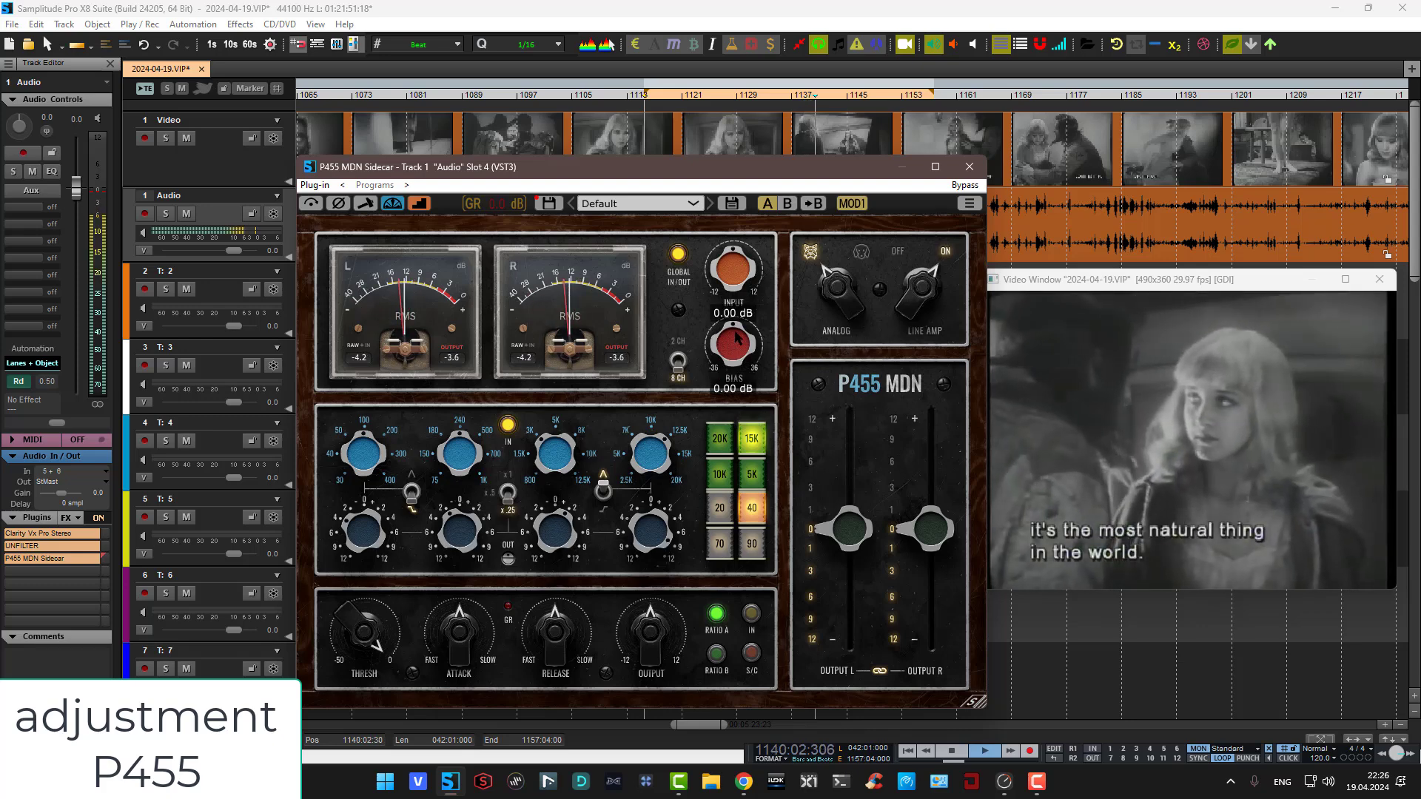
{"action": "left_click_drag", "start_coordinate": [731, 265], "coordinate": [733, 275]}
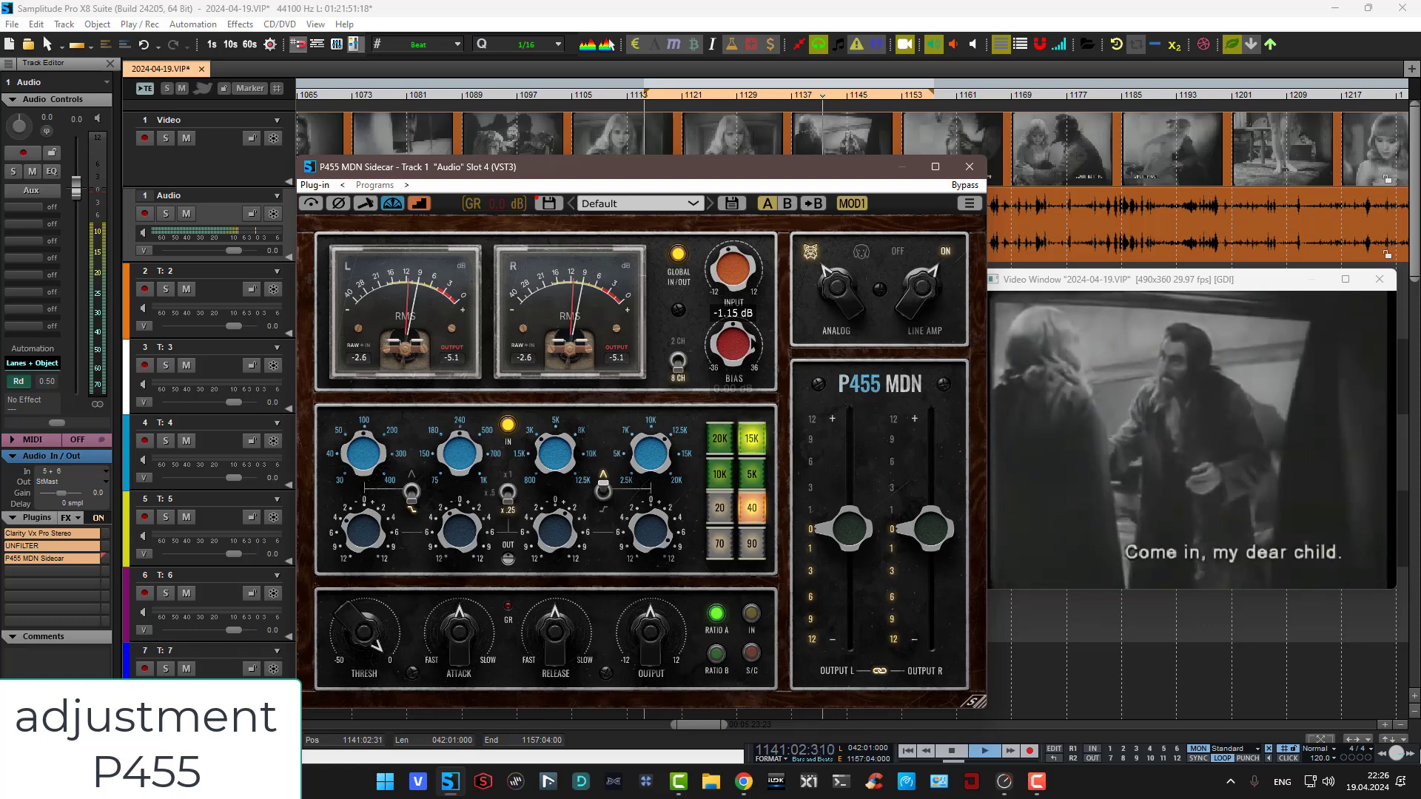
{"action": "left_click_drag", "start_coordinate": [734, 344], "coordinate": [735, 326]}
{"action": "mouse_move", "coordinate": [836, 476]}
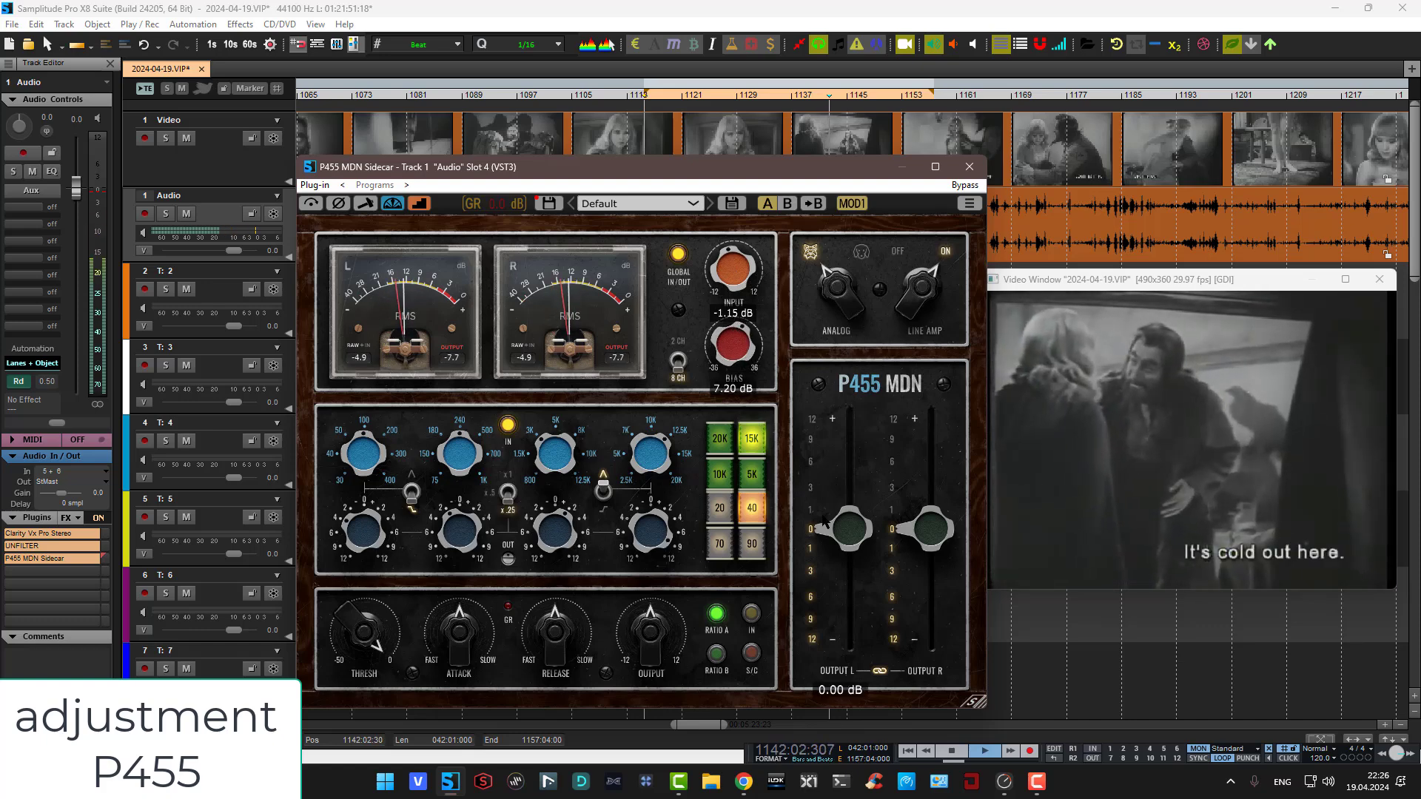
Lower the P455's output faders slightly and set its compressor to threshold -17.43, attack -1.04, release -7.84 and output about 1.15 dB
{"action": "left_click_drag", "start_coordinate": [855, 532], "coordinate": [855, 540]}
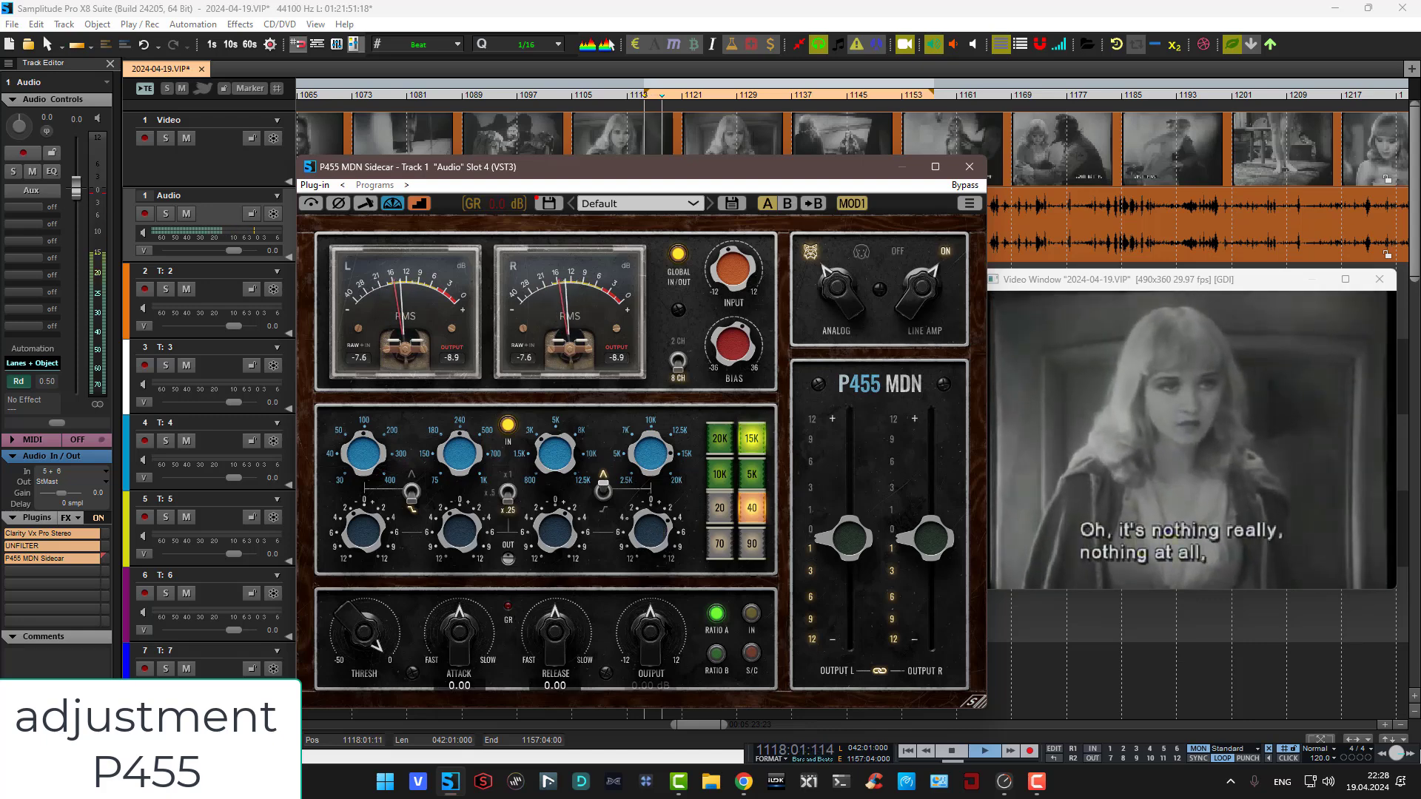
{"action": "left_click_drag", "start_coordinate": [364, 631], "coordinate": [397, 702]}
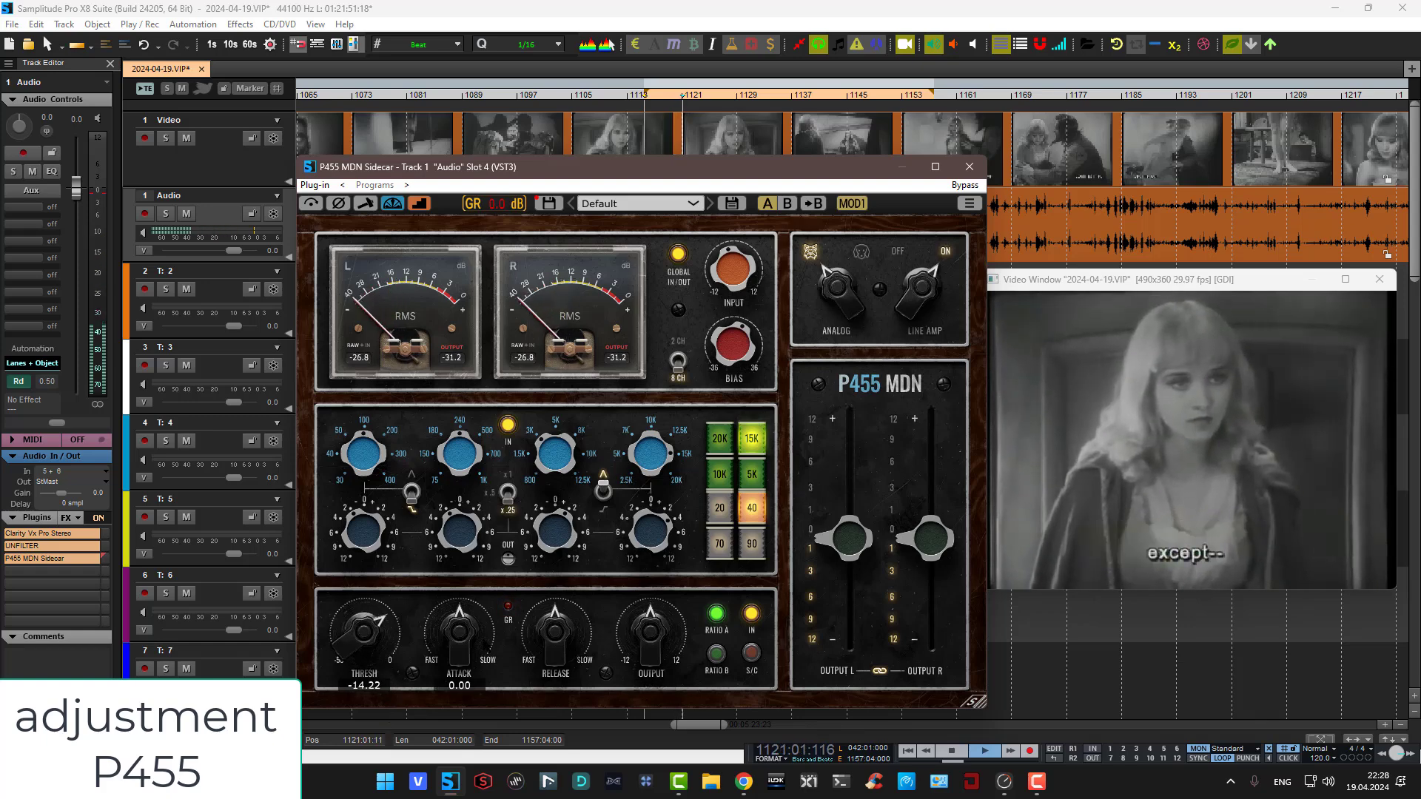
{"action": "left_click_drag", "start_coordinate": [459, 633], "coordinate": [459, 641]}
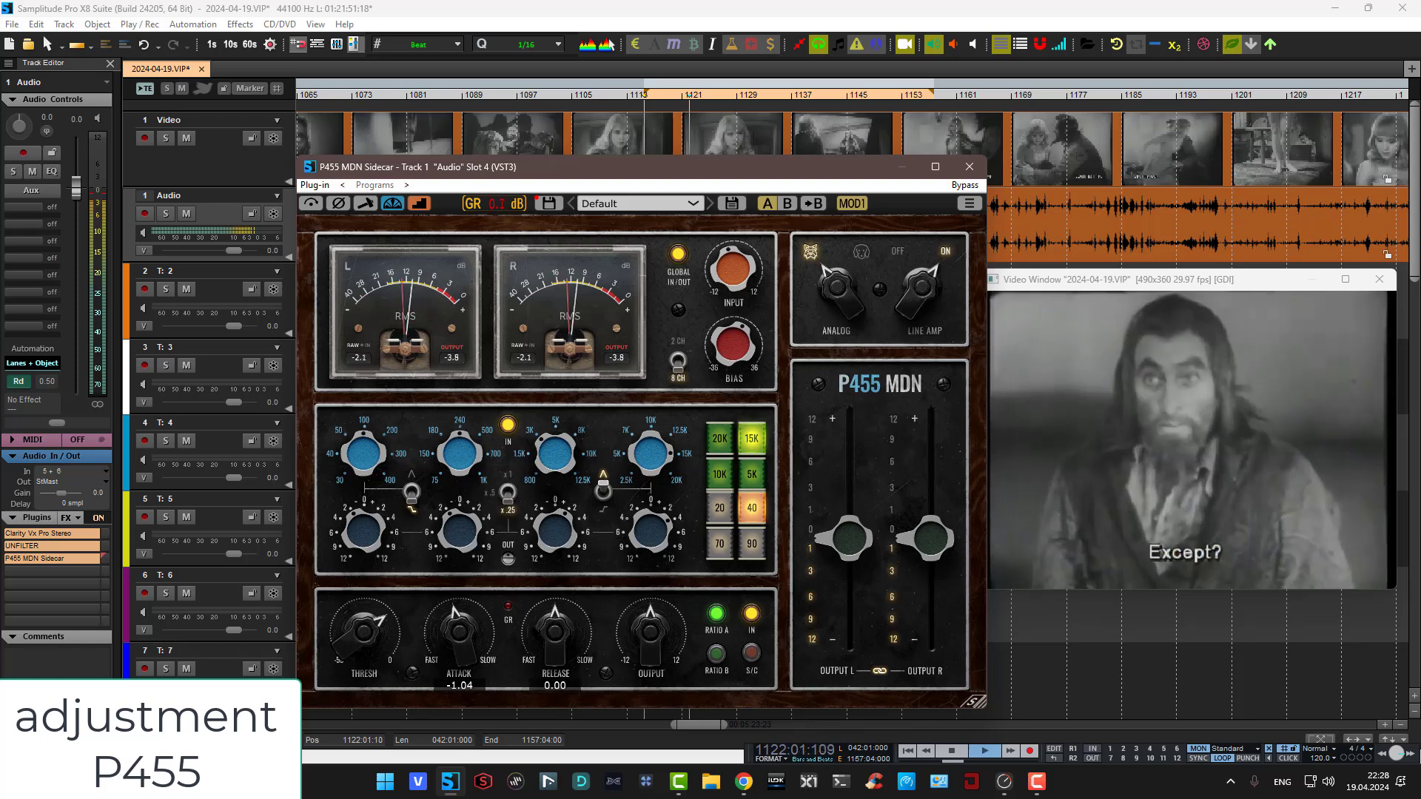
{"action": "left_click_drag", "start_coordinate": [555, 632], "coordinate": [555, 668]}
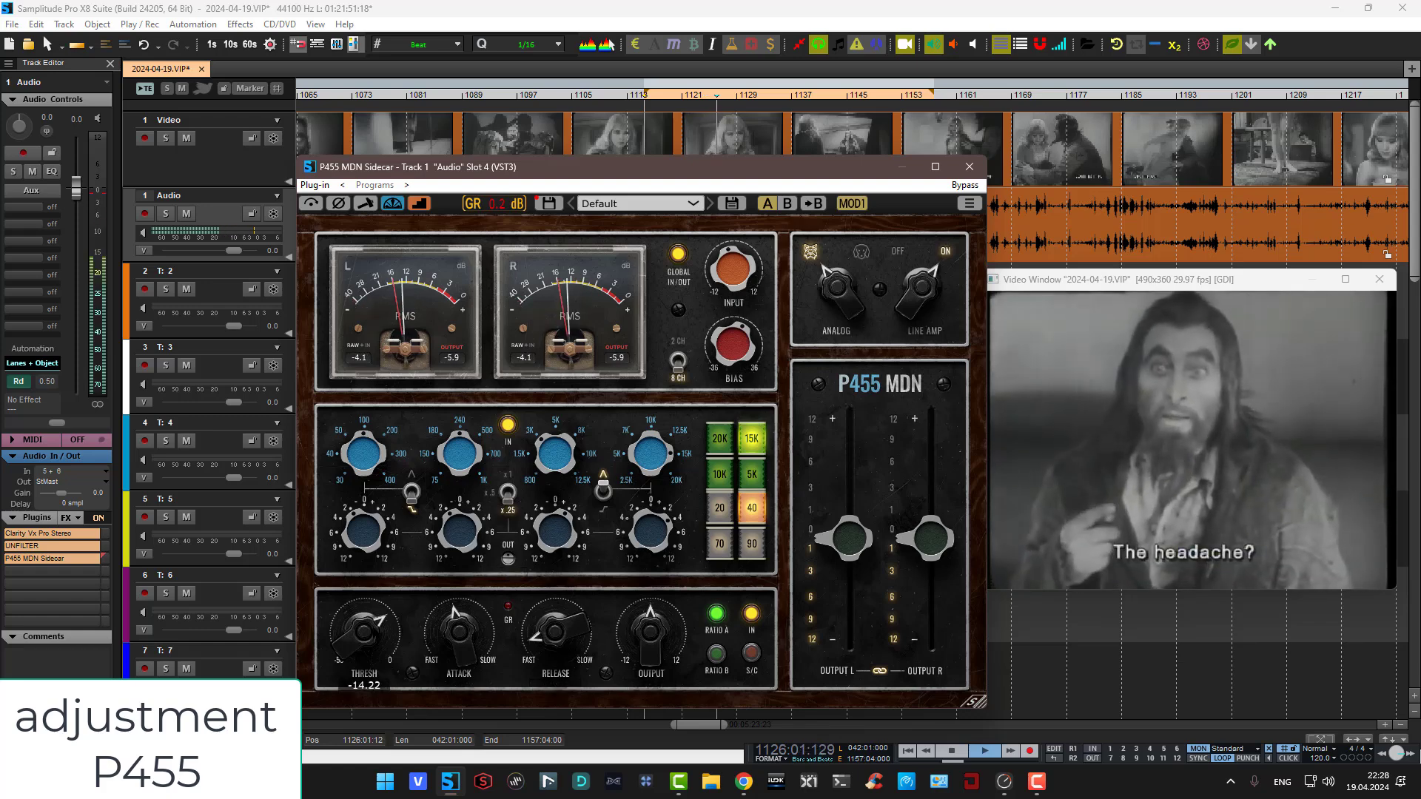
{"action": "left_click_drag", "start_coordinate": [364, 632], "coordinate": [364, 639]}
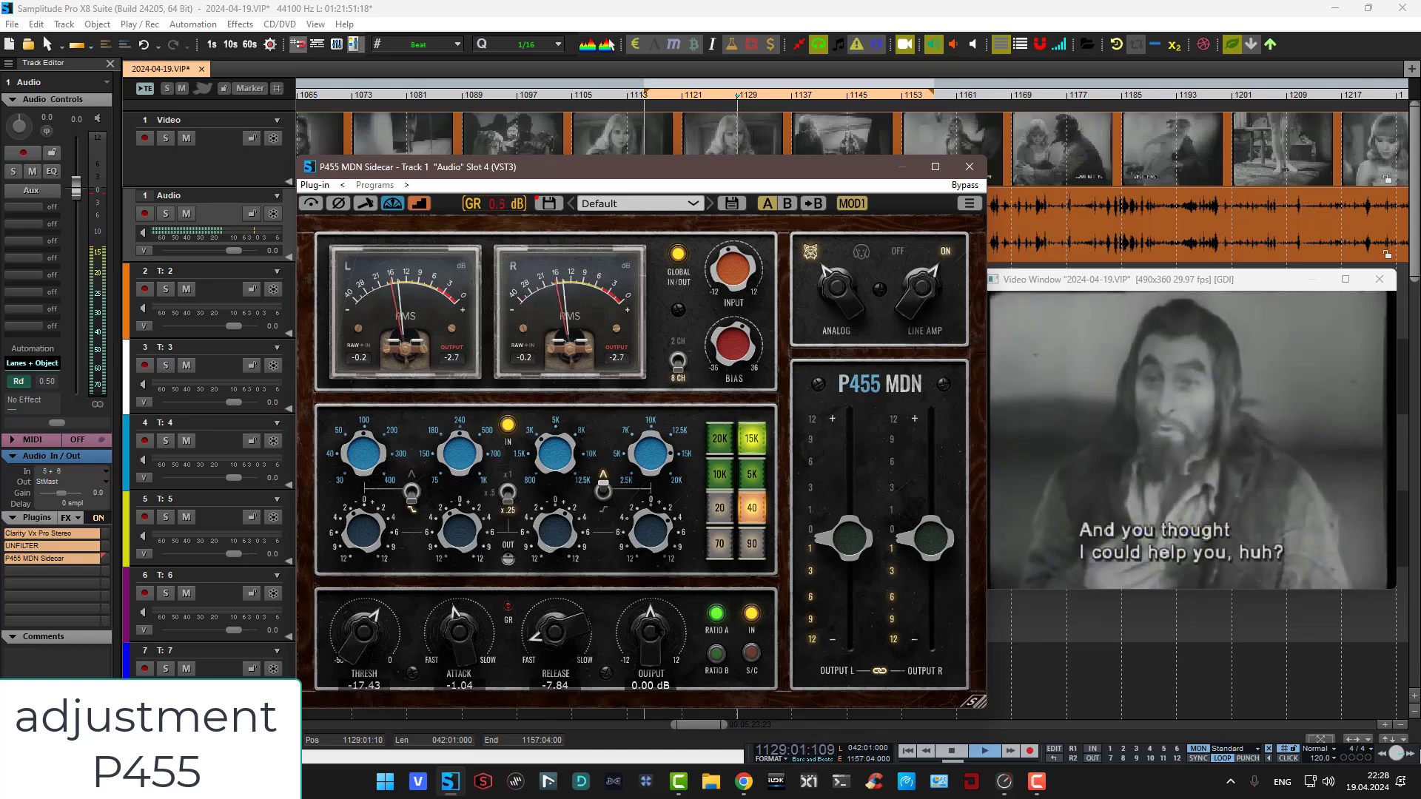
{"action": "left_click_drag", "start_coordinate": [651, 631], "coordinate": [652, 626]}
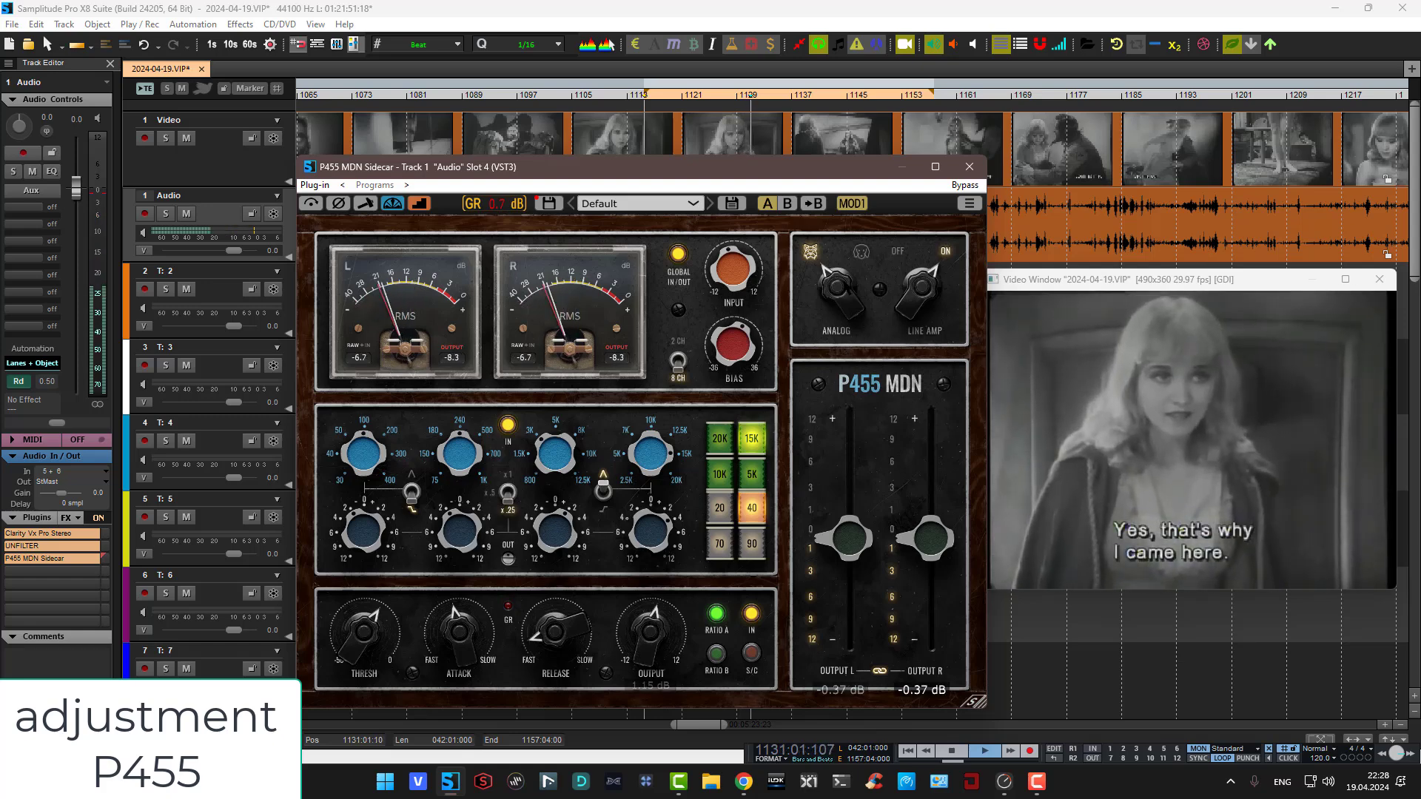
Switch the P455's Analog selector to its second character and its channel mode to 2 CH
{"action": "left_click_drag", "start_coordinate": [837, 288], "coordinate": [855, 213]}
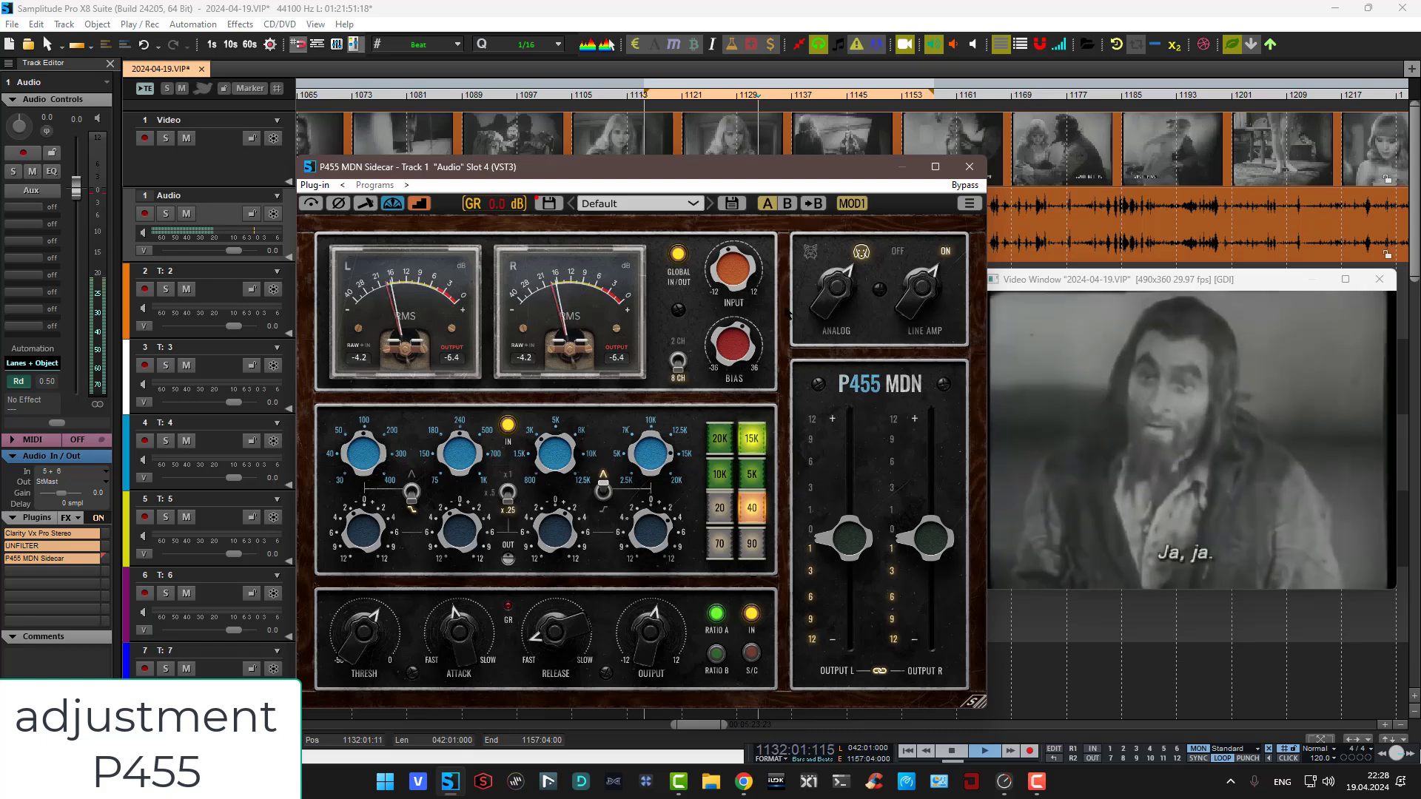
{"action": "left_click", "coordinate": [678, 361]}
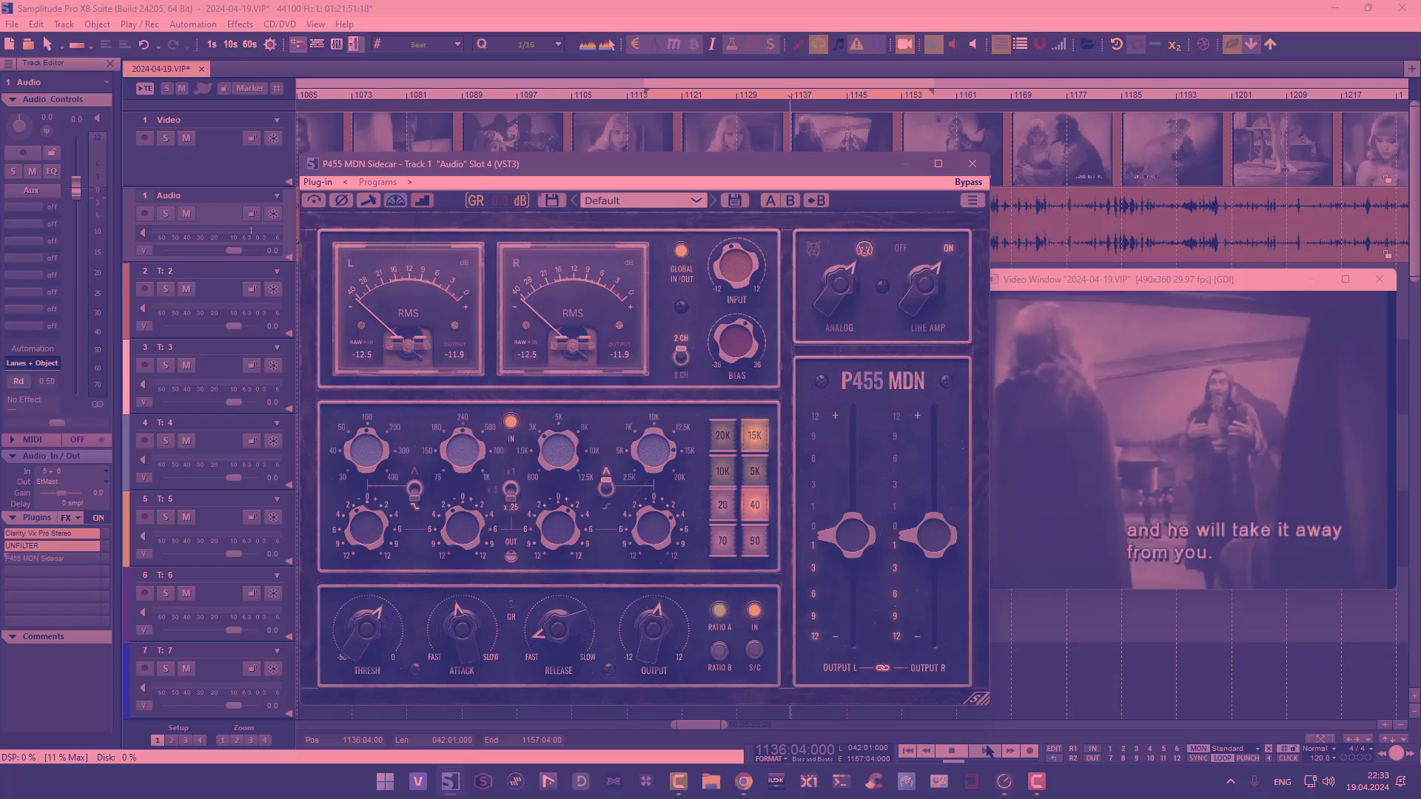
Play the range with P455 MDN Sidecar bypassed, and replay it to compare the sound
{"action": "left_click", "coordinate": [986, 751]}
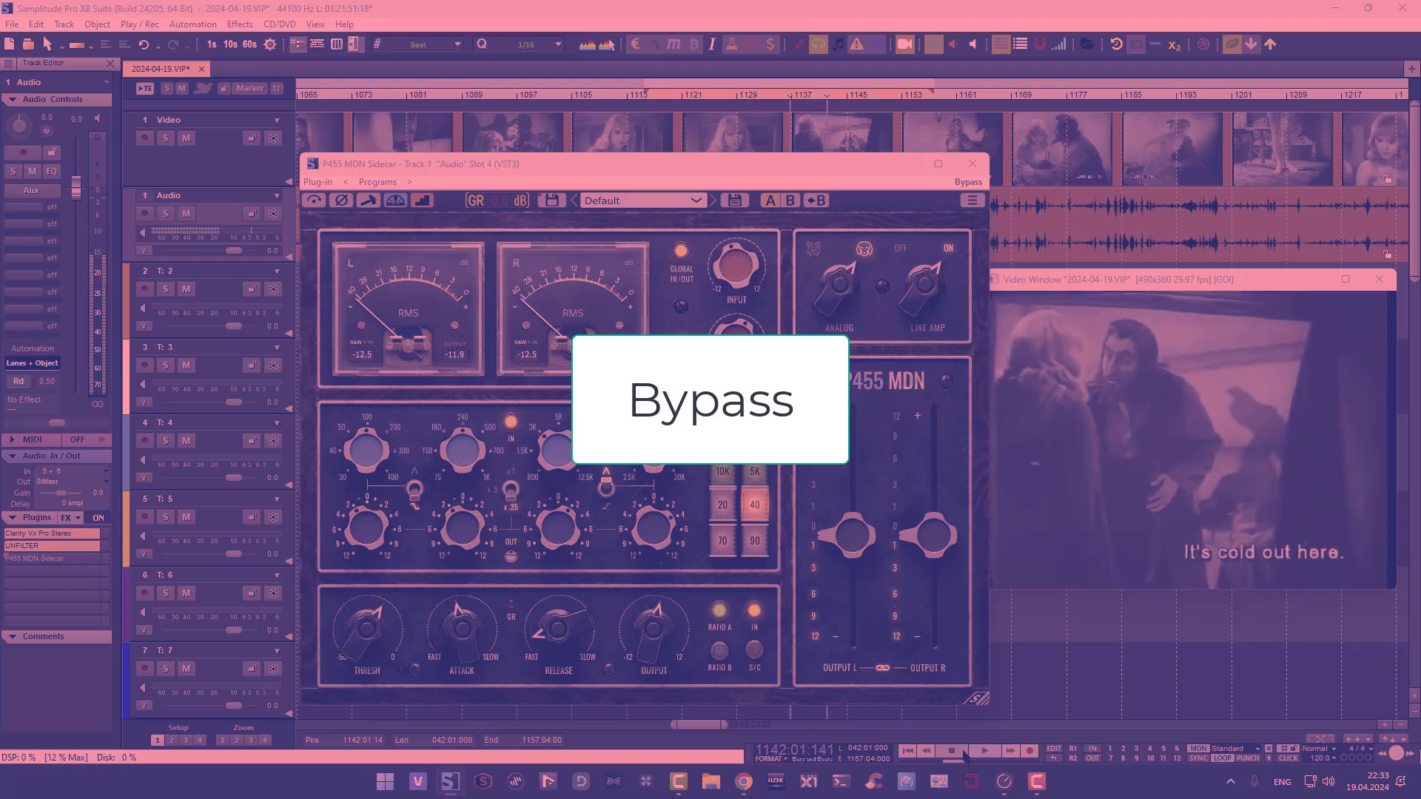
{"action": "left_click", "coordinate": [962, 752]}
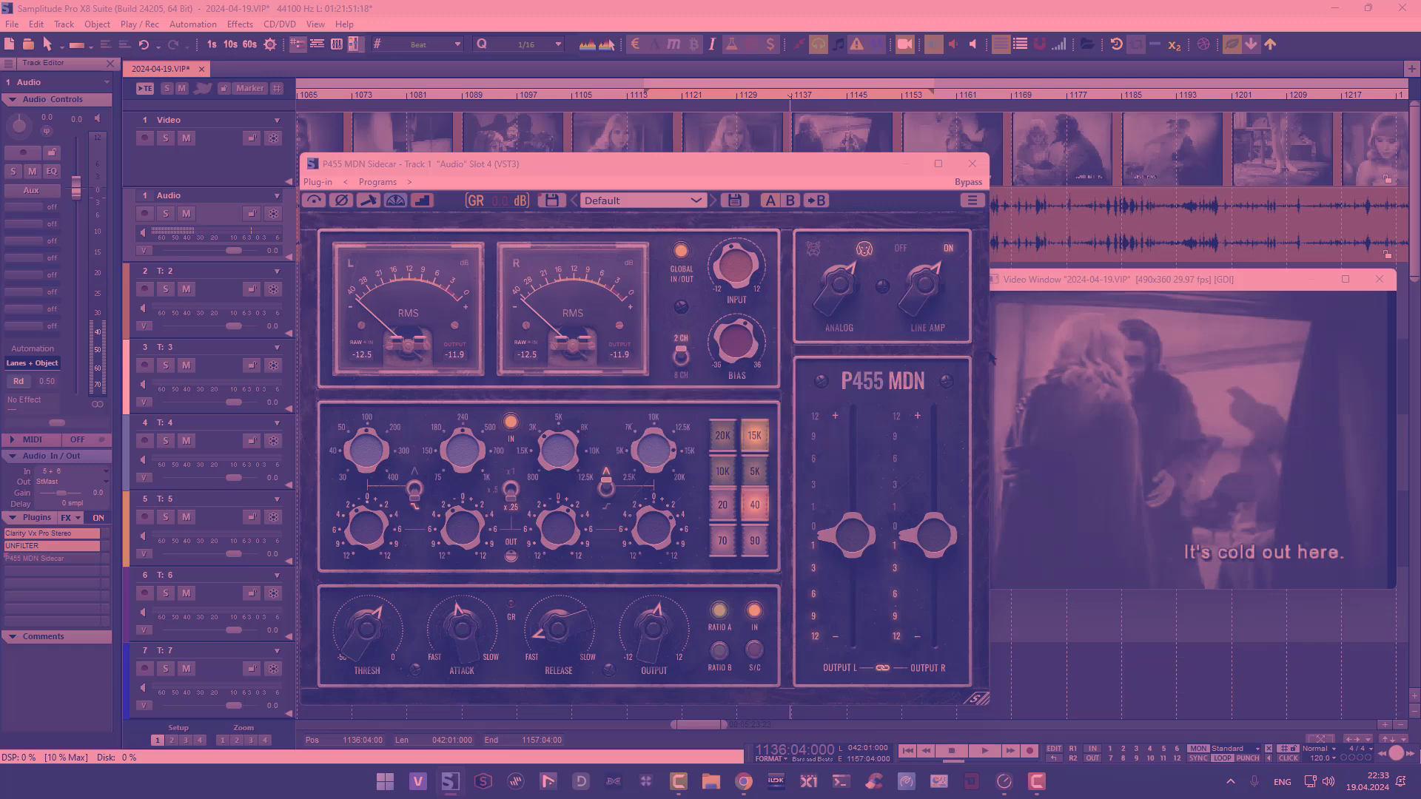
{"action": "left_click", "coordinate": [985, 752]}
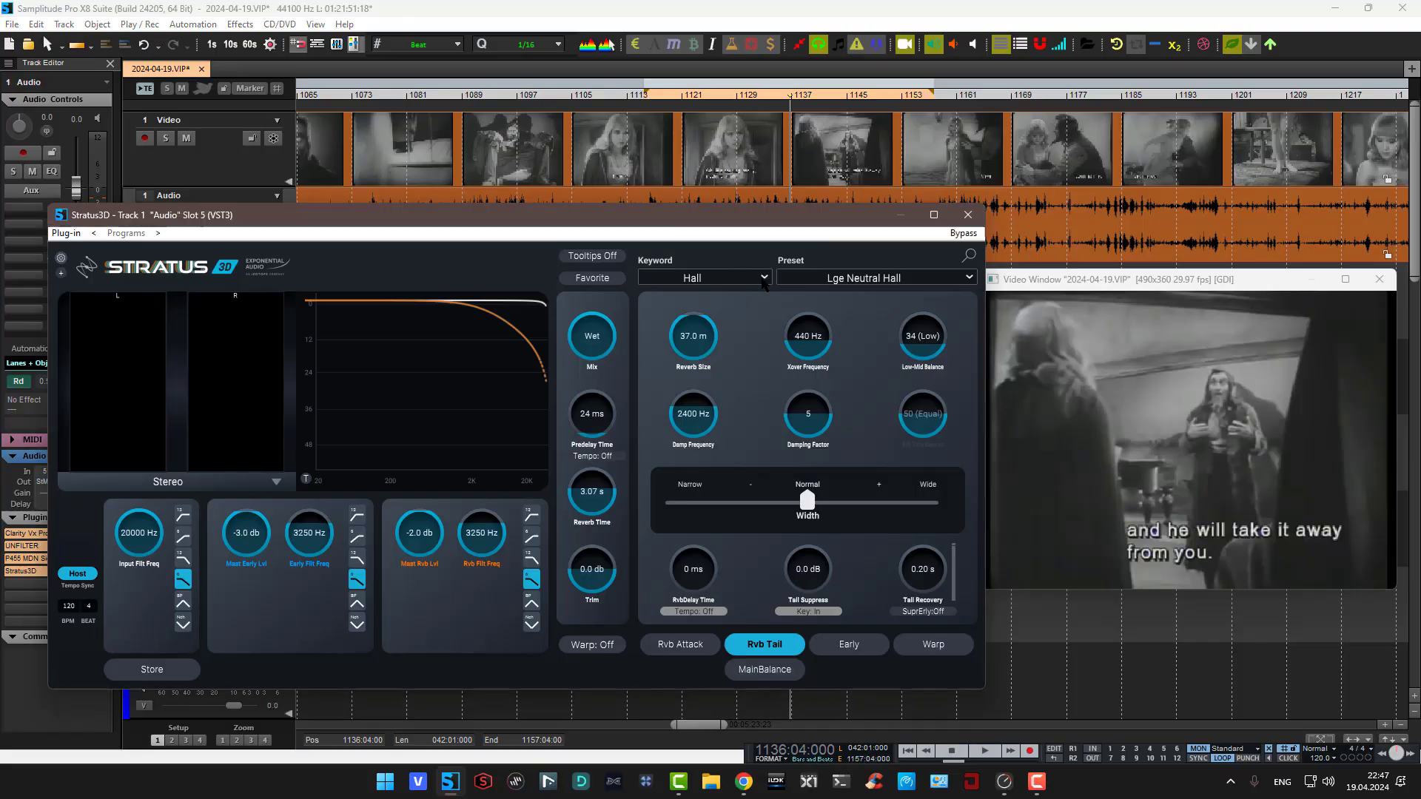
Choose the Room keyword in Stratus3D and load the Bass Space preset
{"action": "left_click", "coordinate": [746, 281]}
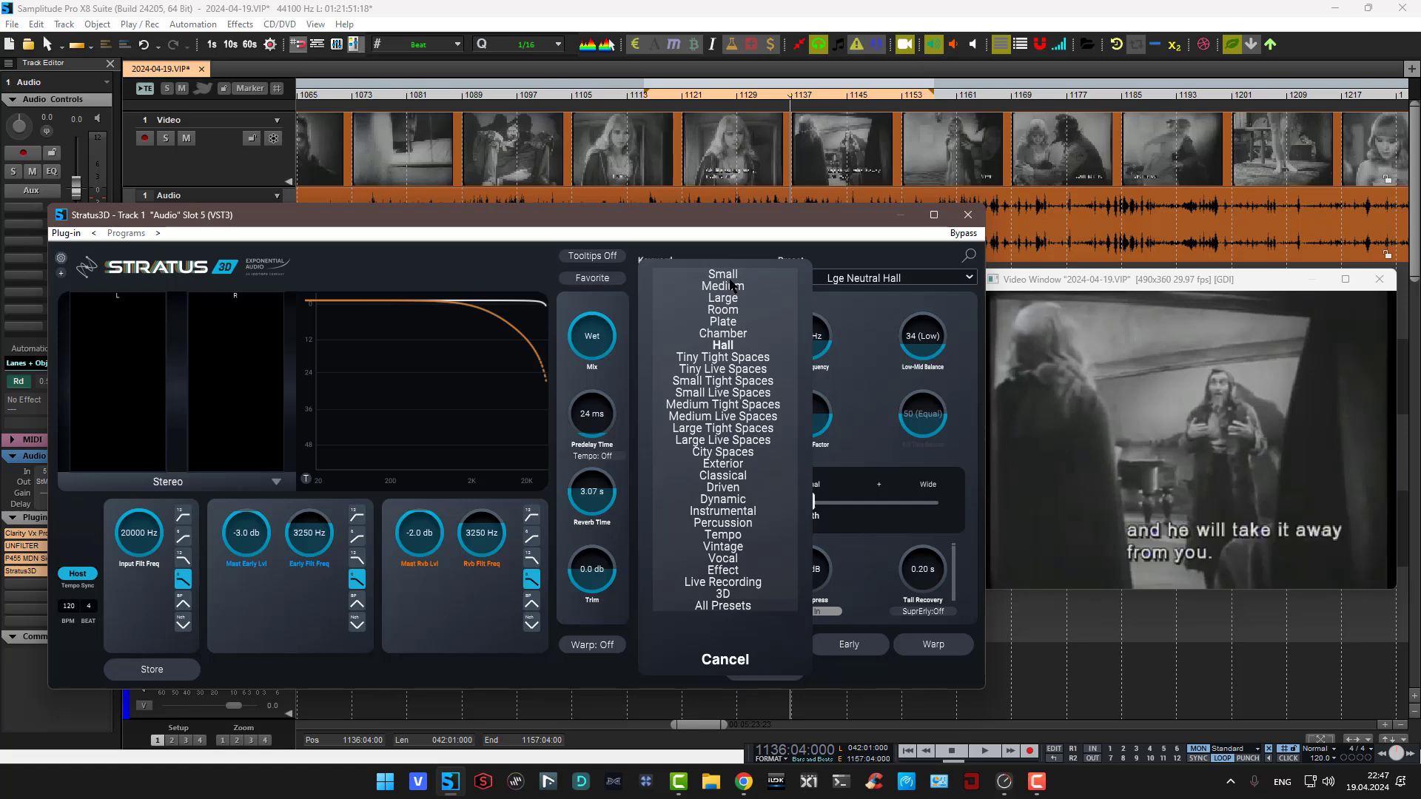
{"action": "left_click", "coordinate": [721, 309]}
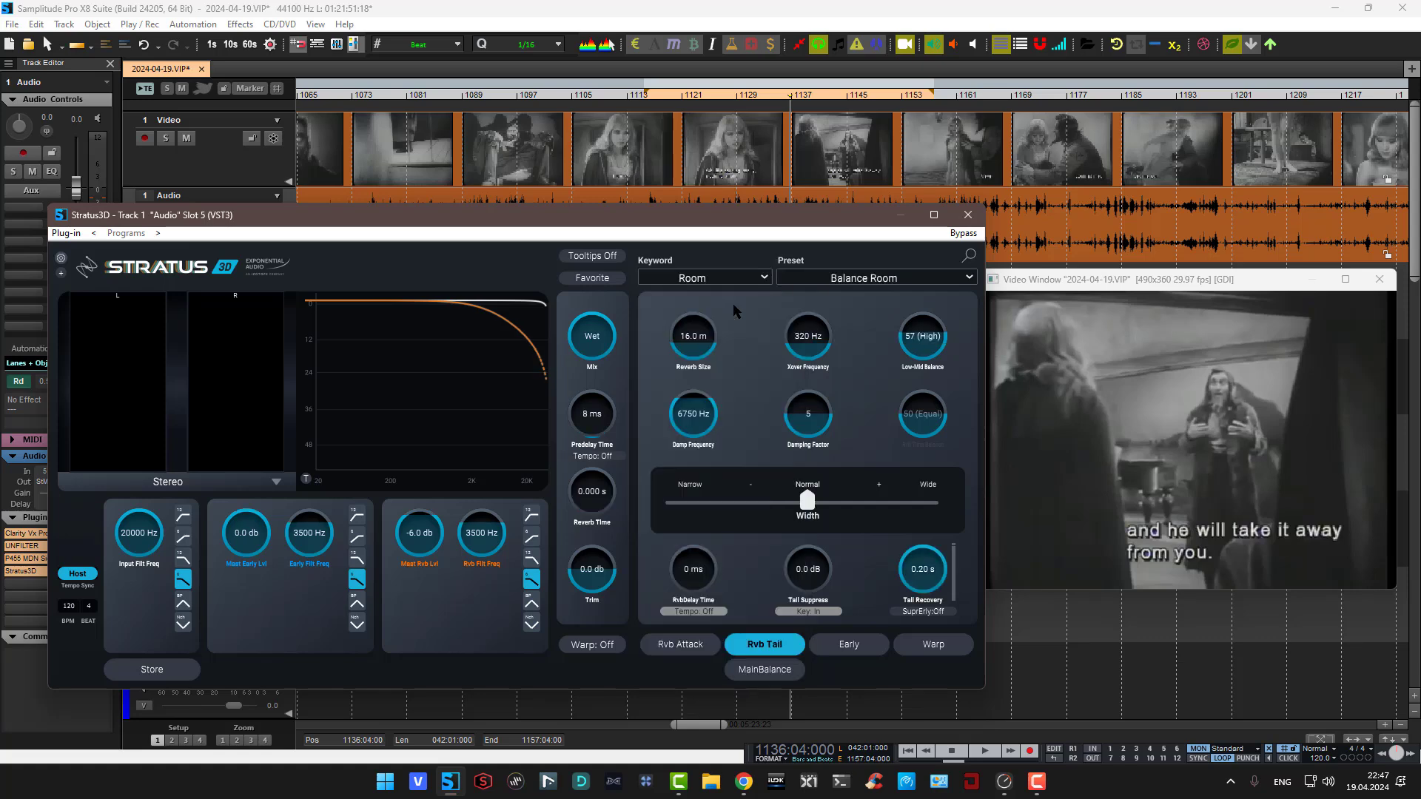
{"action": "left_click", "coordinate": [871, 280]}
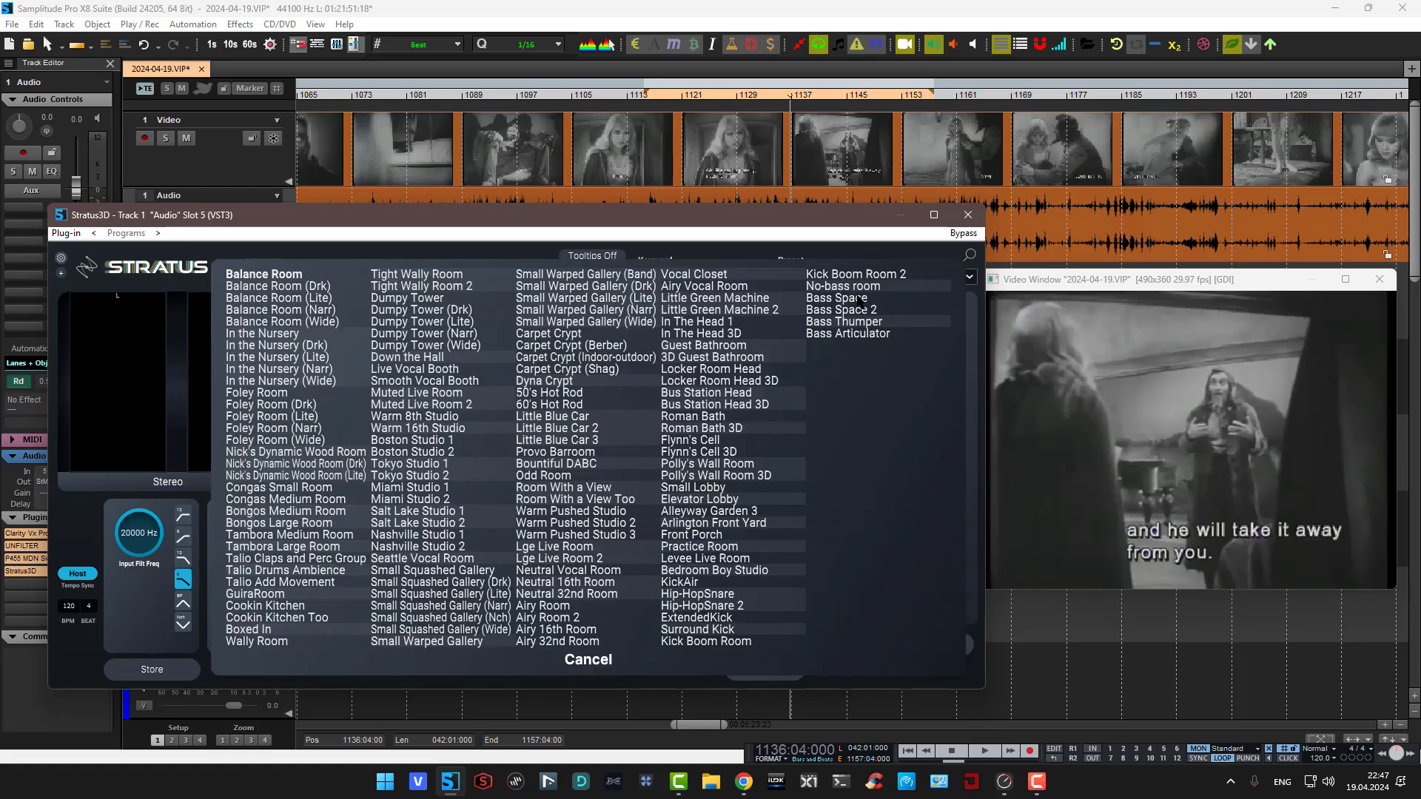
{"action": "left_click", "coordinate": [860, 300]}
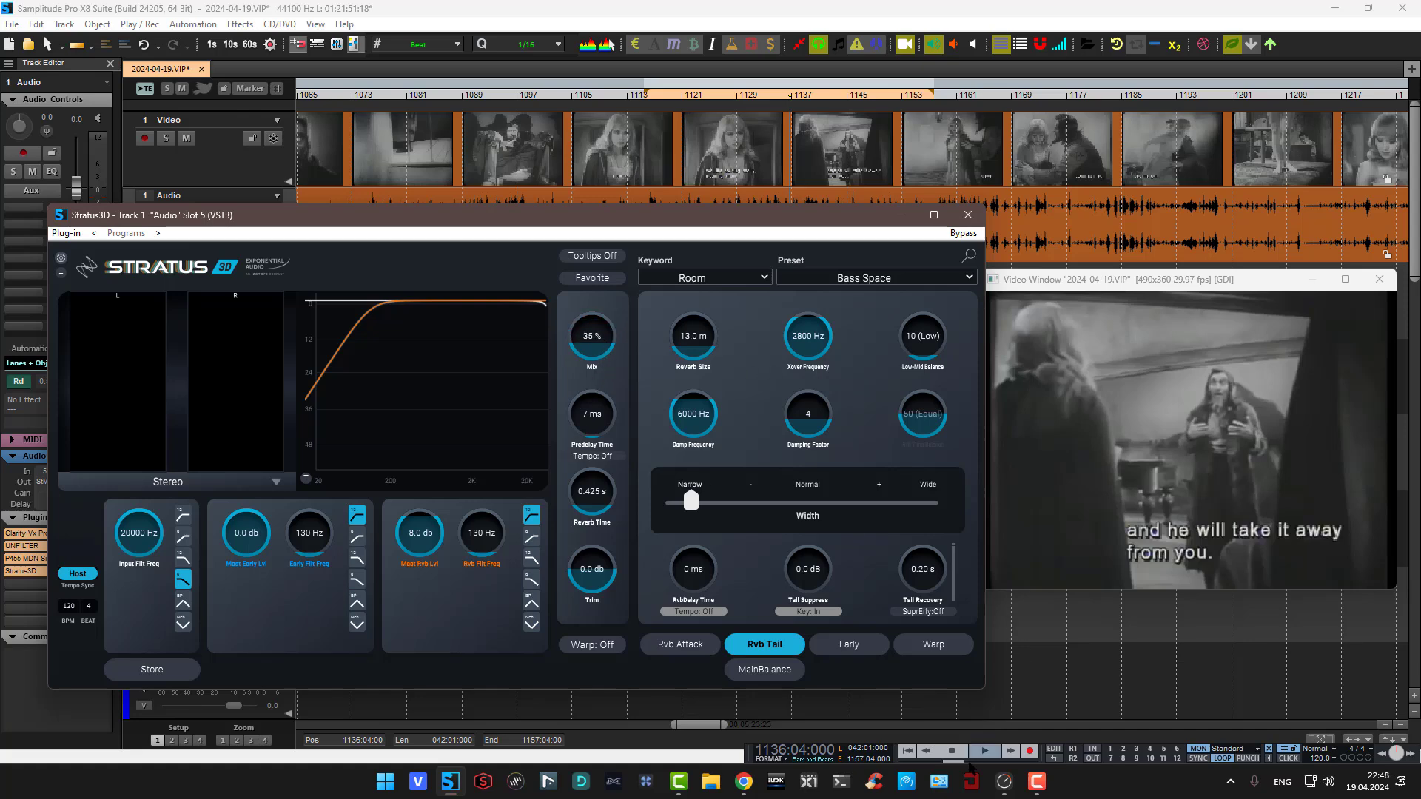
Play the range, reduce the Stratus3D mix to 5 %, and close the plugin
{"action": "left_click", "coordinate": [984, 751]}
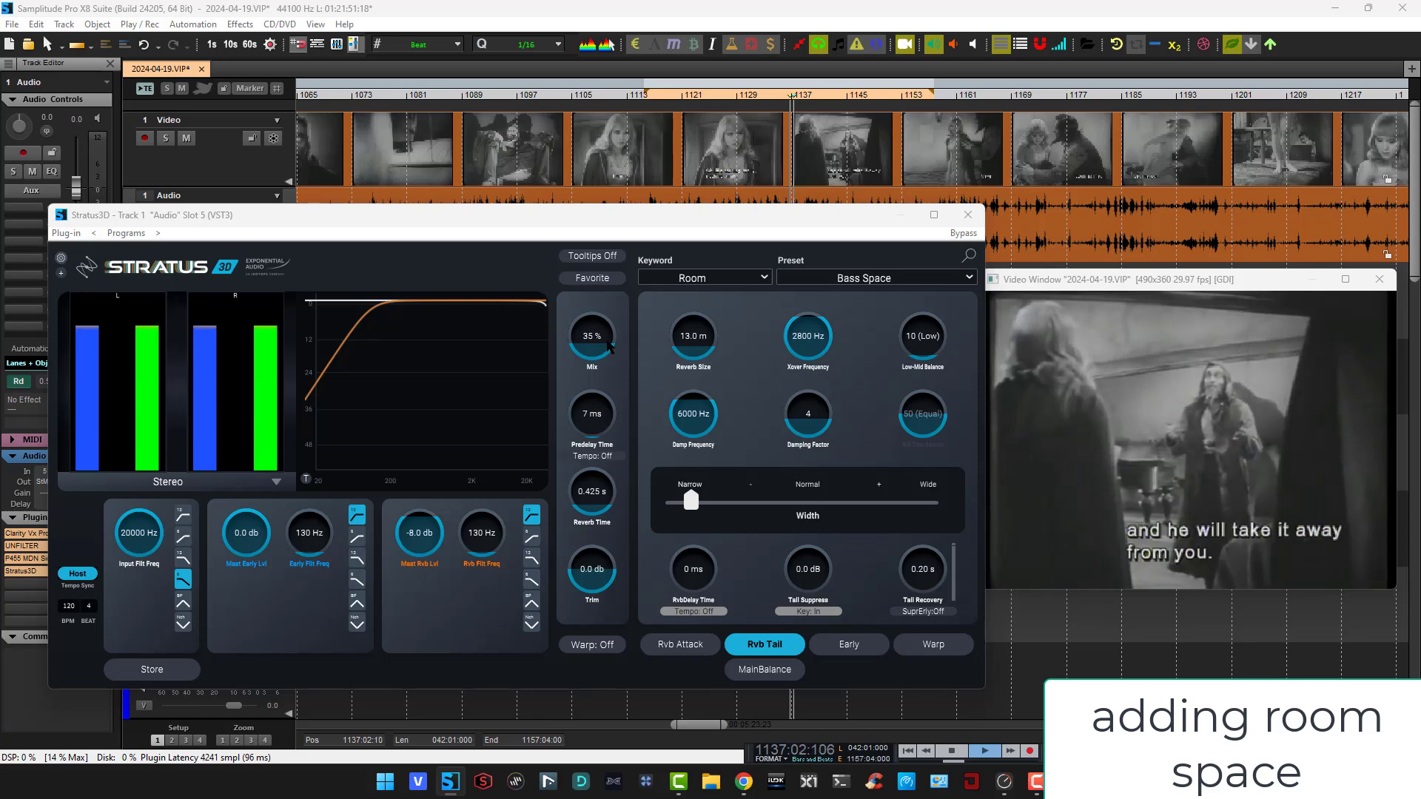
{"action": "left_click_drag", "start_coordinate": [606, 347], "coordinate": [591, 402]}
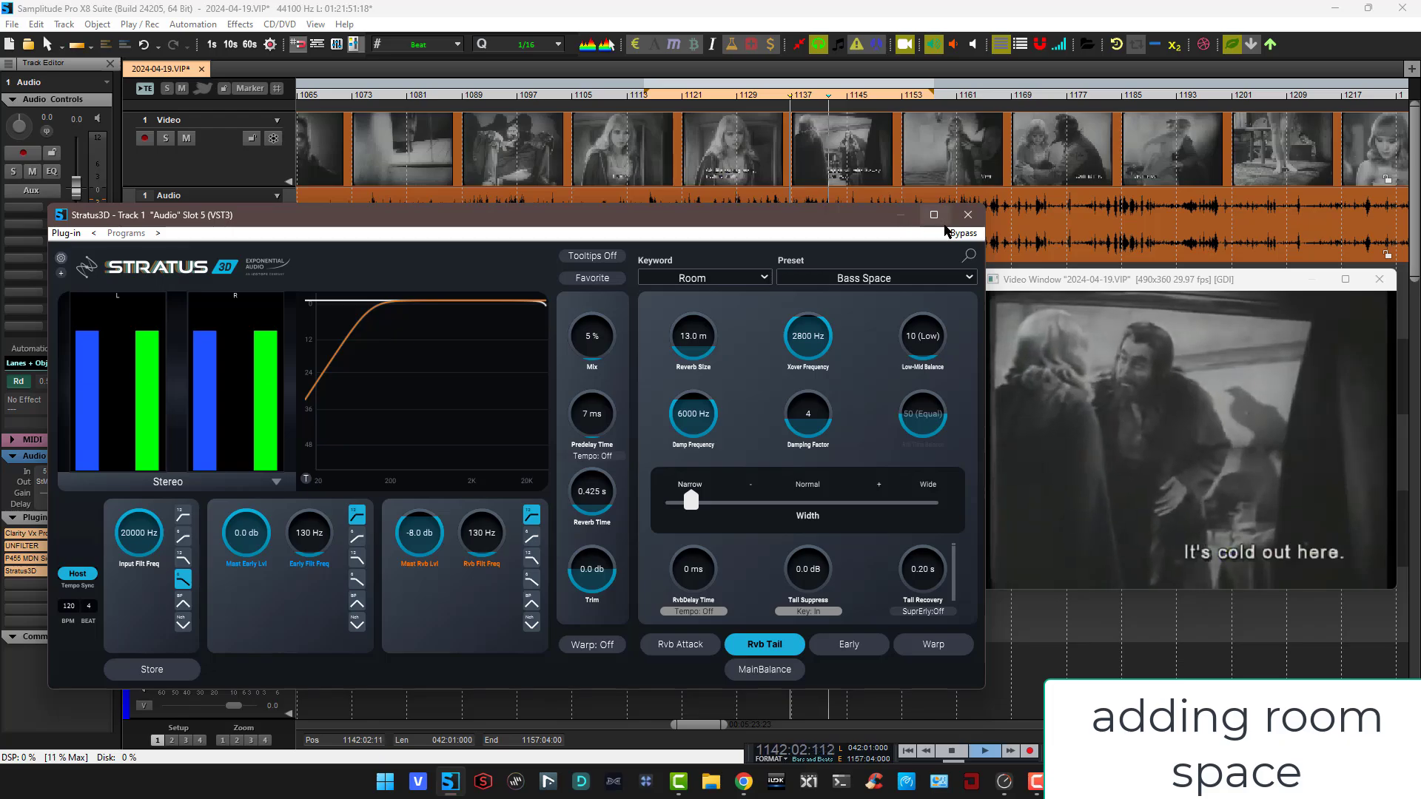
{"action": "left_click", "coordinate": [968, 216]}
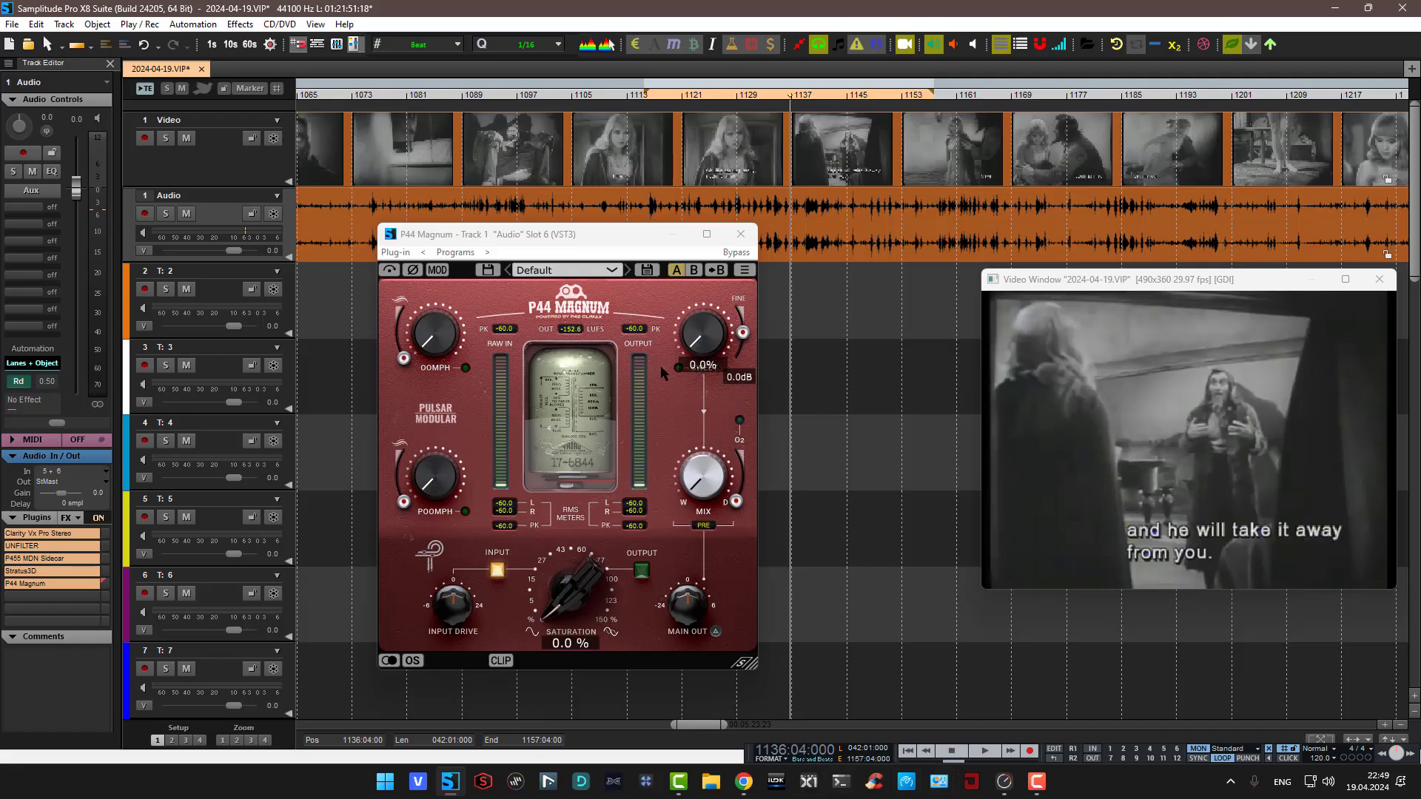
Enable Sweet mode in P44 Magnum and, during playback, set its amount to about 23.6% and its fine gain to about 0.2 dB
{"action": "left_click", "coordinate": [677, 368]}
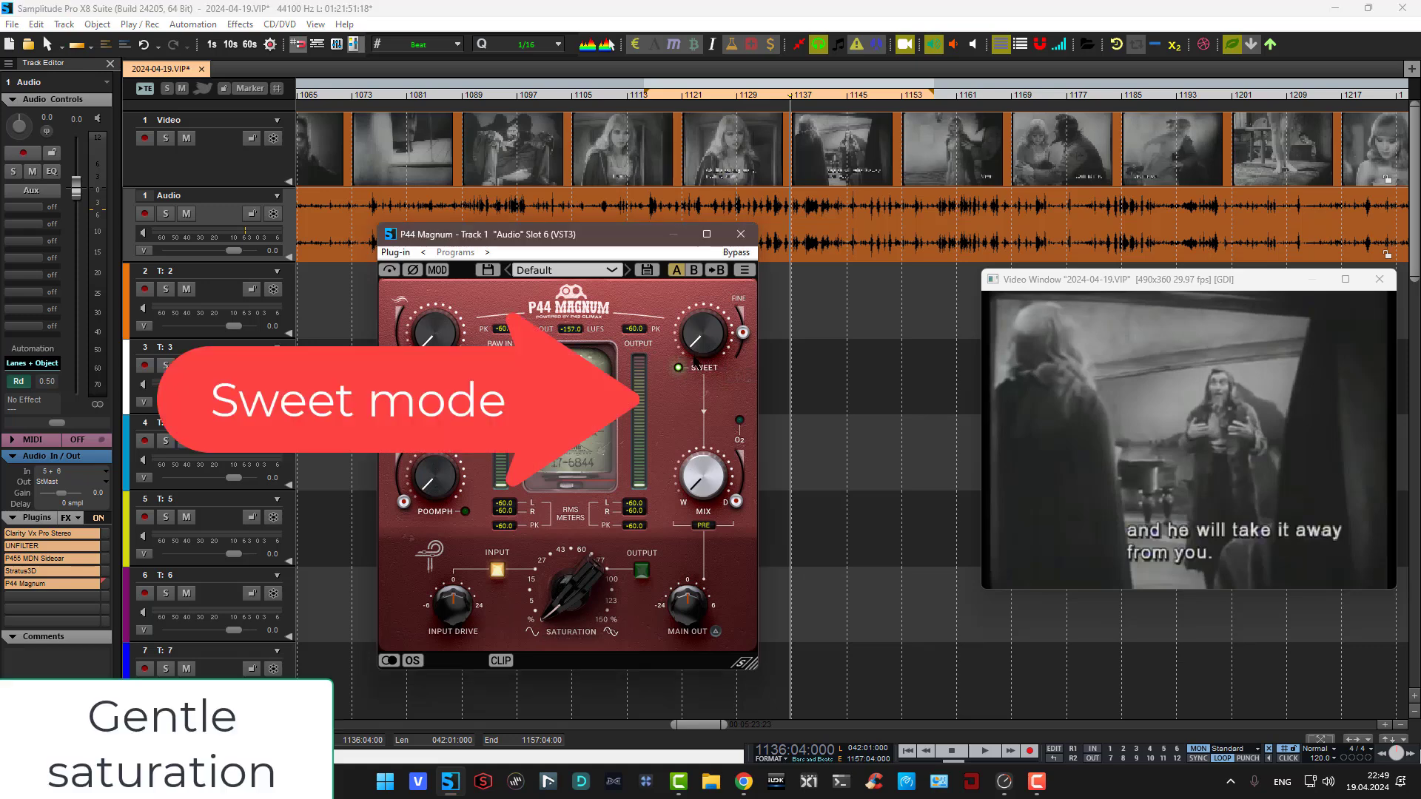
{"action": "key", "text": "space"}
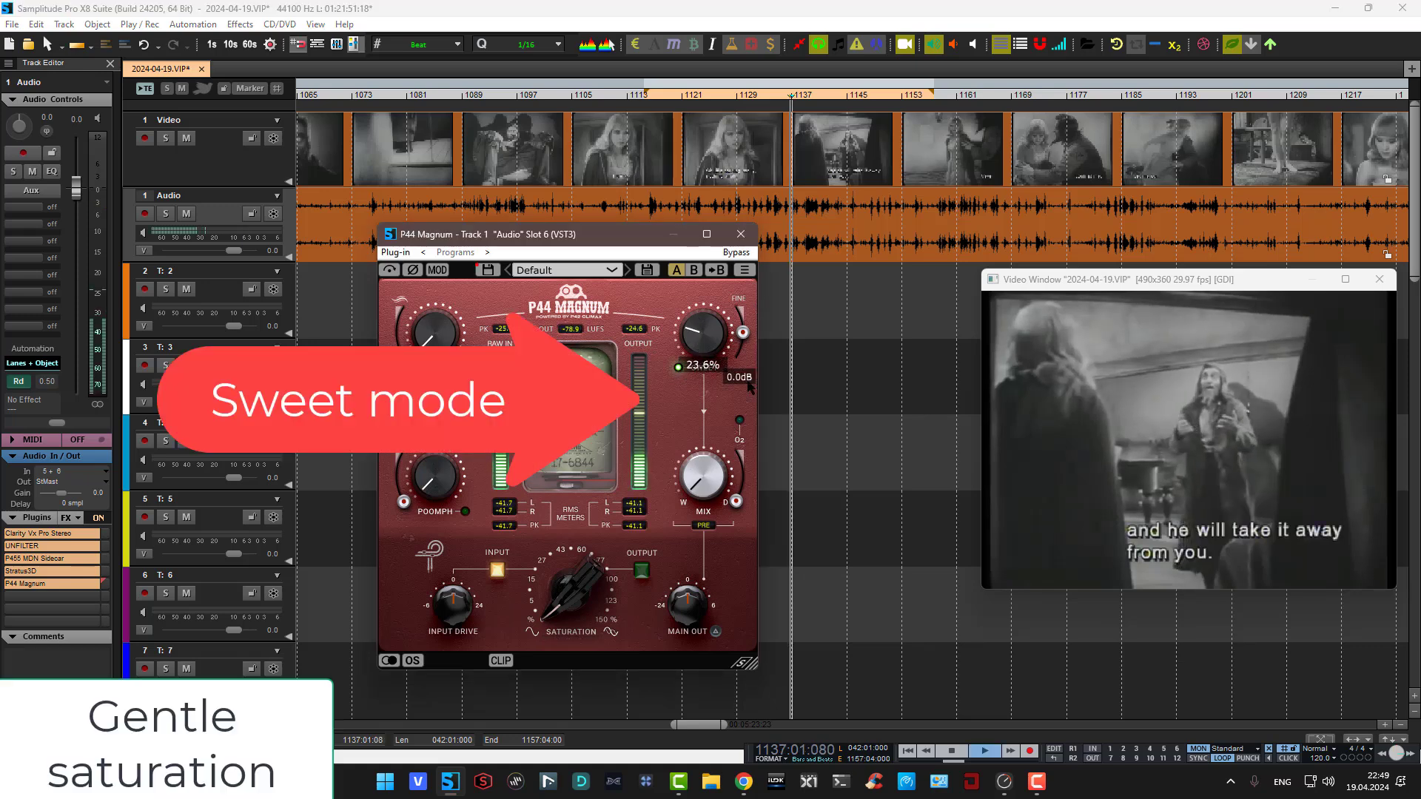
{"action": "mouse_move", "coordinate": [744, 336]}
{"action": "left_mouse_down"}
{"action": "mouse_move", "coordinate": [751, 326]}
{"action": "mouse_move", "coordinate": [751, 342]}
{"action": "left_mouse_up"}
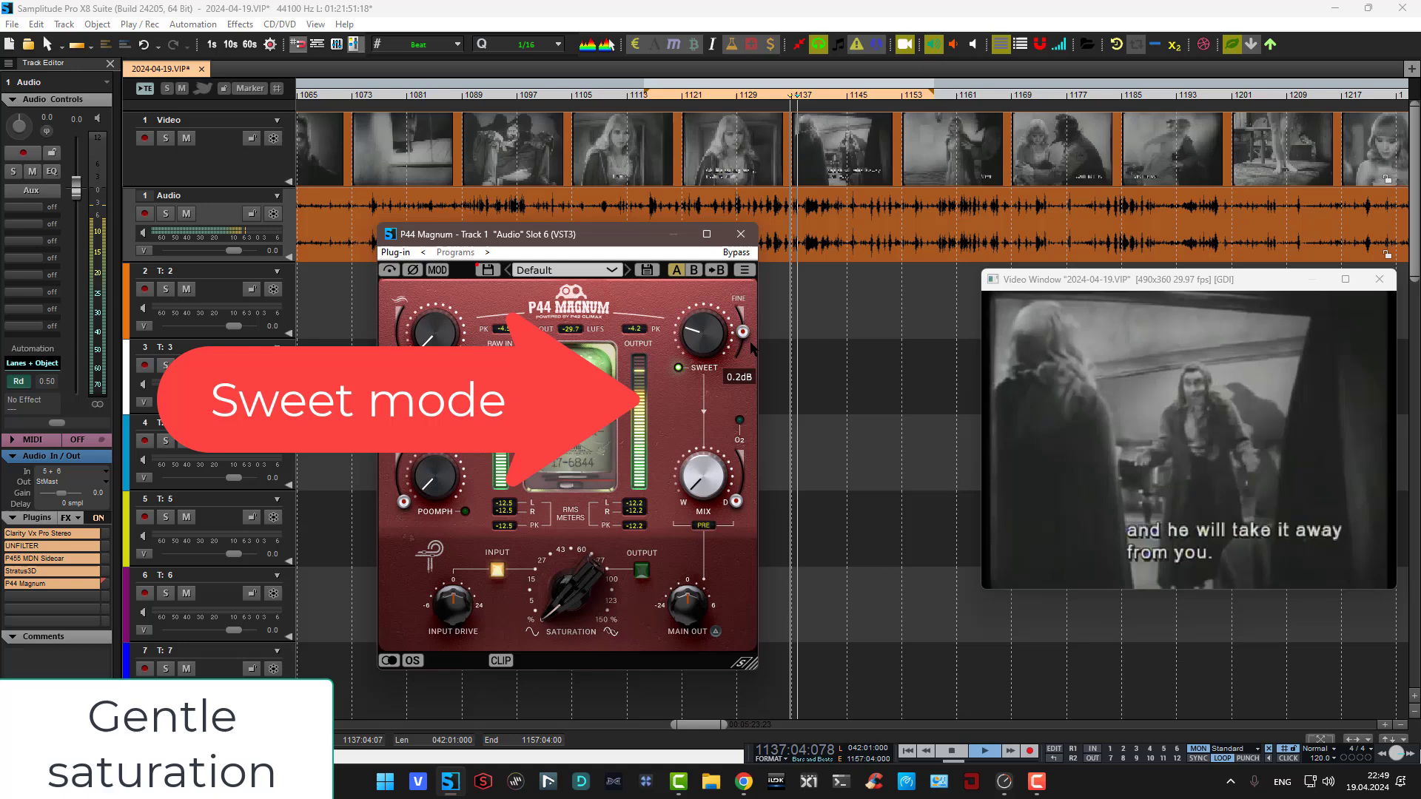
Enable P44 Magnum's O2 control at about 62.1% and lower the main output to about -2.5 dB
{"action": "left_click", "coordinate": [739, 421]}
{"action": "scroll", "coordinate": [735, 502], "scroll_direction": "up", "scroll_amount": 5}
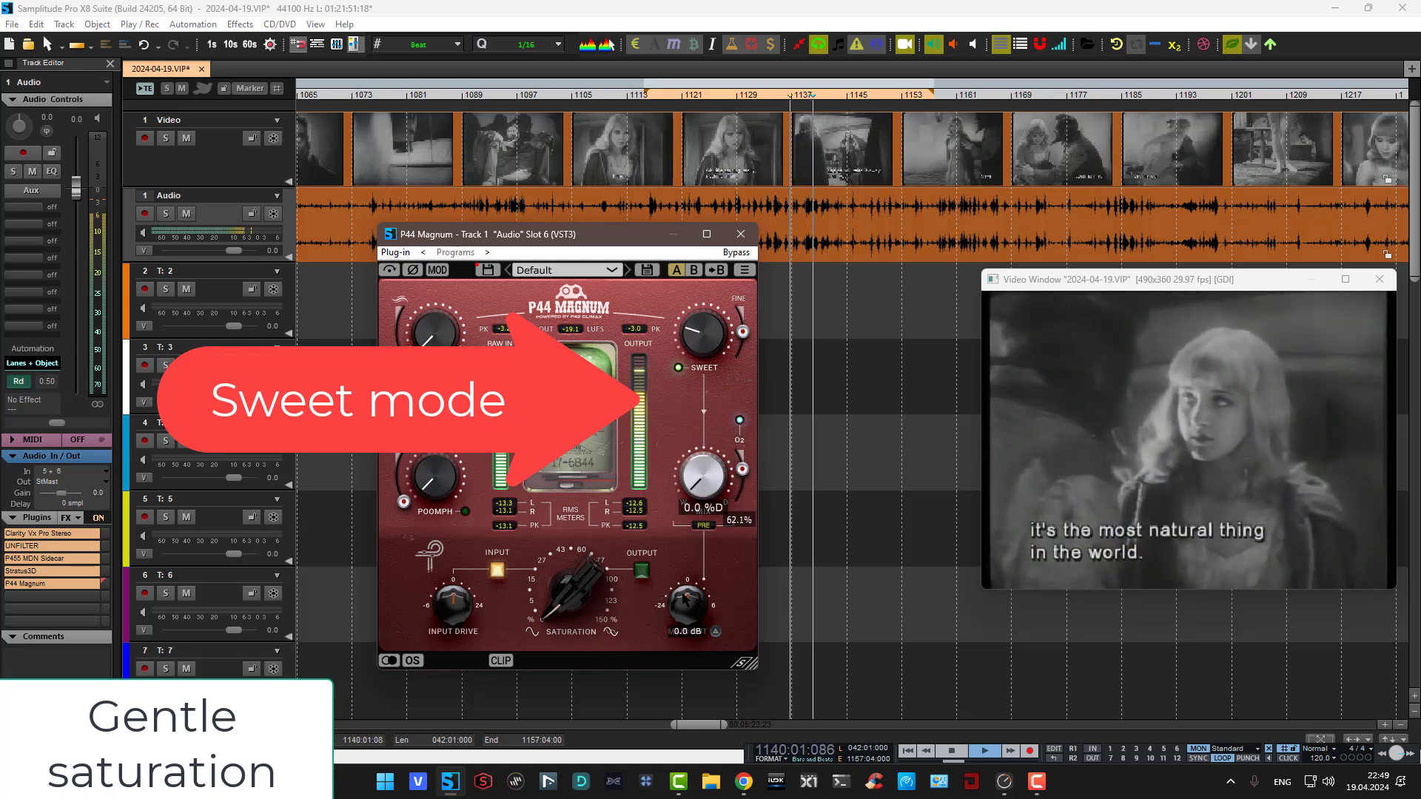
{"action": "left_click_drag", "start_coordinate": [690, 602], "coordinate": [693, 610]}
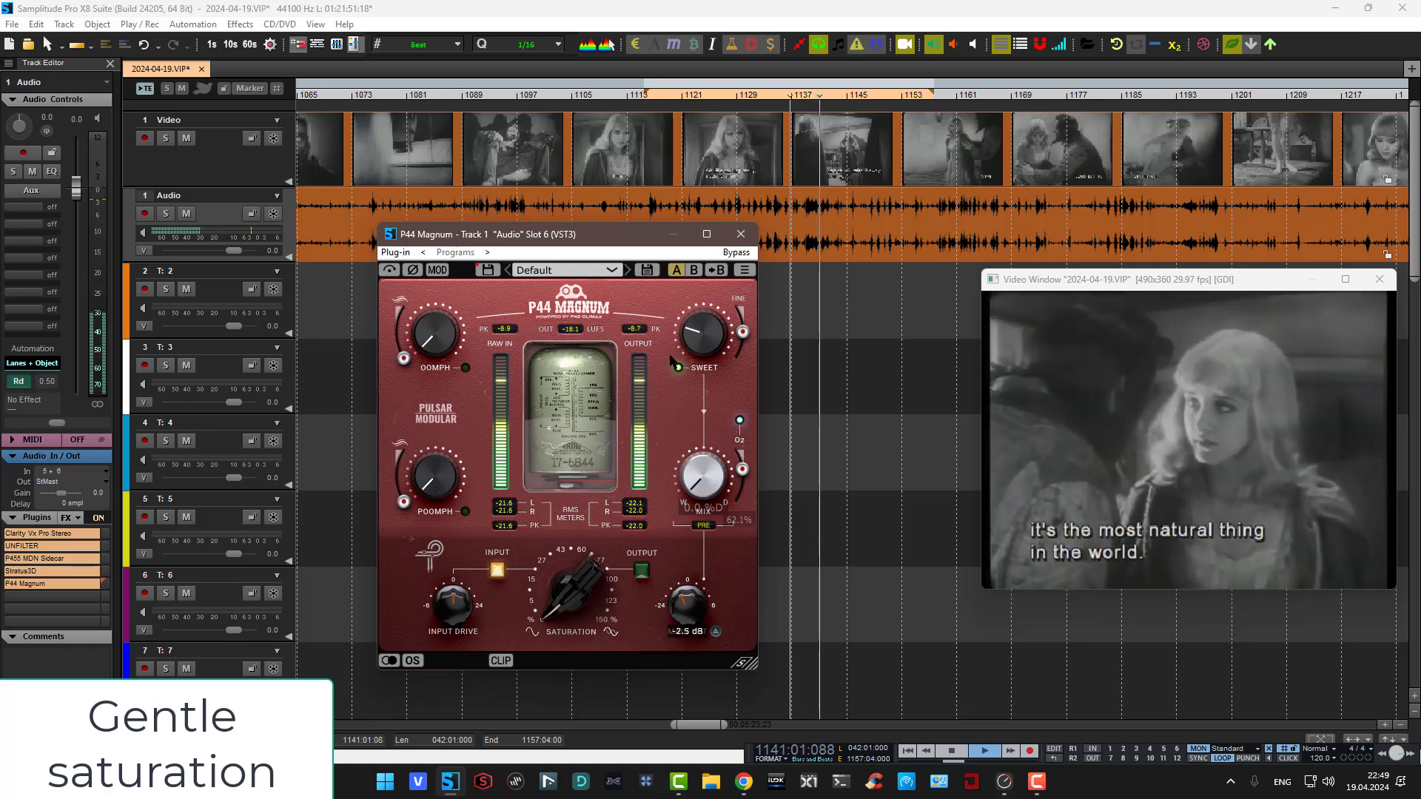
Reduce the P44 Magnum's Sweet amount to about 20.4%
{"action": "scroll", "coordinate": [692, 340], "scroll_direction": "down", "scroll_amount": 3}
{"action": "left_click_drag", "start_coordinate": [687, 344], "coordinate": [686, 338]}
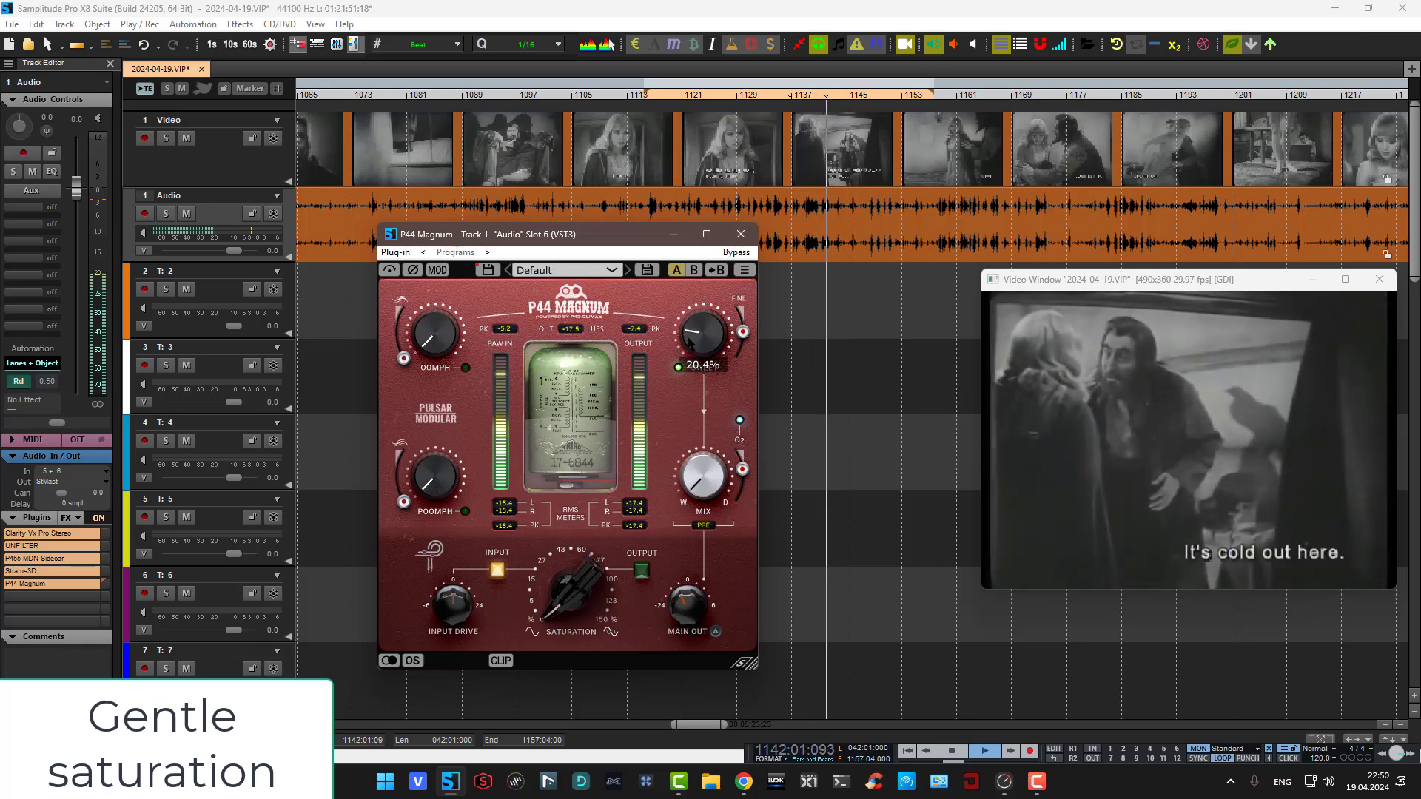